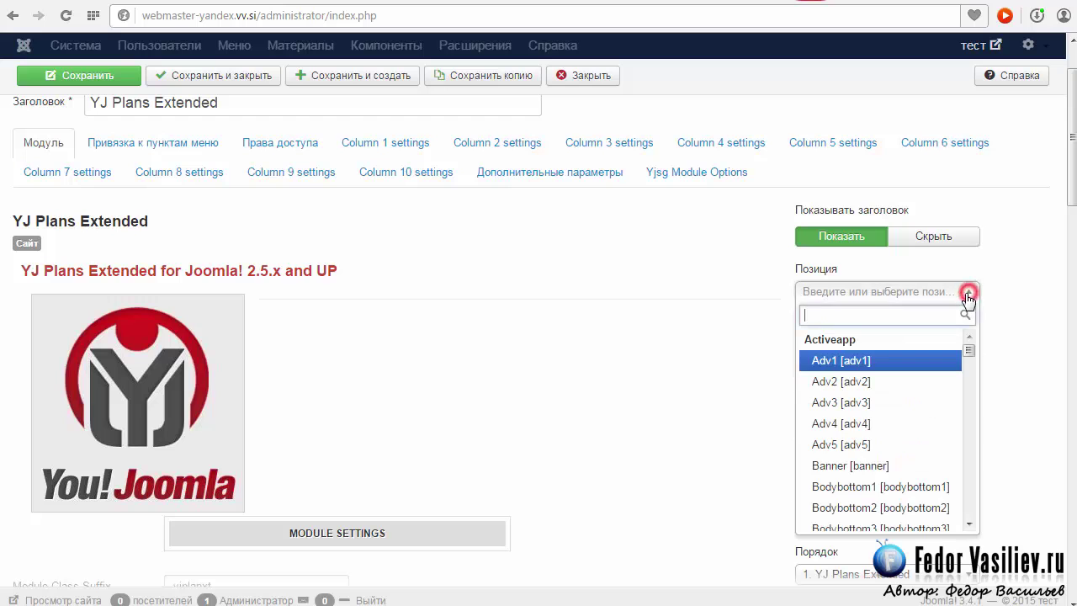
# - Assign the YJ Plans Extended module to the User16 [user16] position and hide its title
pyautogui.scroll(-5, 917, 383)
pyautogui.scroll(2, 915, 428)
pyautogui.click(882, 375)
pyautogui.scroll(-1, 879, 368)
pyautogui.click(927, 248)
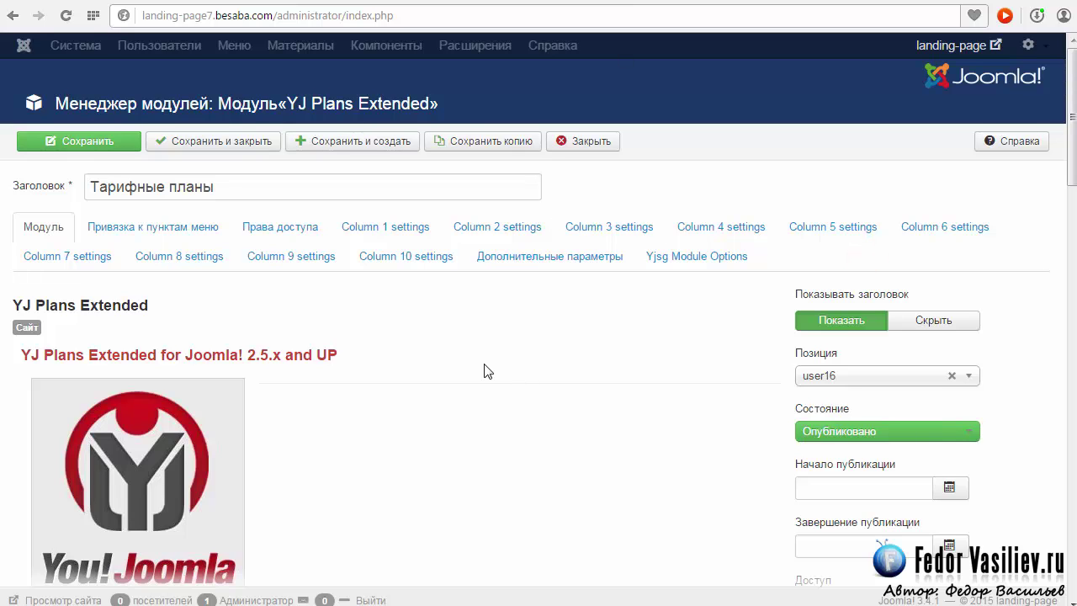
# - Copy the Module Class Suffix "apricing" from the Тарифные планы module on the landing-page site
pyautogui.scroll(-4, 486, 371)
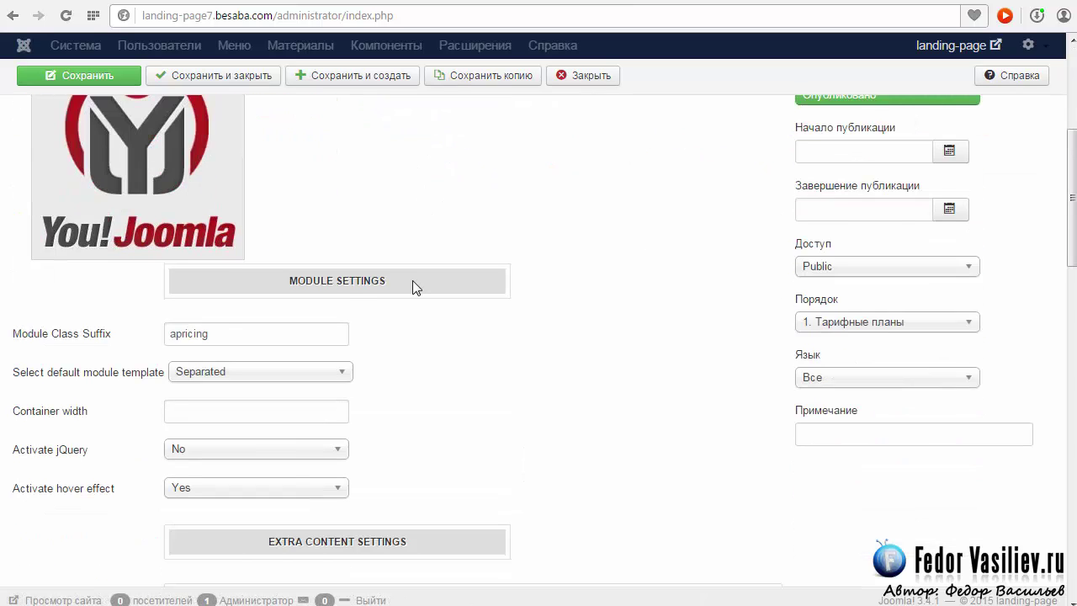
pyautogui.scroll(-1, 412, 282)
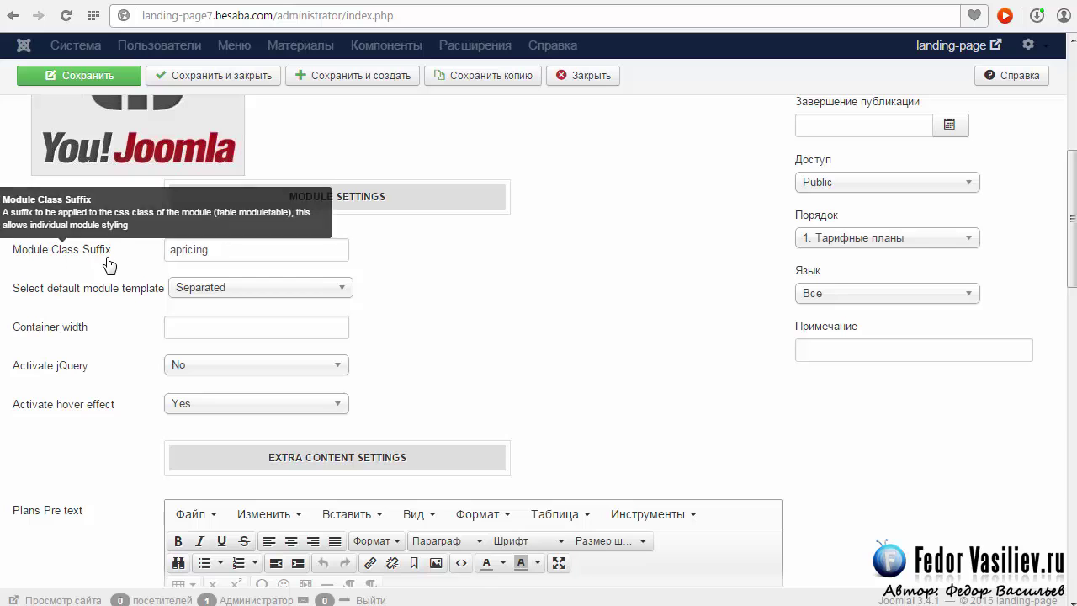
pyautogui.moveTo(209, 248); pyautogui.dragTo(132, 258)
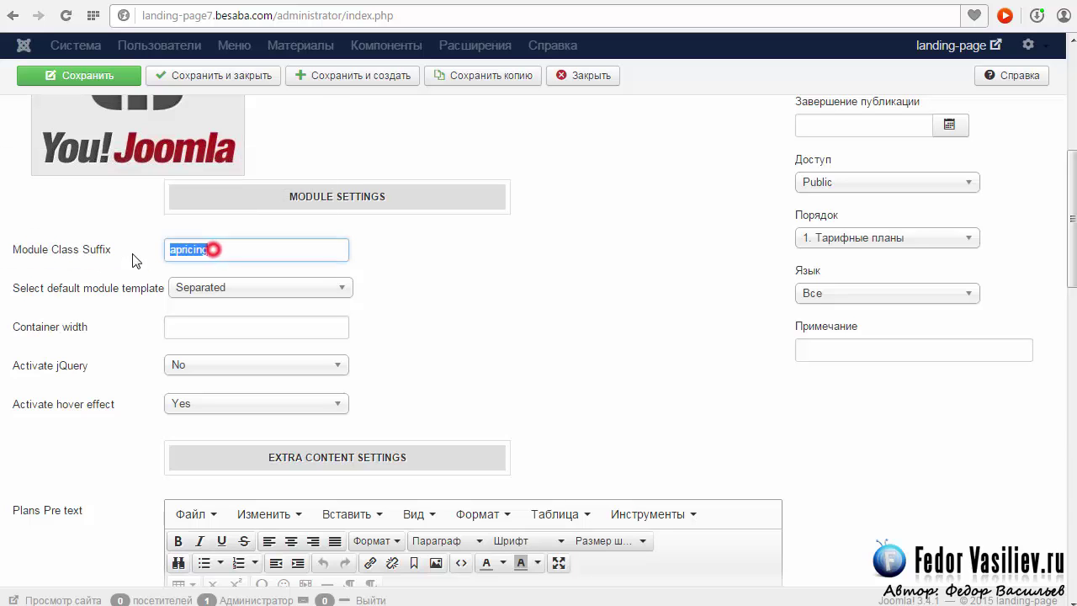
pyautogui.rightClick(178, 247)
pyautogui.click(216, 321)
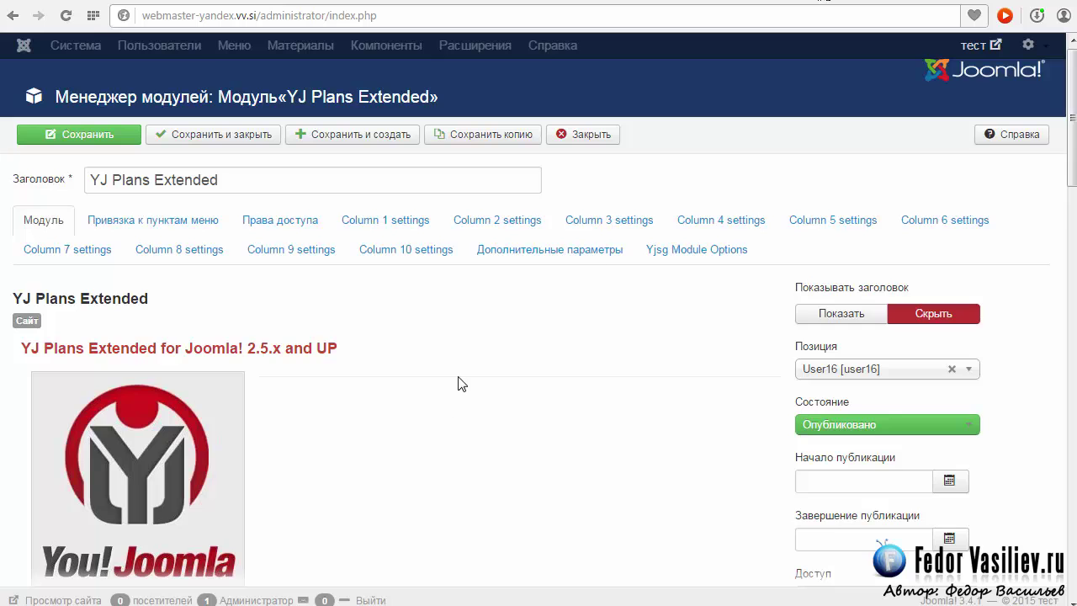
# - Replace the Module Class Suffix of the test site's YJ Plans Extended module with "apricing"
pyautogui.scroll(-6, 461, 384)
pyautogui.scroll(2, 310, 328)
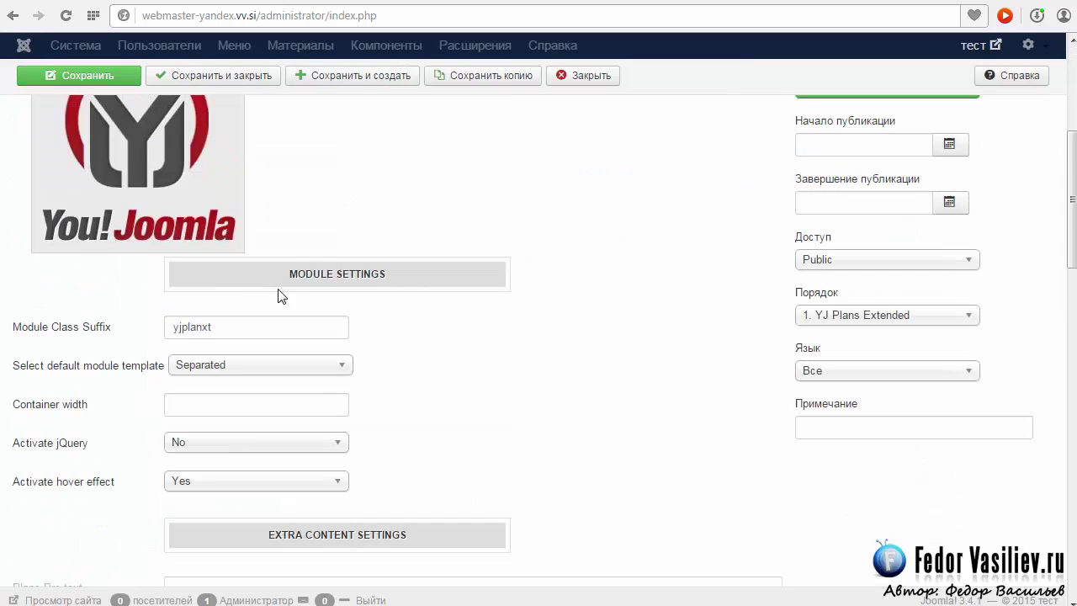
pyautogui.doubleClick(229, 332)
pyautogui.rightClick(179, 326)
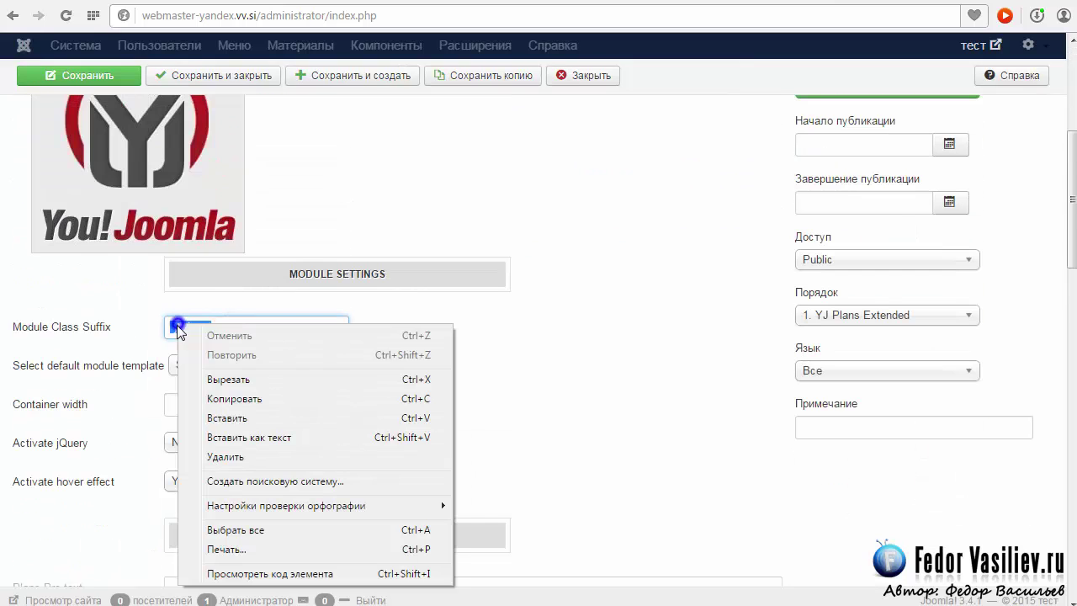
pyautogui.click(226, 419)
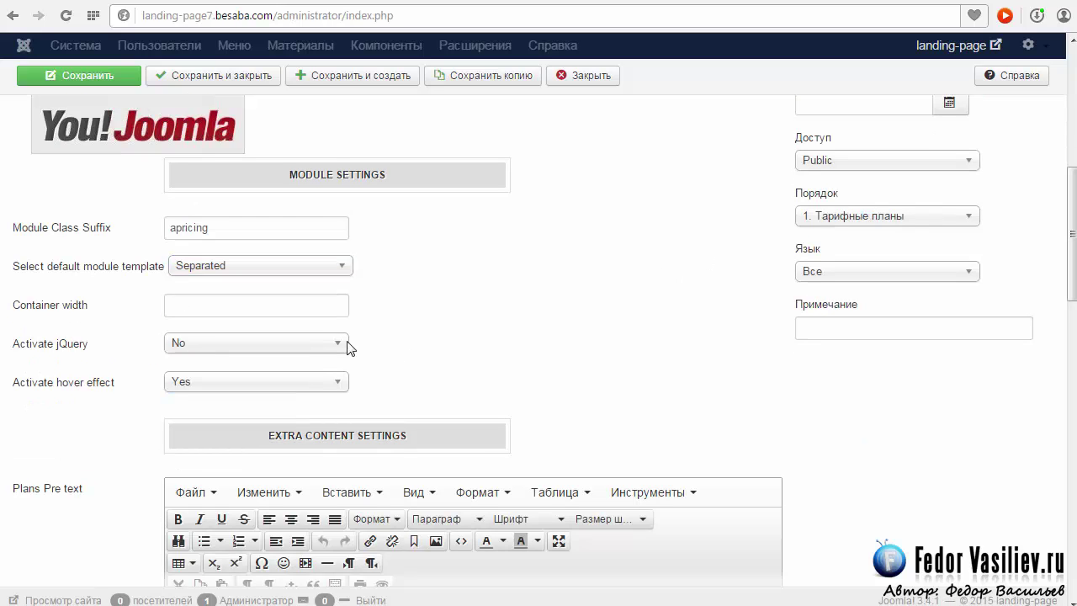
# - Try a different default module template for the Тарифные планы module and view the pricing plans on the landing page
pyautogui.moveTo(148, 273)
pyautogui.click(200, 274)
pyautogui.click(192, 305)
pyautogui.click(691, 4)
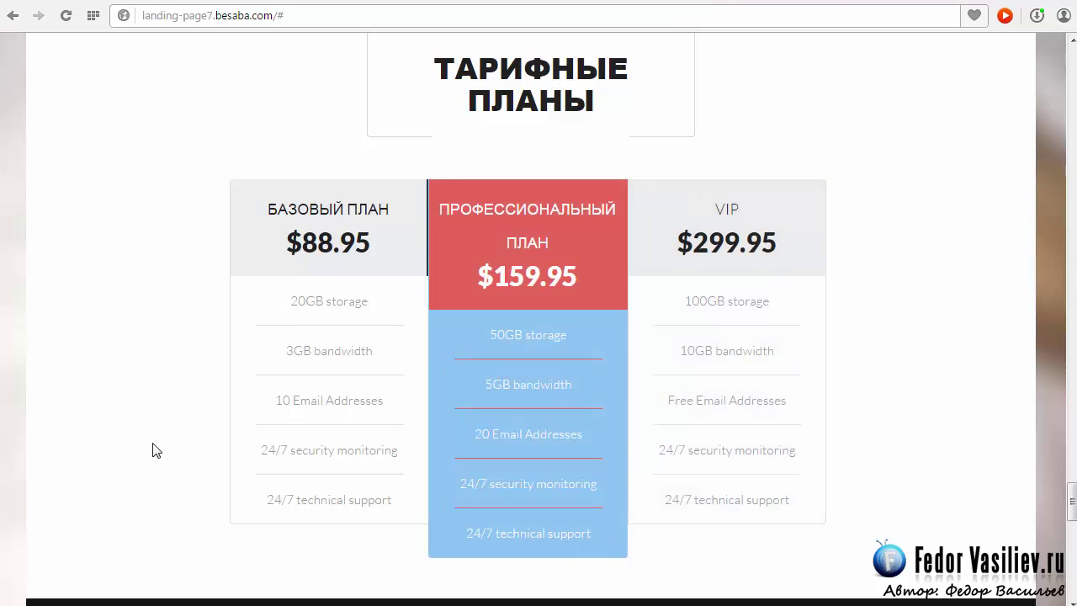
# - Set the default module template of the Тарифные планы module back to Separated
pyautogui.hotkey('ctrl', 'Tab')
pyautogui.click(282, 266)
pyautogui.click(234, 327)
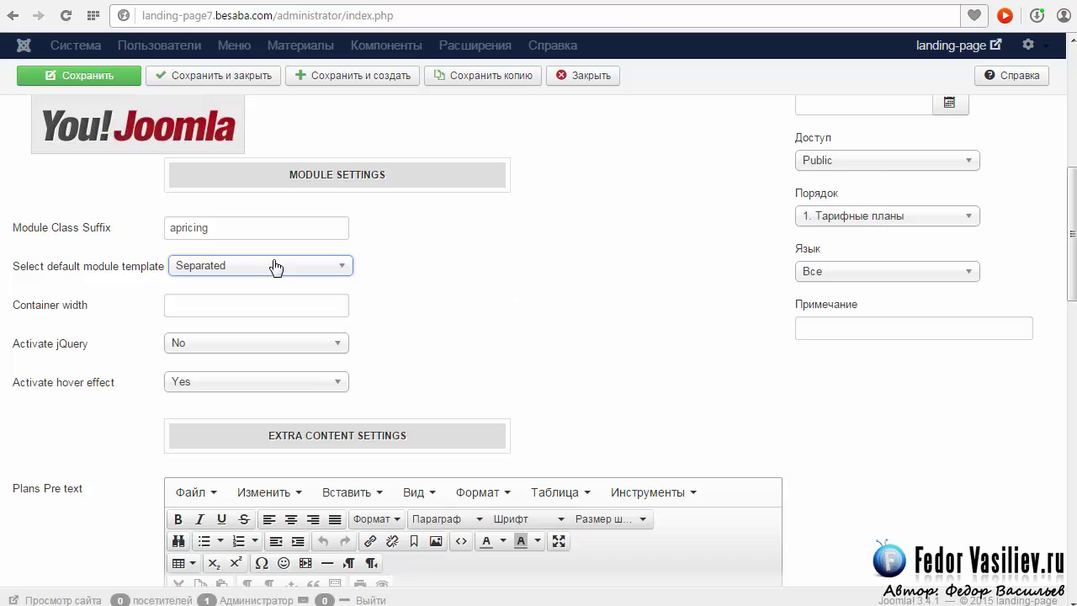
# - Examine the Container width and Activate hover effect settings of the pricing modules
pyautogui.moveTo(38, 315)
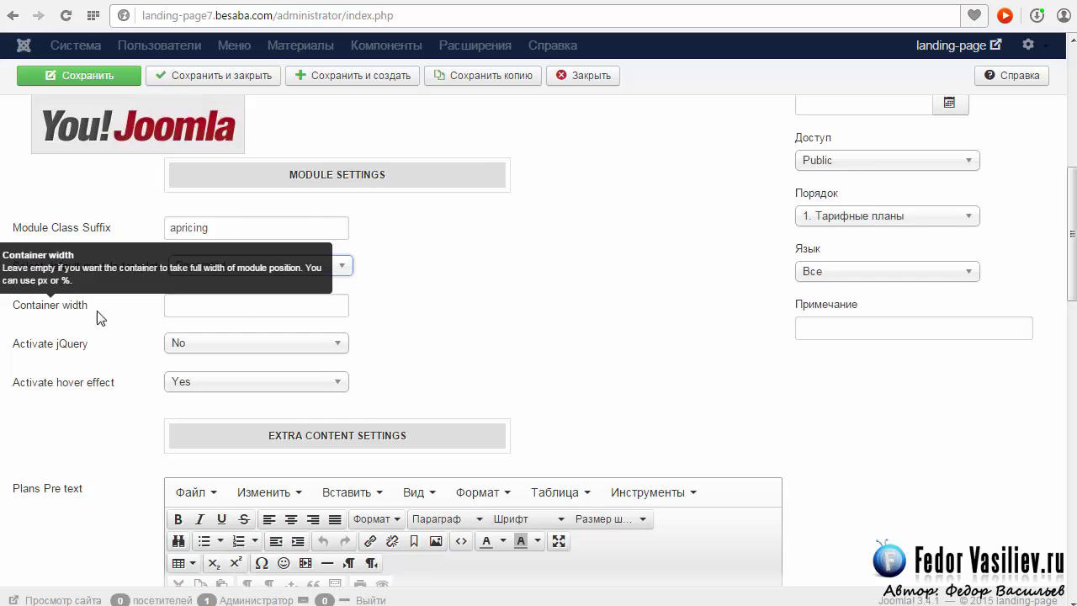
pyautogui.click(197, 308)
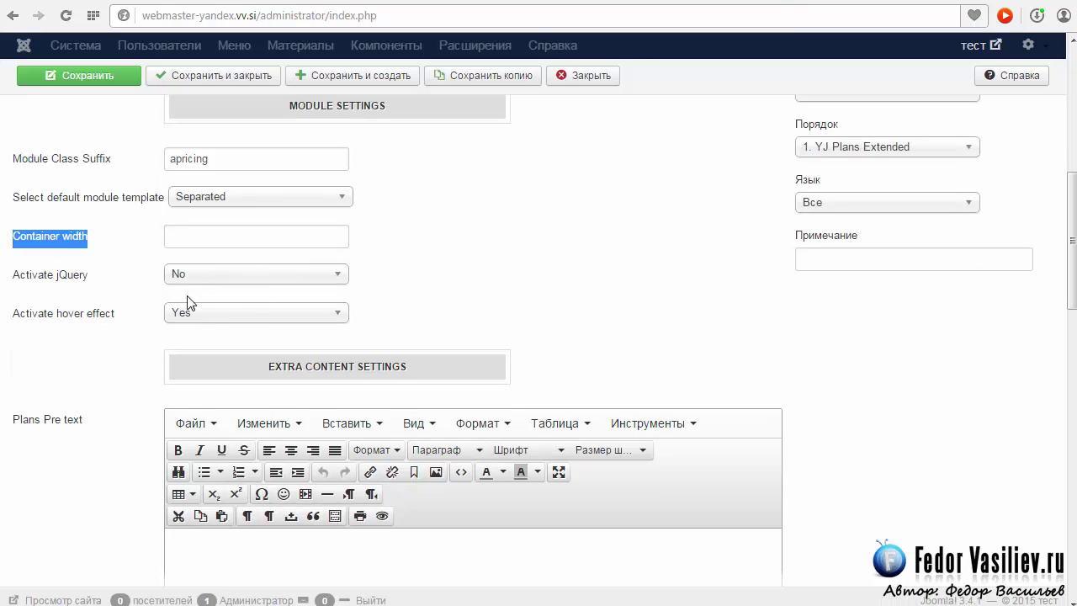
pyautogui.click(533, 30)
pyautogui.moveTo(64, 320)
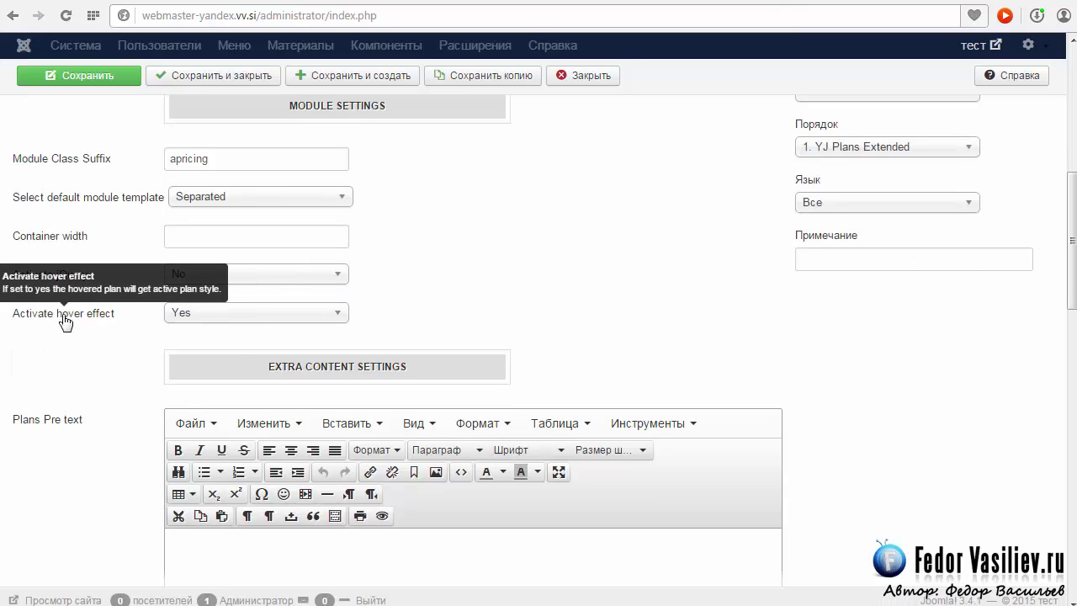
pyautogui.click(198, 315)
pyautogui.click(197, 315)
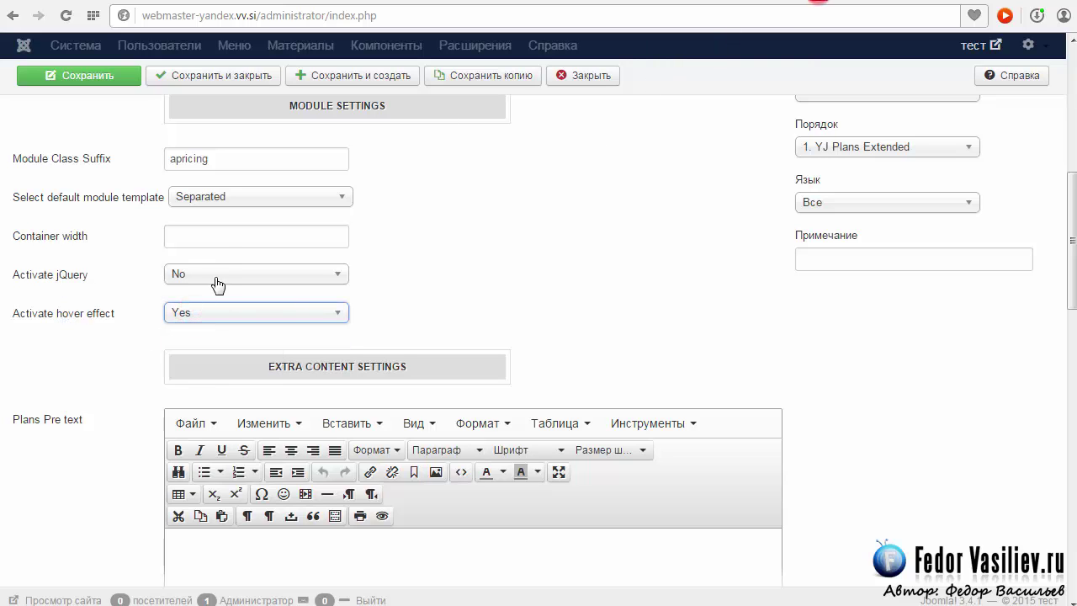
# - Reload the landing-page site to check the layout and hover effect of its pricing plans
pyautogui.click(898, 0)
pyautogui.click(711, 2)
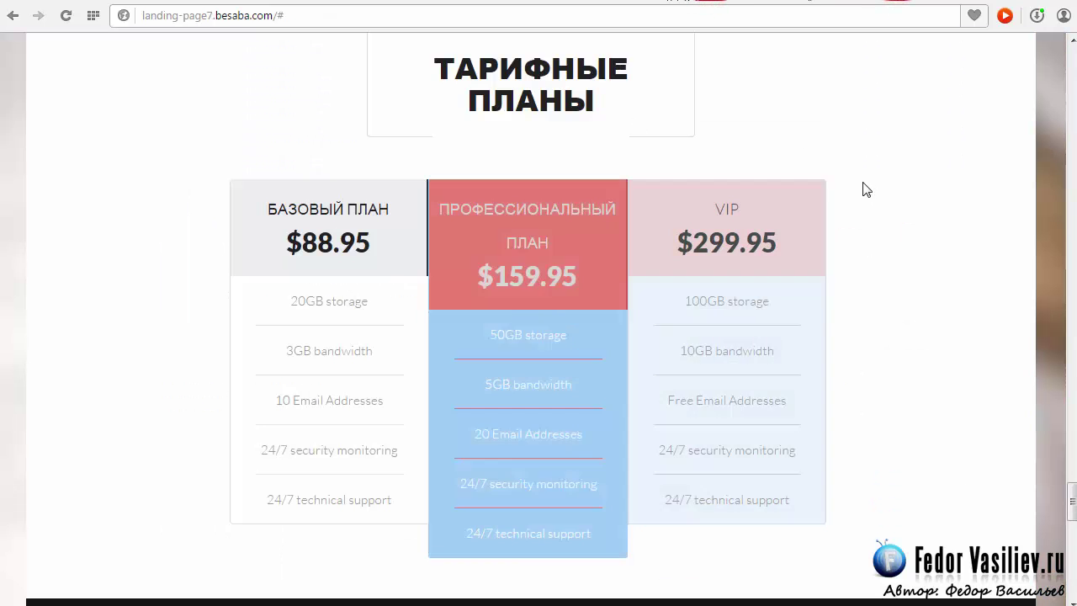
pyautogui.press('F5')
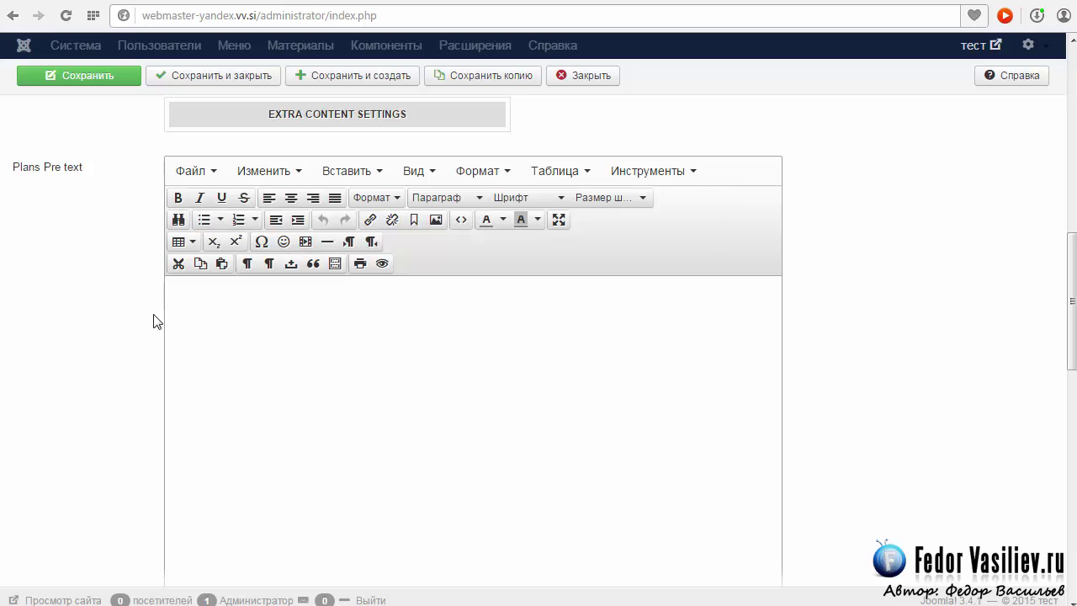
# - Examine the Plans Pre text and Plans Post text editors in the test site's YJ Plans Extended module
pyautogui.moveTo(88, 167); pyautogui.dragTo(23, 178)
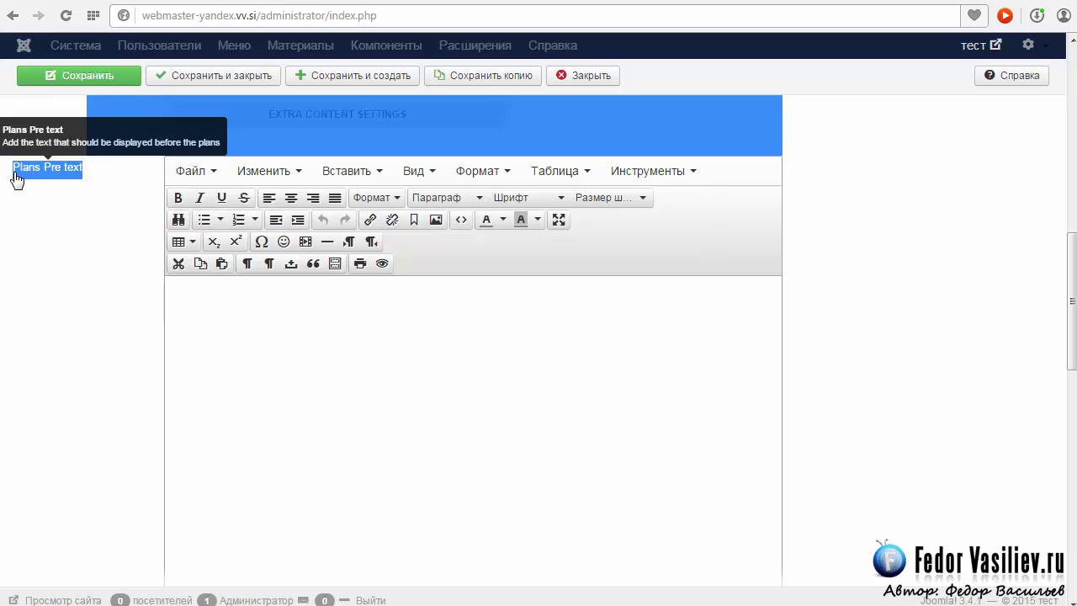
pyautogui.click(315, 354)
pyautogui.click(306, 325)
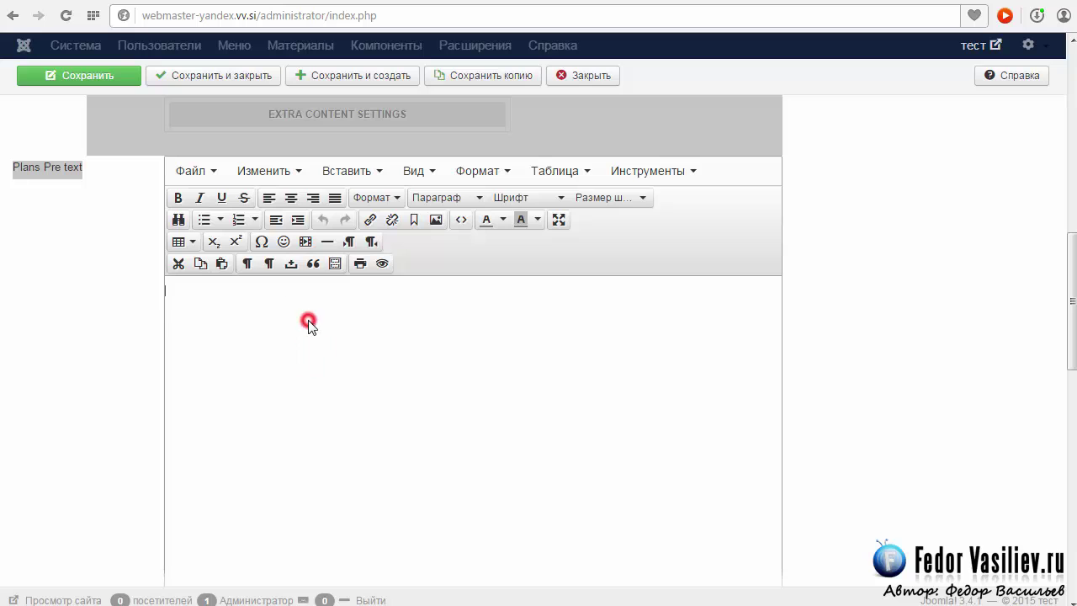
pyautogui.scroll(-8, 252, 315)
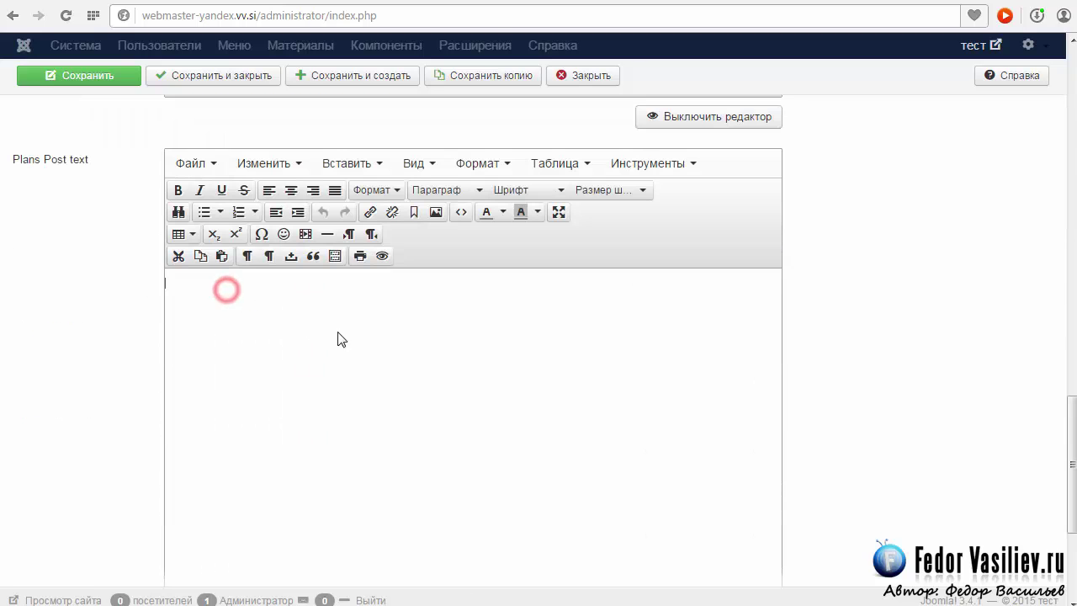
pyautogui.scroll(-3, 305, 317)
pyautogui.scroll(-7, 306, 319)
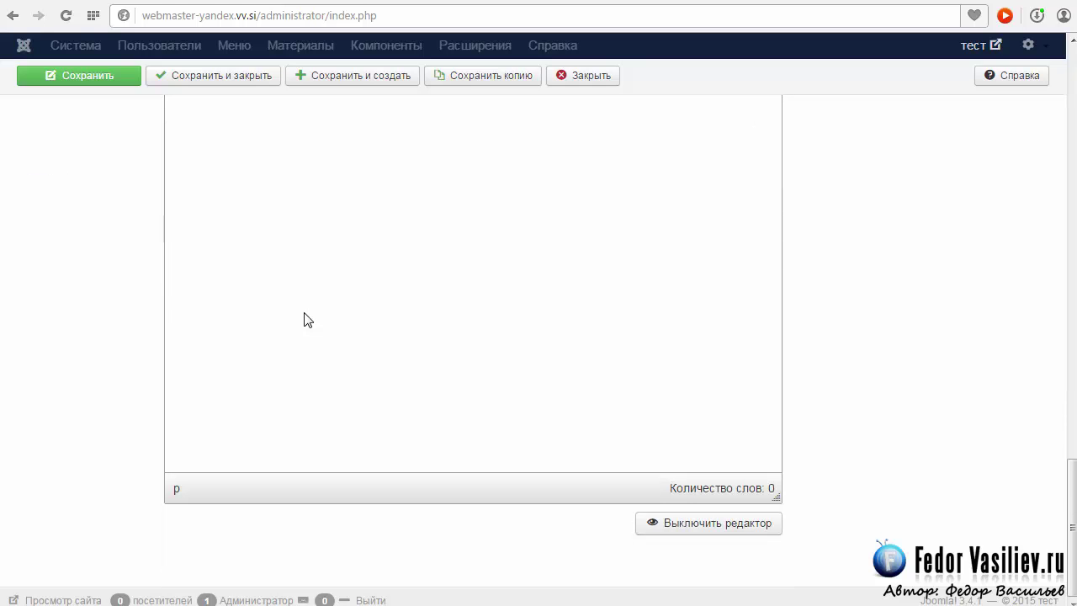
pyautogui.scroll(4, 460, 409)
pyautogui.scroll(-4, 303, 346)
pyautogui.scroll(15, 303, 345)
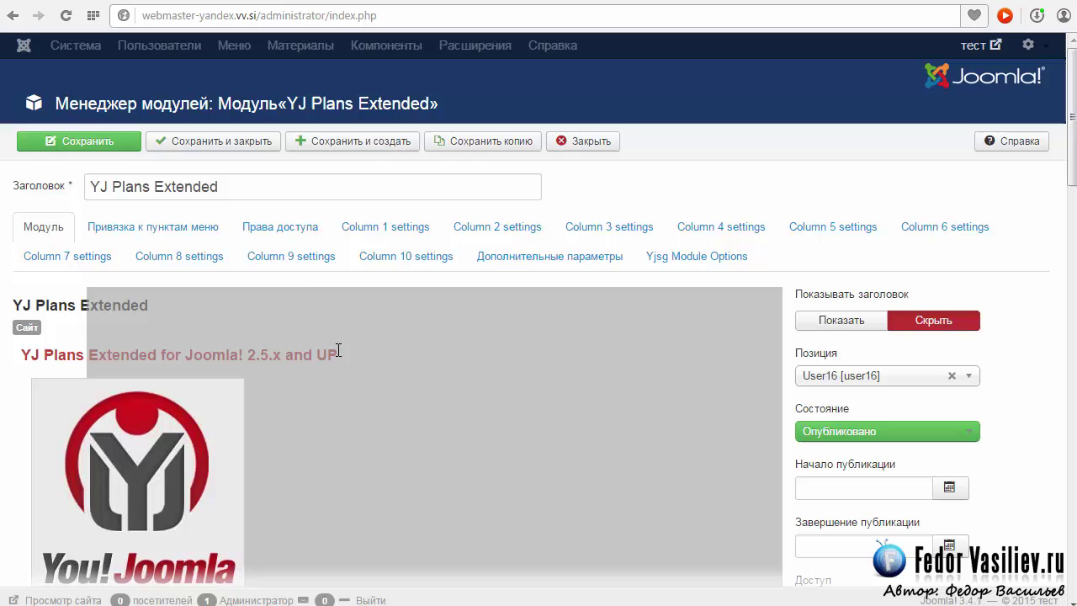
# - Look through the YJ Plans Extended module's menu assignment, access rights, and Column 1, Column 2 and Column 10 settings
pyautogui.click(300, 279)
pyautogui.click(191, 235)
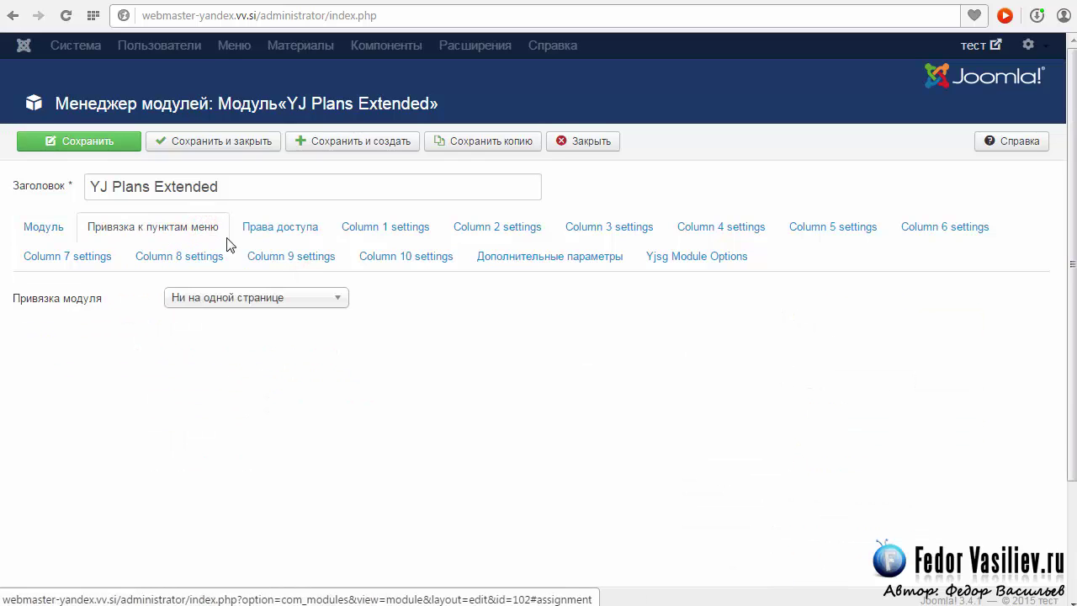
pyautogui.click(275, 230)
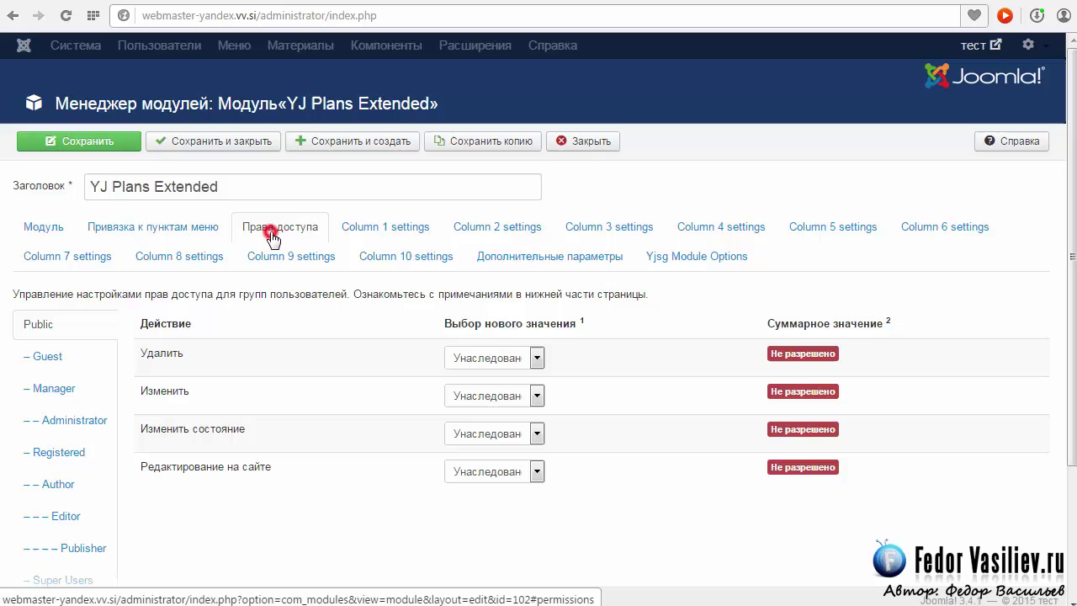
pyautogui.click(375, 242)
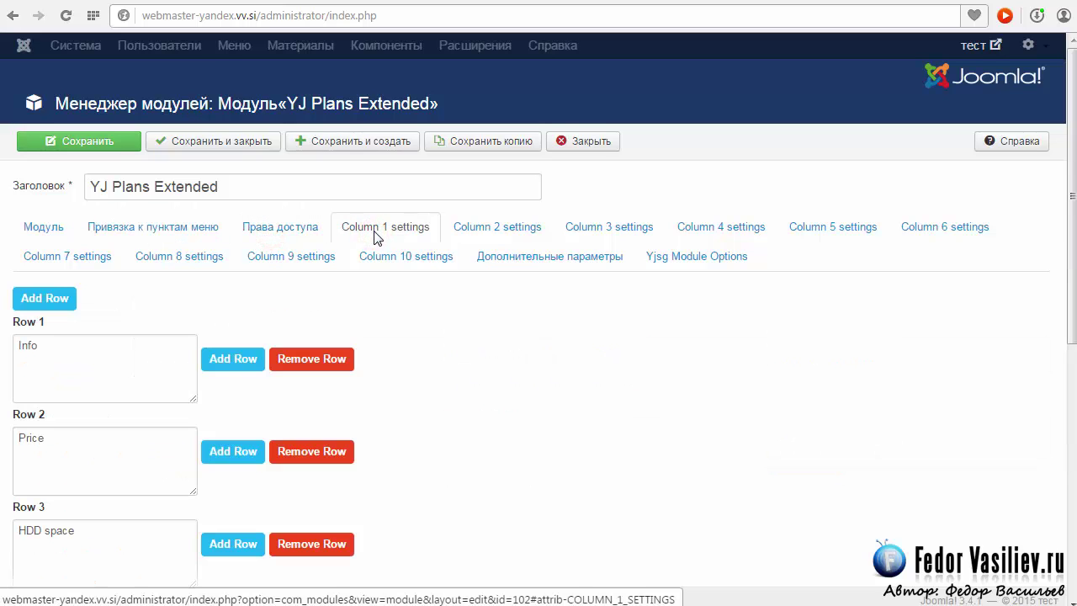
pyautogui.click(497, 227)
pyautogui.click(373, 240)
pyautogui.click(476, 231)
pyautogui.click(416, 256)
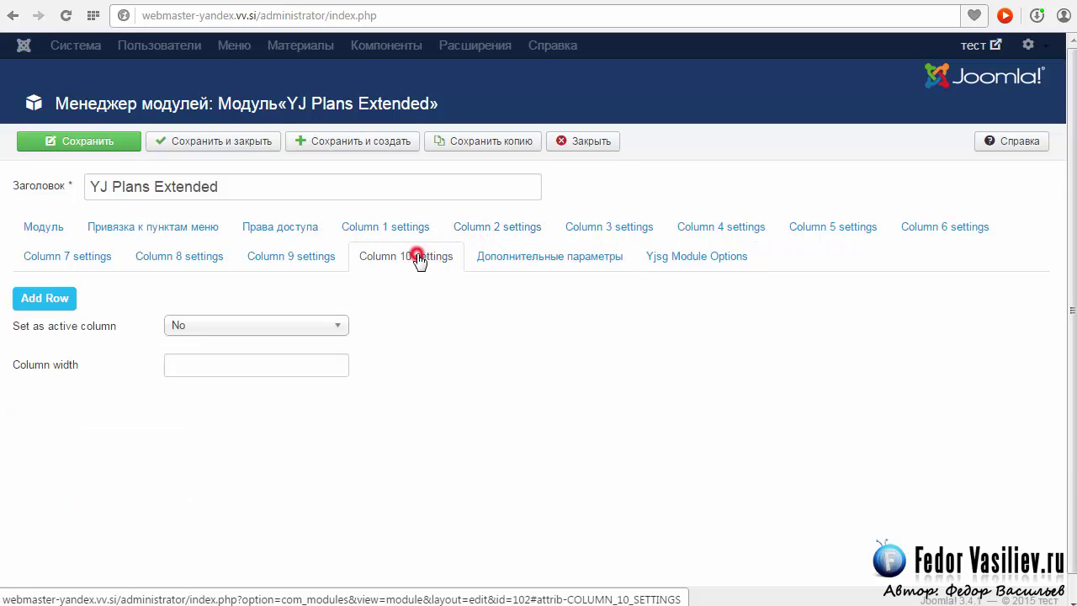
# - View the pricing plans on the landing-page site and return to editing its Тарифные планы module
pyautogui.hotkey('ctrl', 'Tab')
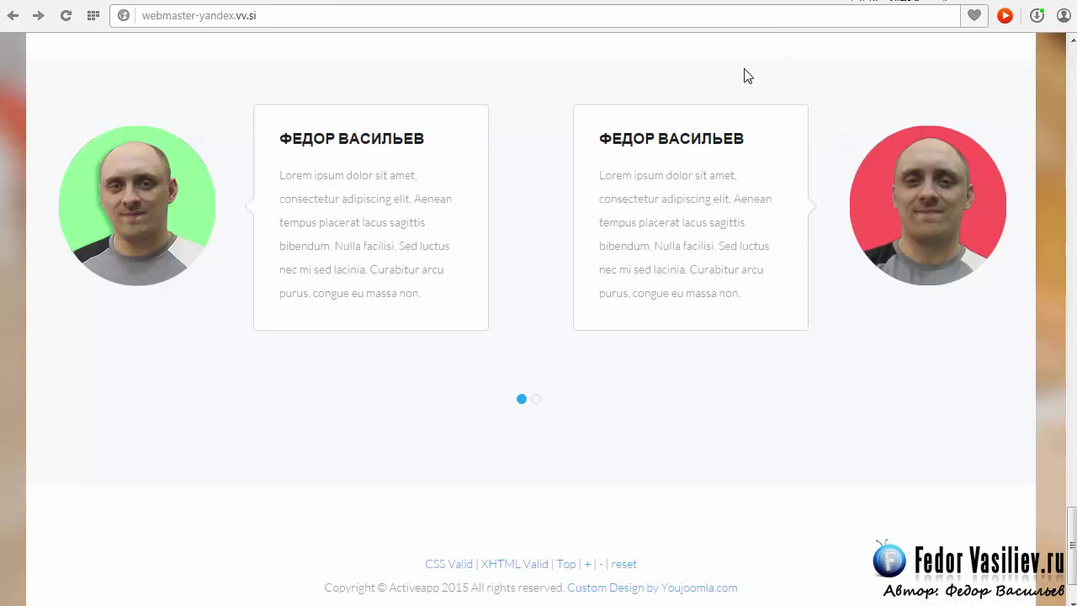
pyautogui.hotkey('ctrl', 'Tab')
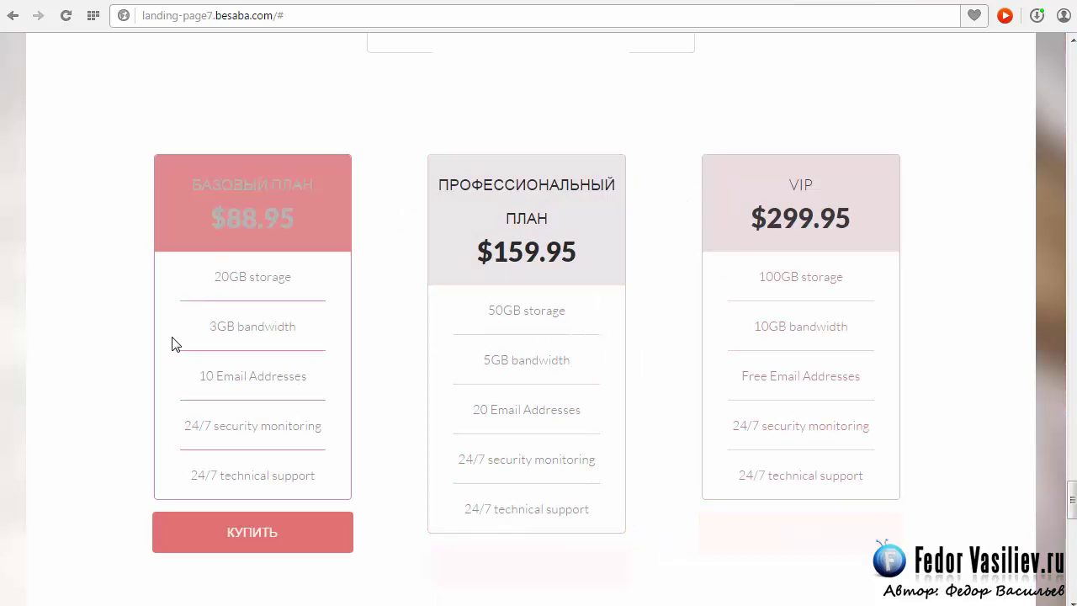
pyautogui.hotkey('ctrl', 'Tab')
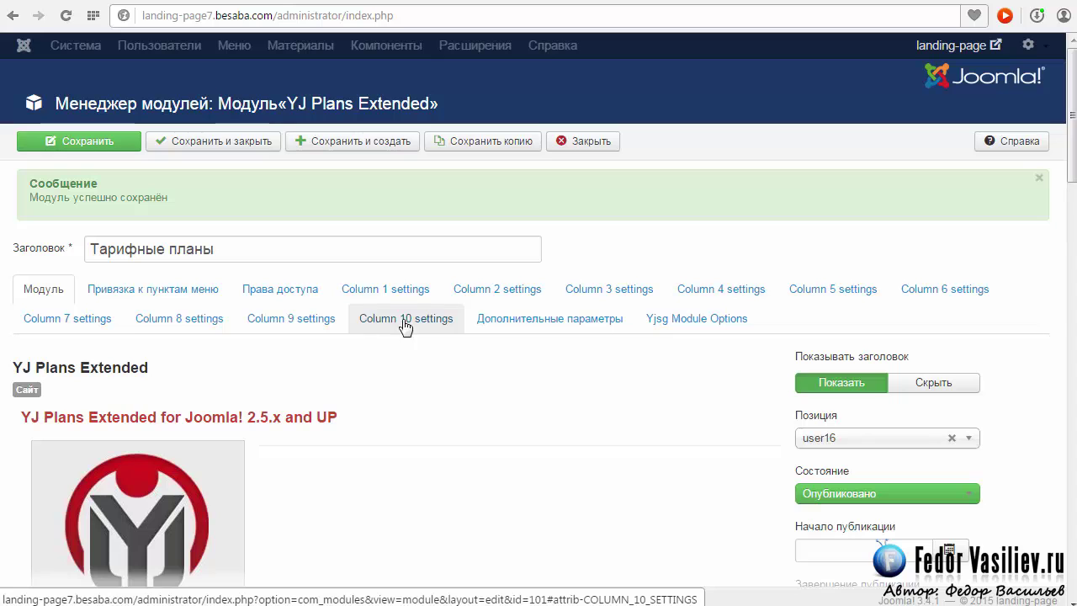
# - Examine the Дополнительные параметры and Yjsg Module Options settings of the pricing modules, including the available Module styles
pyautogui.click(509, 323)
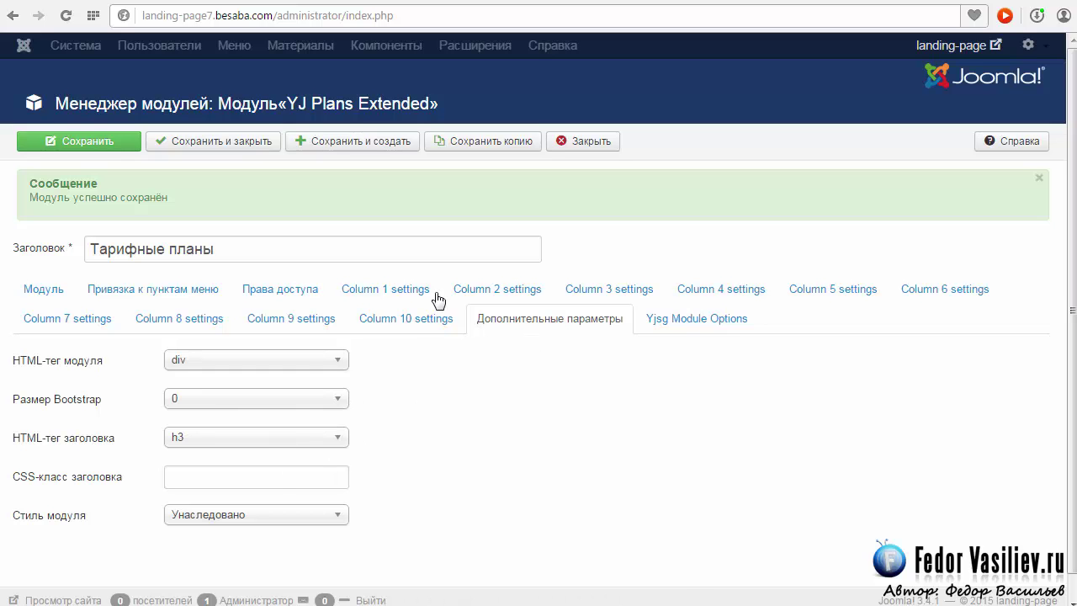
pyautogui.click(659, 320)
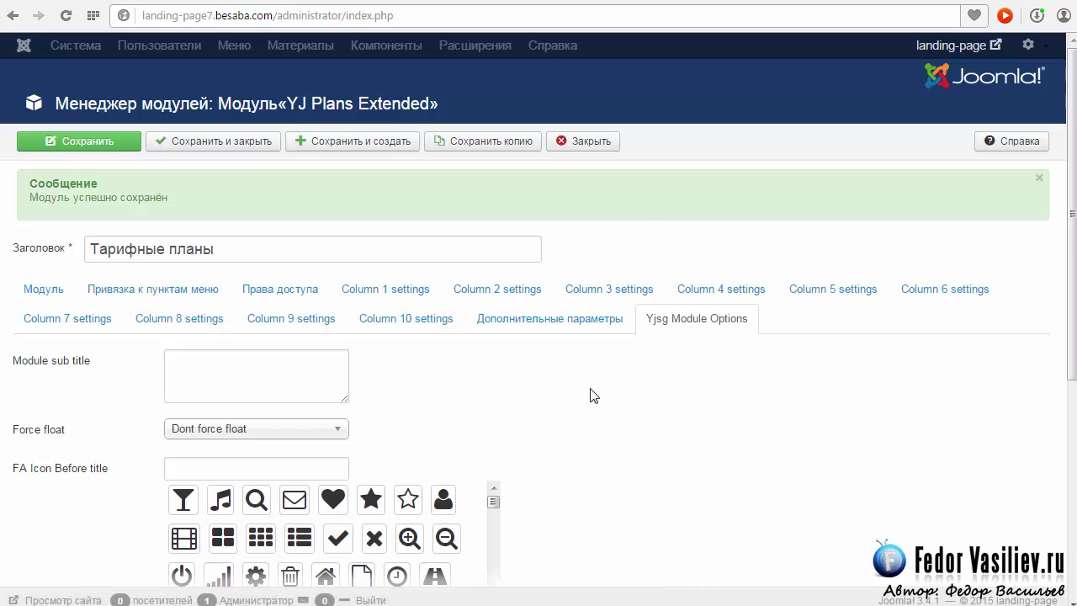
pyautogui.scroll(-5, 593, 396)
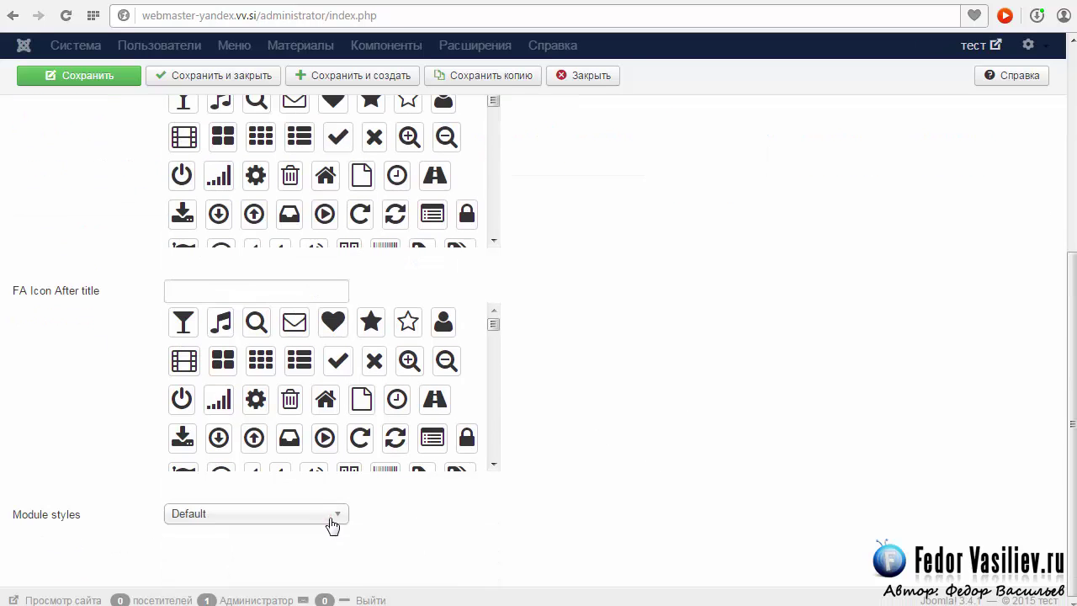
pyautogui.click(329, 514)
pyautogui.click(191, 598)
pyautogui.click(182, 532)
pyautogui.scroll(4, 597, 463)
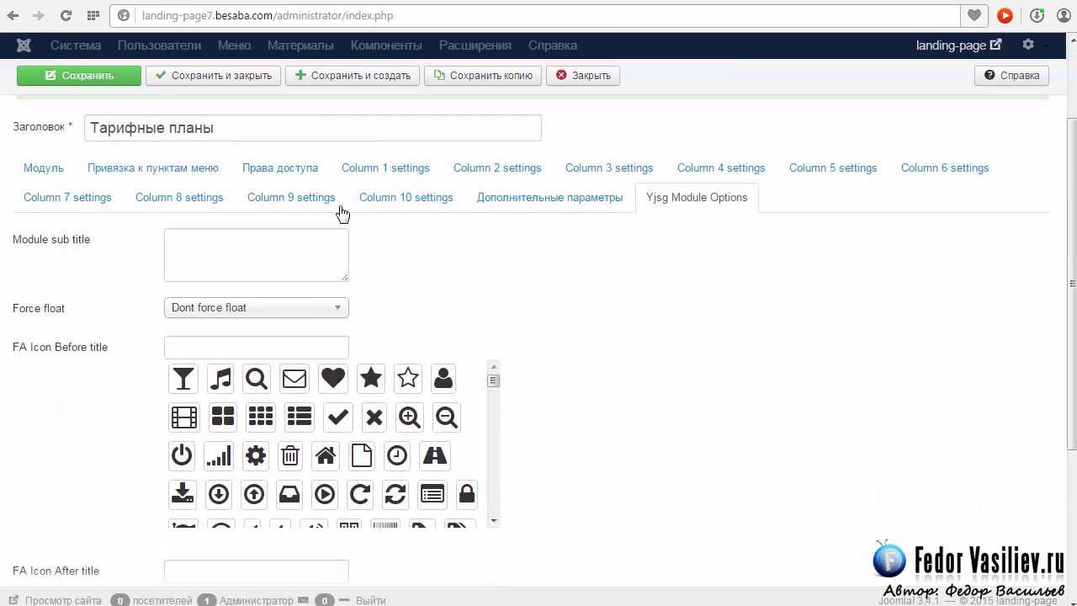
# - Examine the plan name and price markup in Row 1 of the Тарифные планы module's Column 1 settings
pyautogui.click(384, 171)
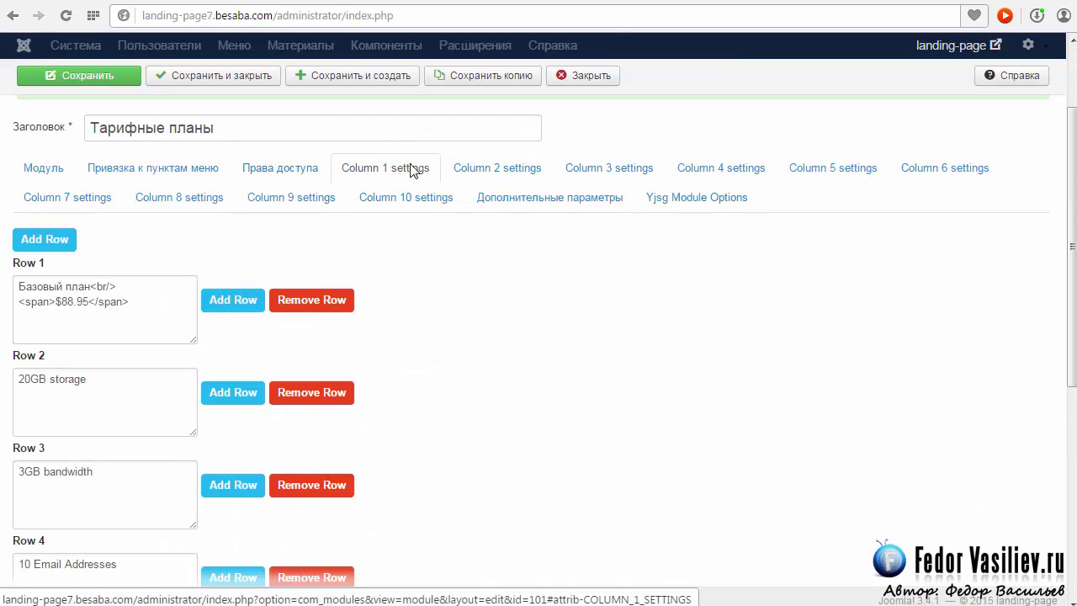
pyautogui.scroll(1, 497, 315)
pyautogui.scroll(-1, 136, 304)
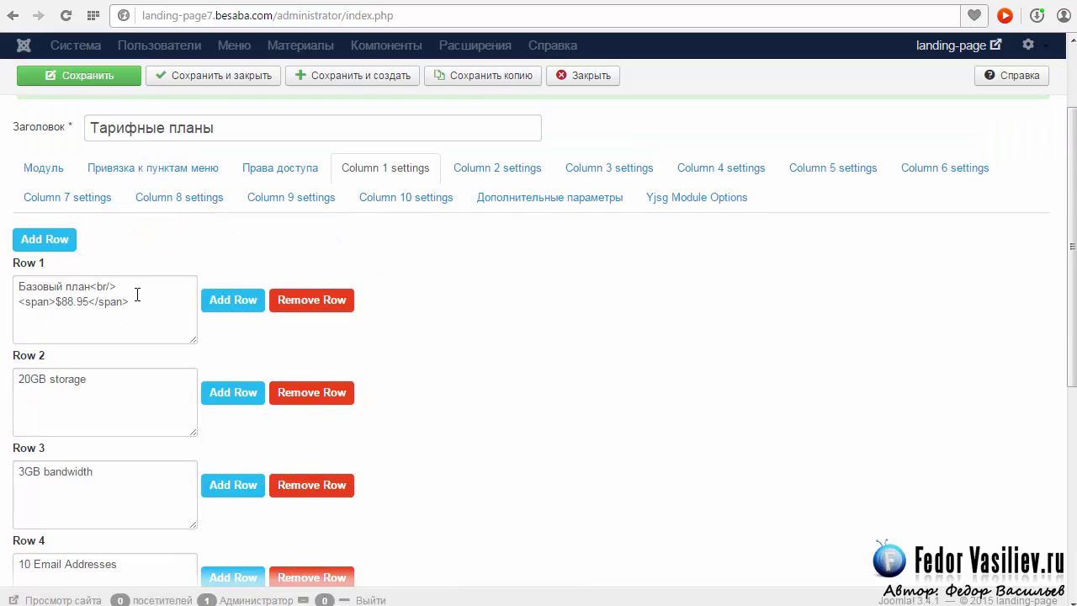
pyautogui.moveTo(122, 302); pyautogui.dragTo(91, 287)
pyautogui.click(69, 303)
pyautogui.click(38, 301)
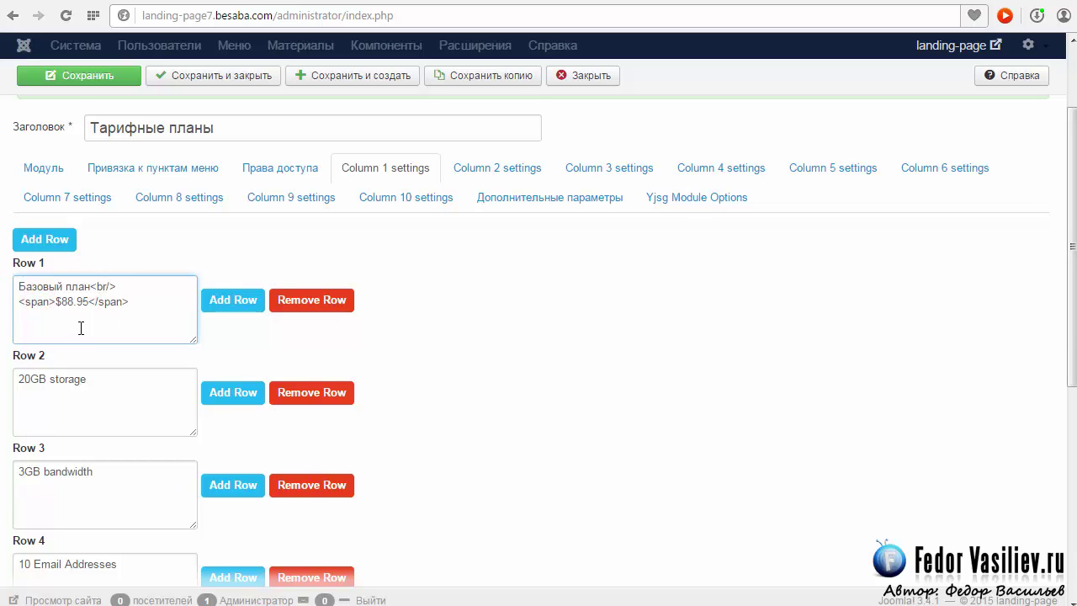
# - Compare the Row 1 plan name and price markup in Column 1 with the Базовый план heading on the landing page
pyautogui.scroll(-1, 81, 328)
pyautogui.moveTo(149, 295); pyautogui.dragTo(88, 291)
pyautogui.click(25, 290)
pyautogui.click(138, 283)
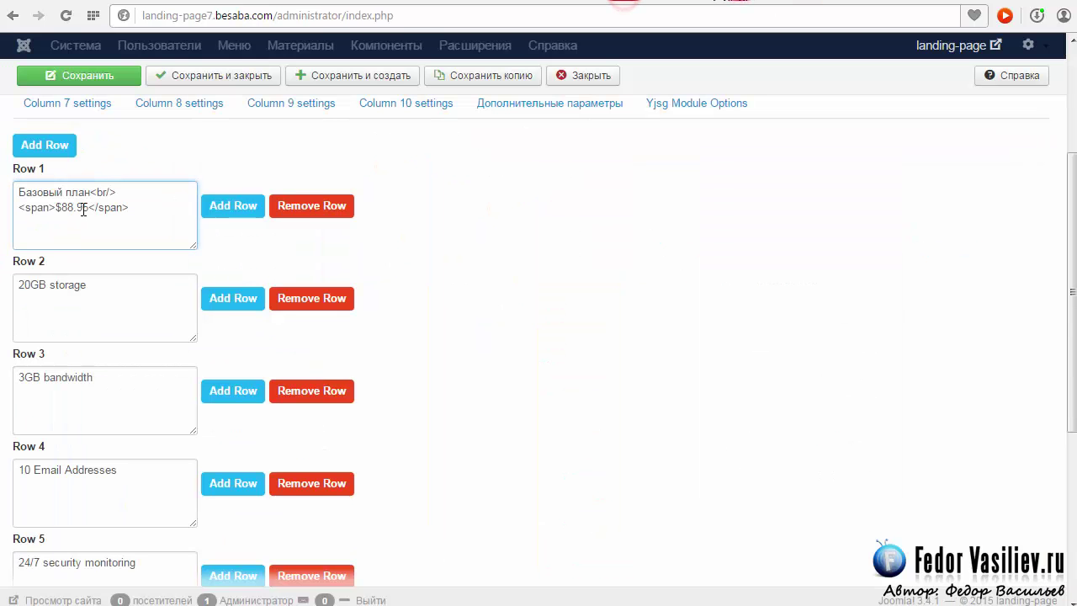
pyautogui.doubleClick(80, 211)
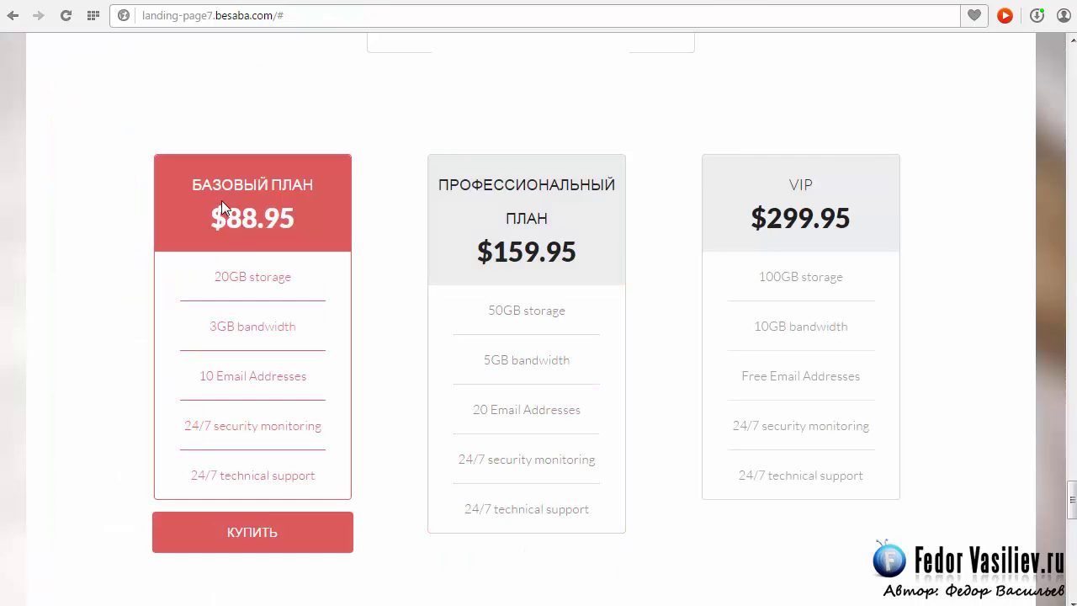
pyautogui.click(306, 217)
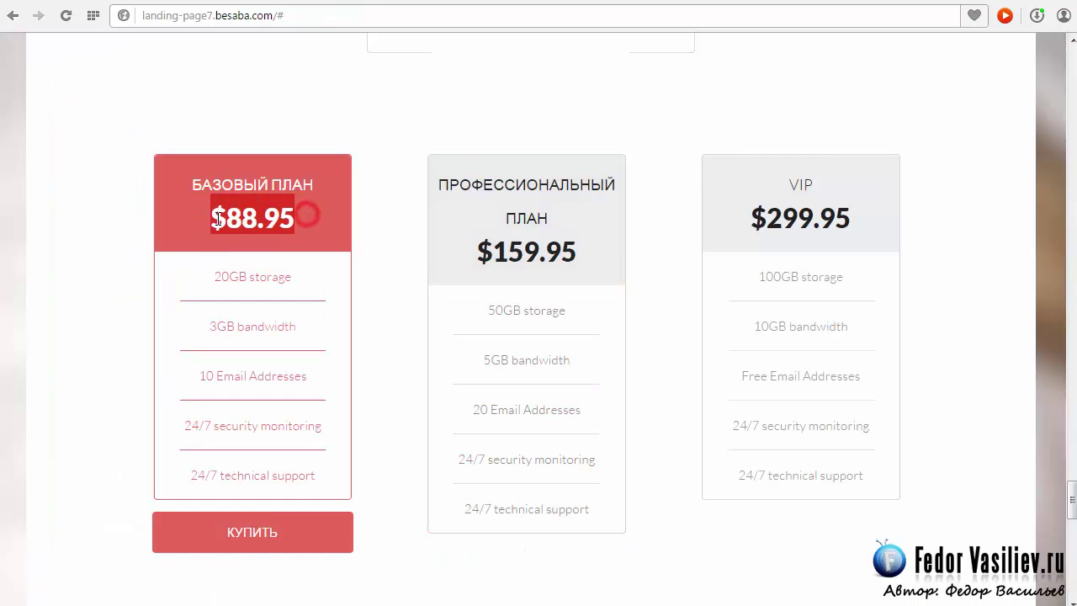
pyautogui.click(303, 222)
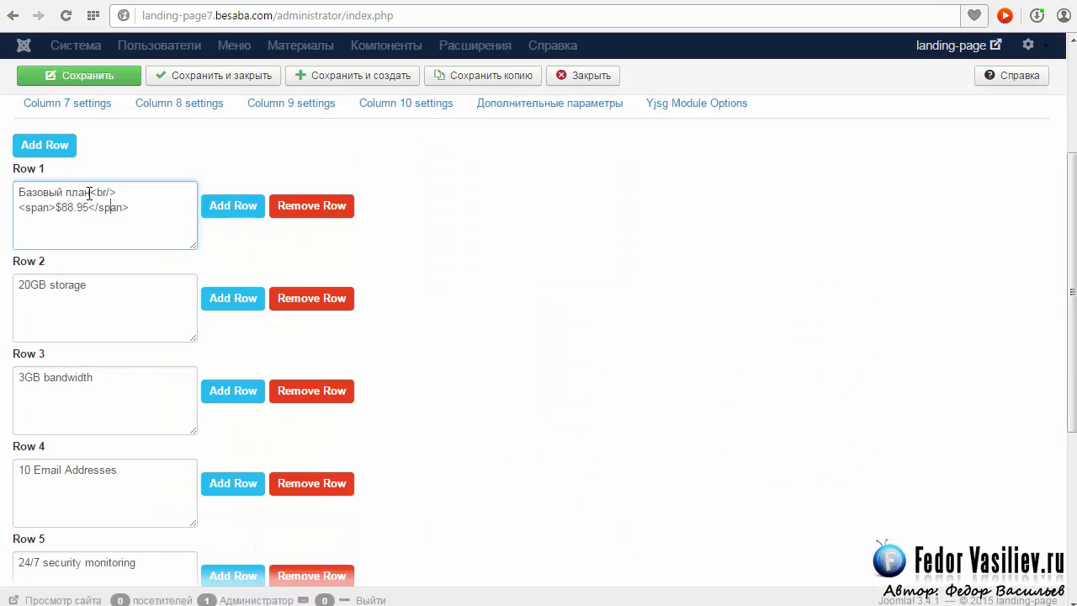
pyautogui.moveTo(89, 193); pyautogui.dragTo(9, 192)
pyautogui.click(147, 206)
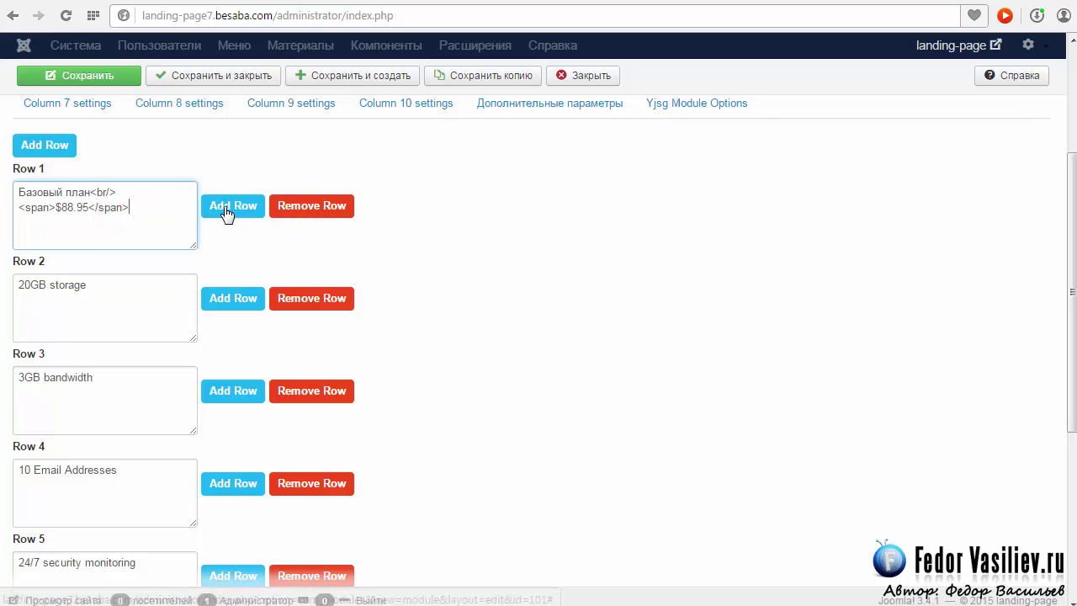
pyautogui.scroll(1, 127, 210)
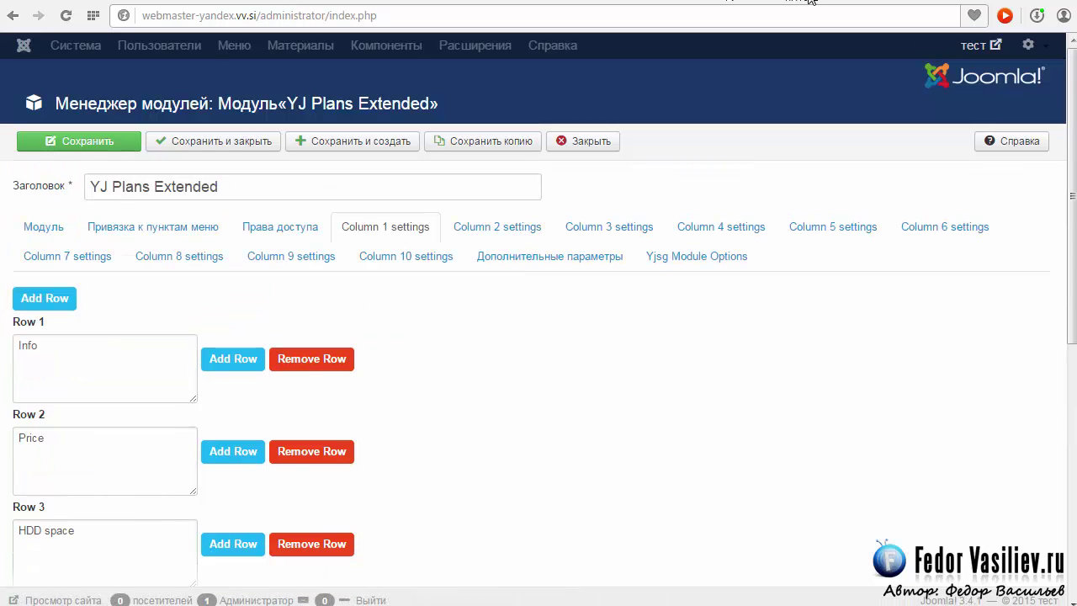
# - Look through the preset Column 1 rows of the YJ Plans Extended module on the test site
pyautogui.scroll(-2, 448, 292)
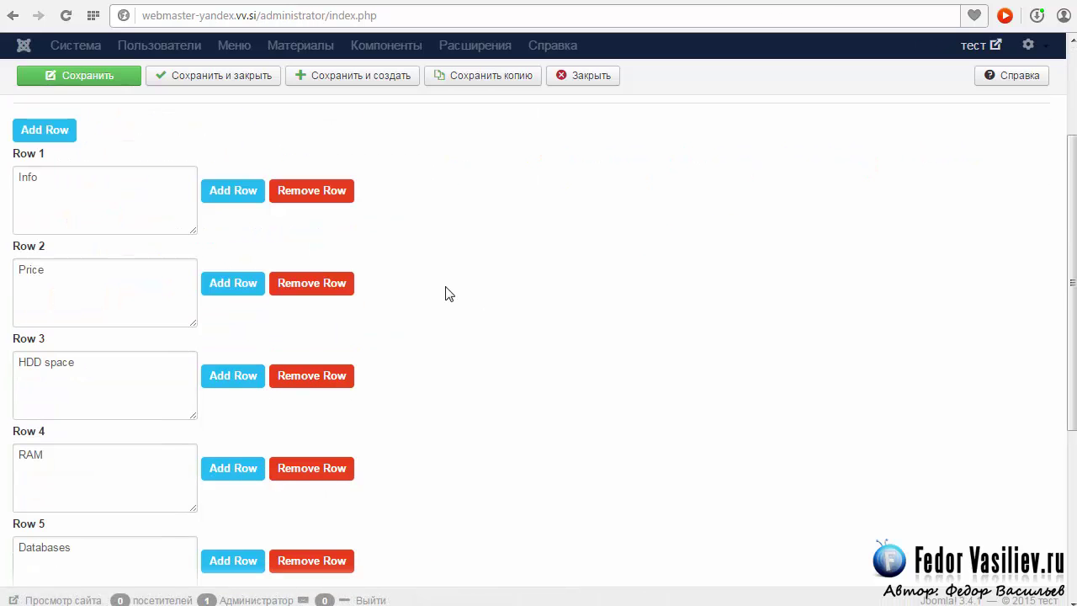
pyautogui.scroll(2, 449, 292)
pyautogui.click(389, 230)
pyautogui.scroll(-4, 148, 320)
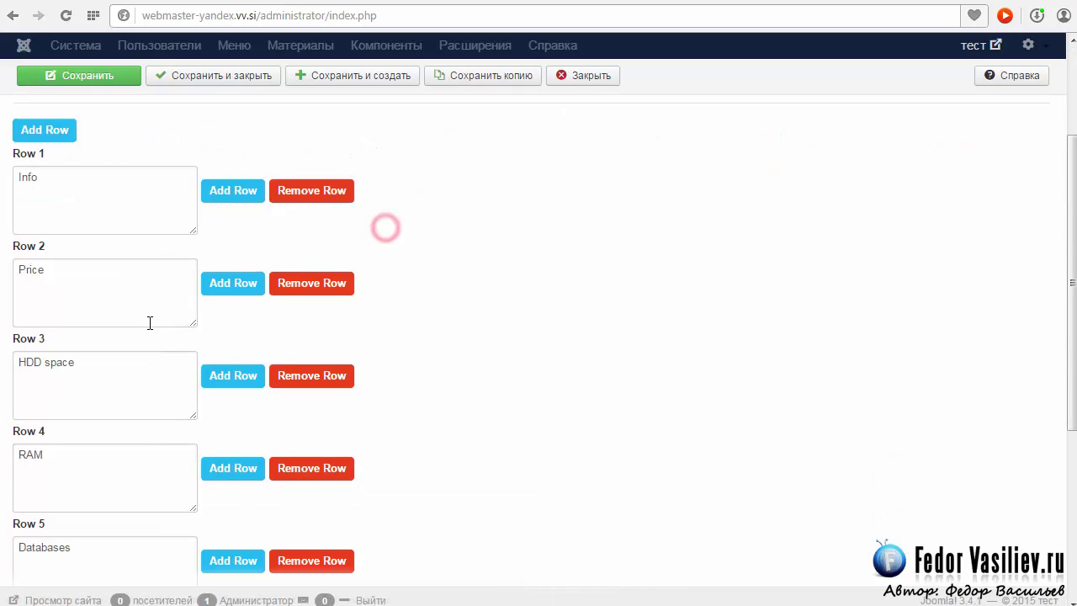
pyautogui.scroll(-2, 146, 321)
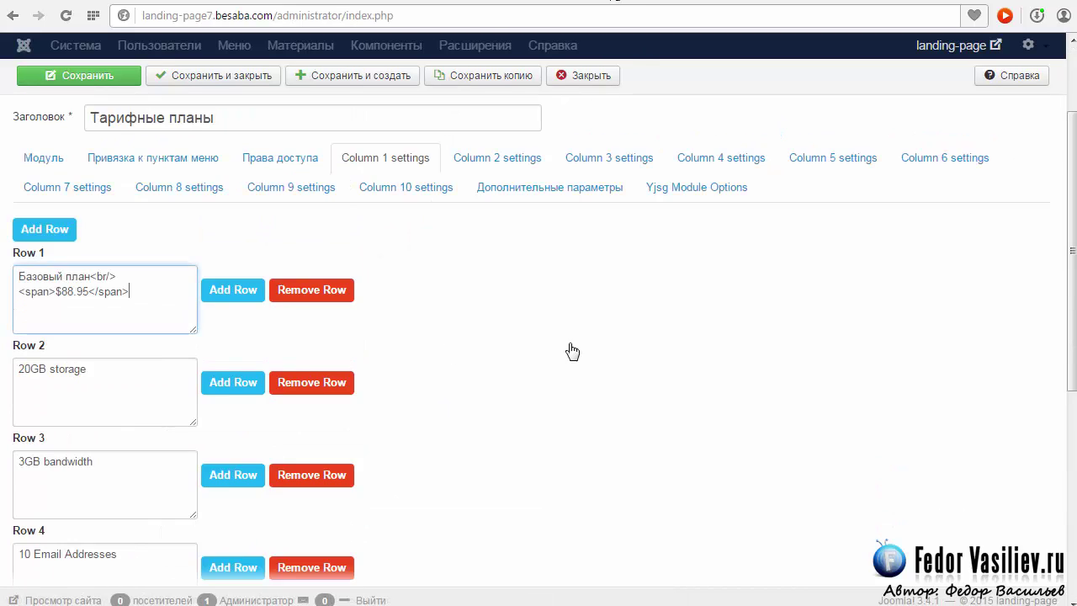
# - Examine the Column width setting at the end of the Тарифные планы module's Column 1 settings
pyautogui.scroll(-5, 572, 351)
pyautogui.doubleClick(205, 523)
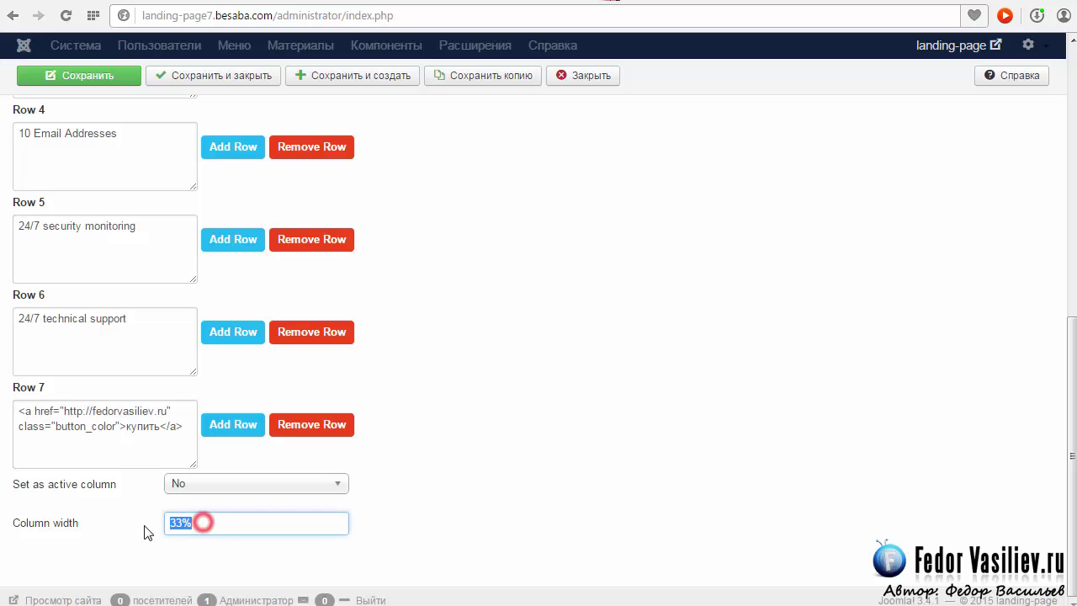
pyautogui.doubleClick(209, 522)
pyautogui.click(381, 508)
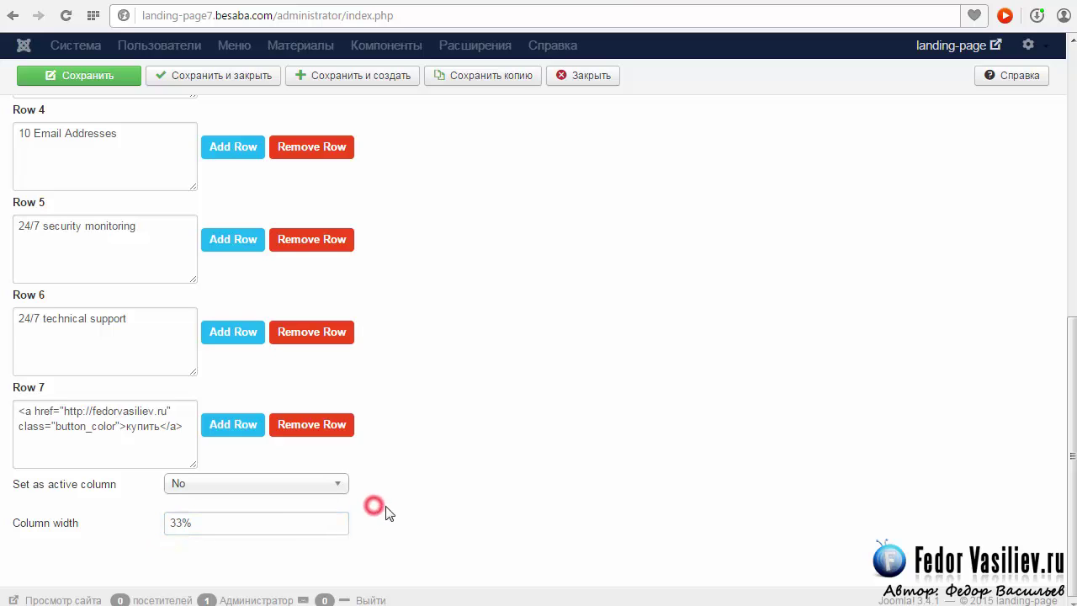
pyautogui.doubleClick(206, 522)
pyautogui.click(274, 517)
pyautogui.click(422, 508)
pyautogui.click(256, 484)
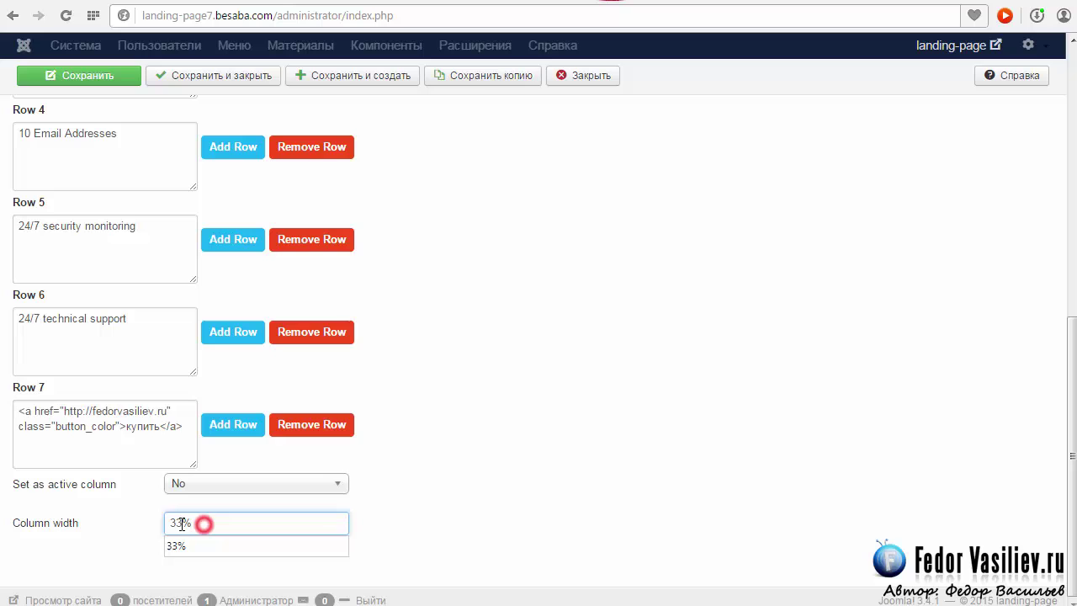
pyautogui.click(433, 510)
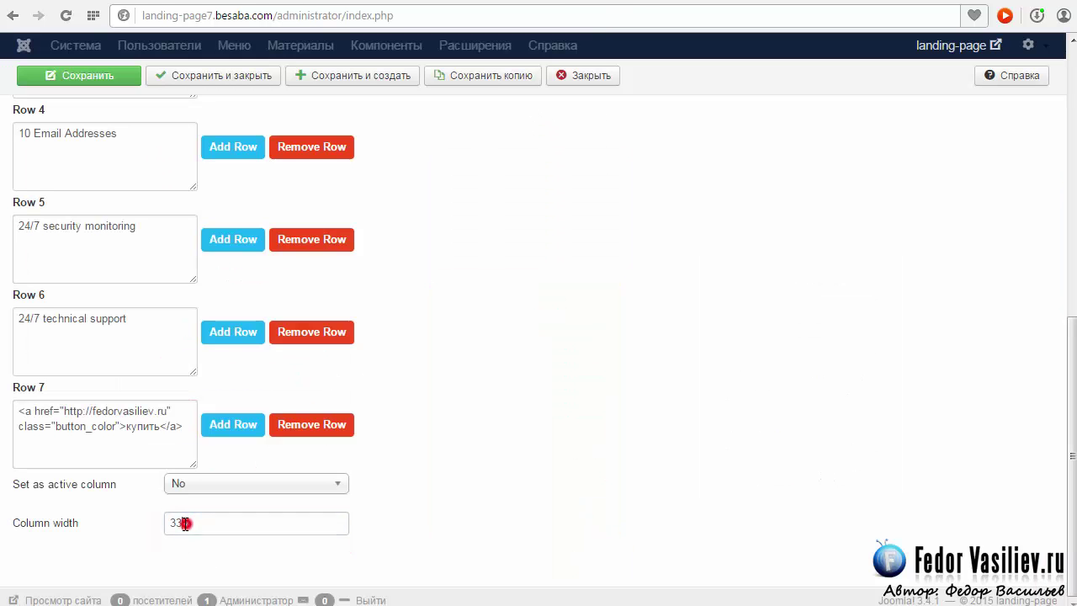
pyautogui.click(186, 523)
pyautogui.click(471, 519)
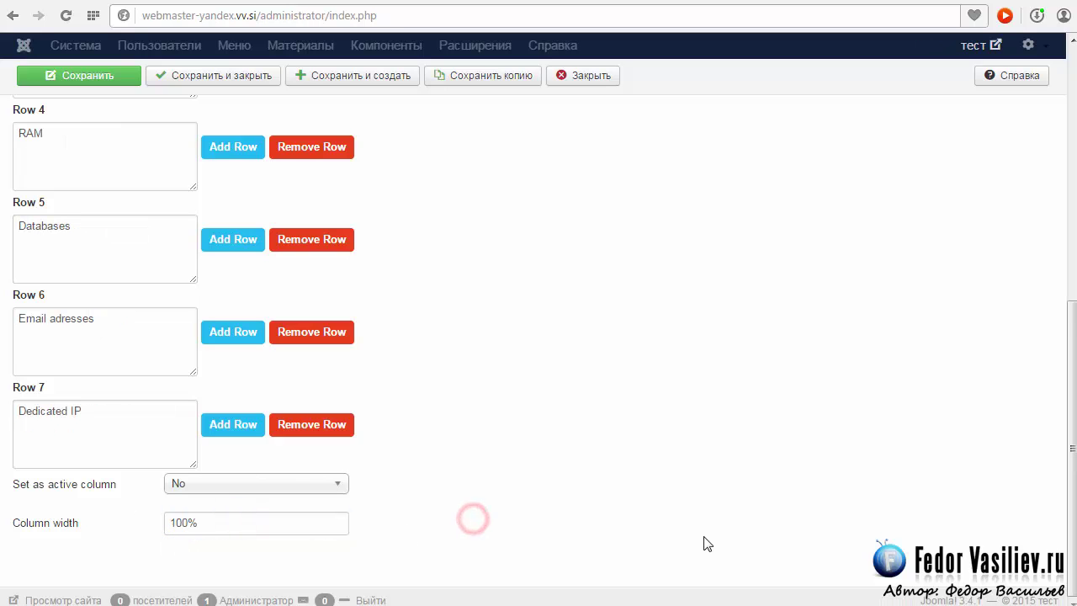
# - Examine the Set as active column options for Column 1 and compare them with the plan highlighting on the landing page
pyautogui.moveTo(124, 482); pyautogui.dragTo(70, 502)
pyautogui.click(101, 496)
pyautogui.click(186, 485)
pyautogui.click(188, 483)
pyautogui.click(723, 1)
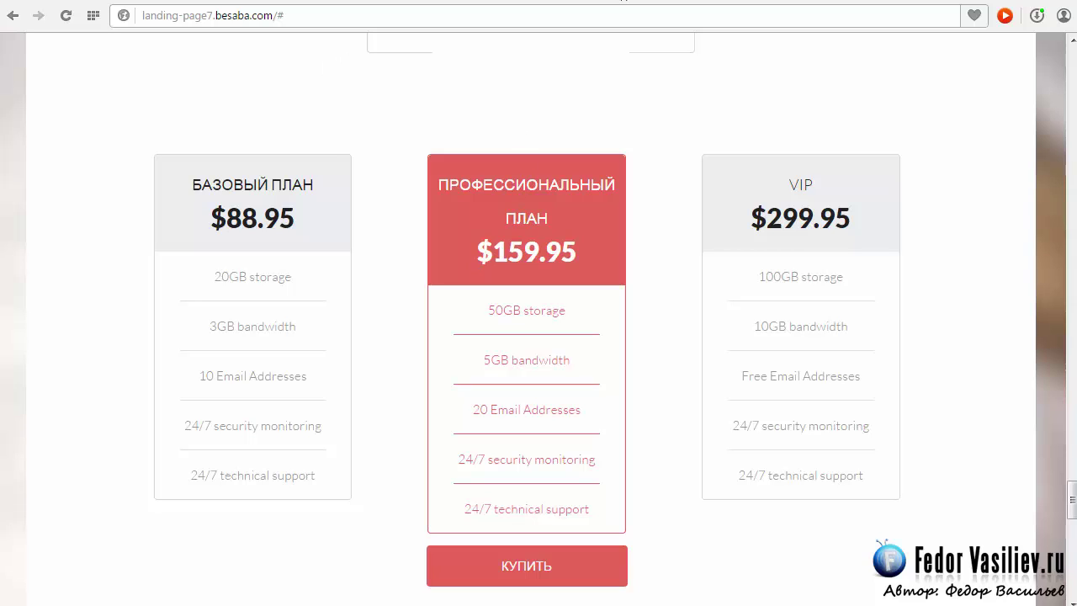
pyautogui.click(633, 2)
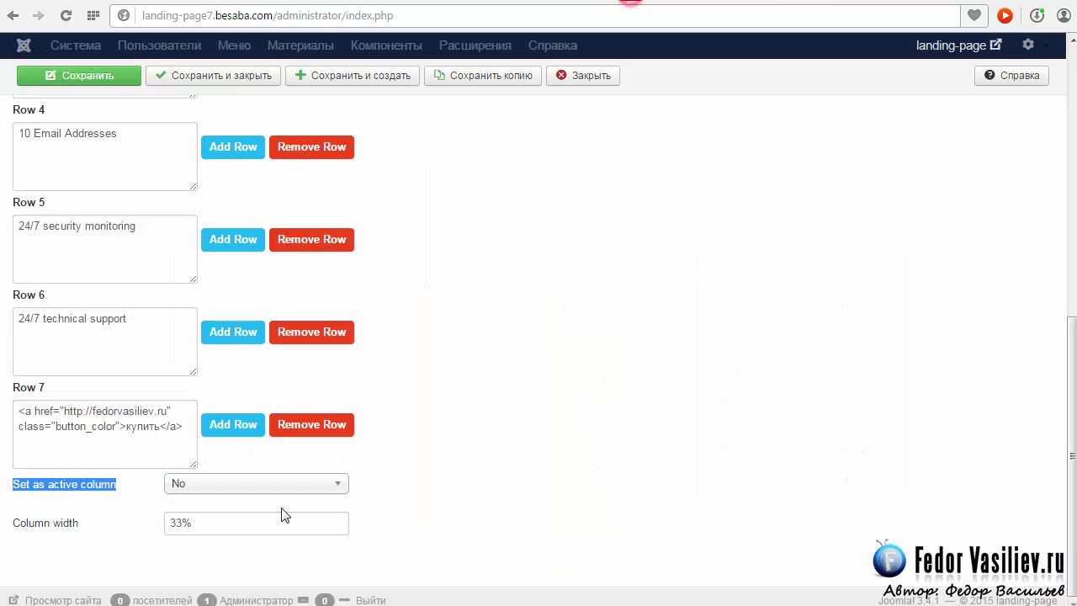
pyautogui.click(229, 488)
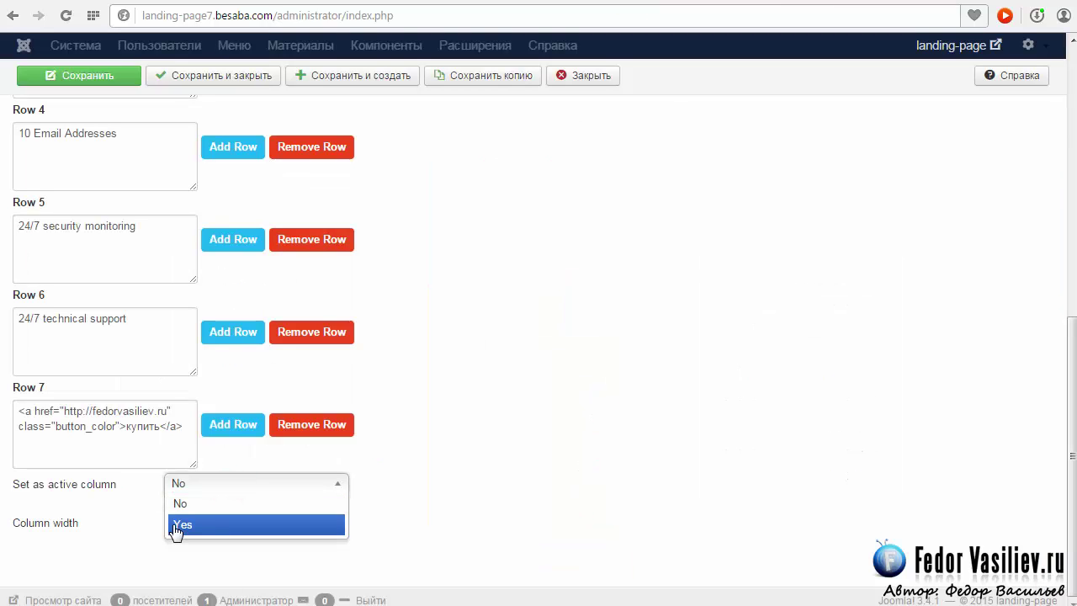
pyautogui.click(485, 469)
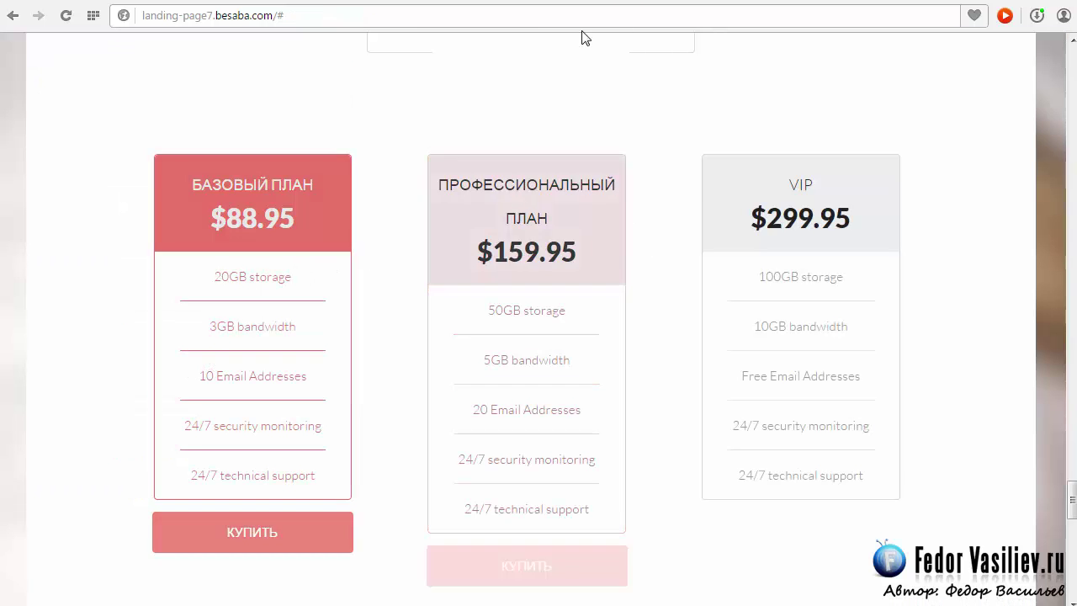
pyautogui.click(589, 5)
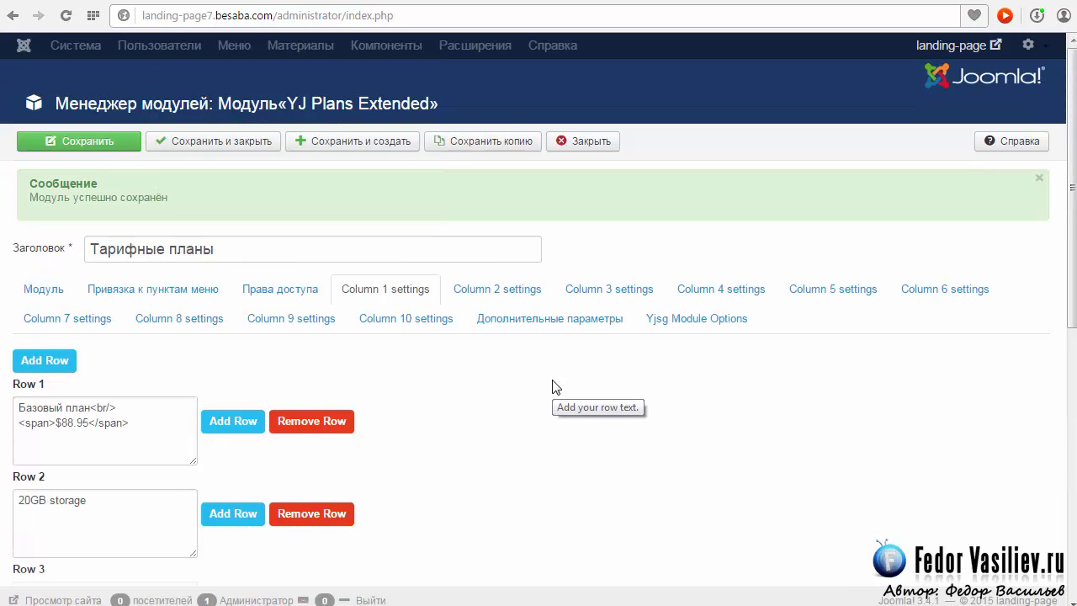
# - Add an empty row after Row 7 in the Тарифные планы module's Column 1 settings
pyautogui.scroll(-7, 552, 387)
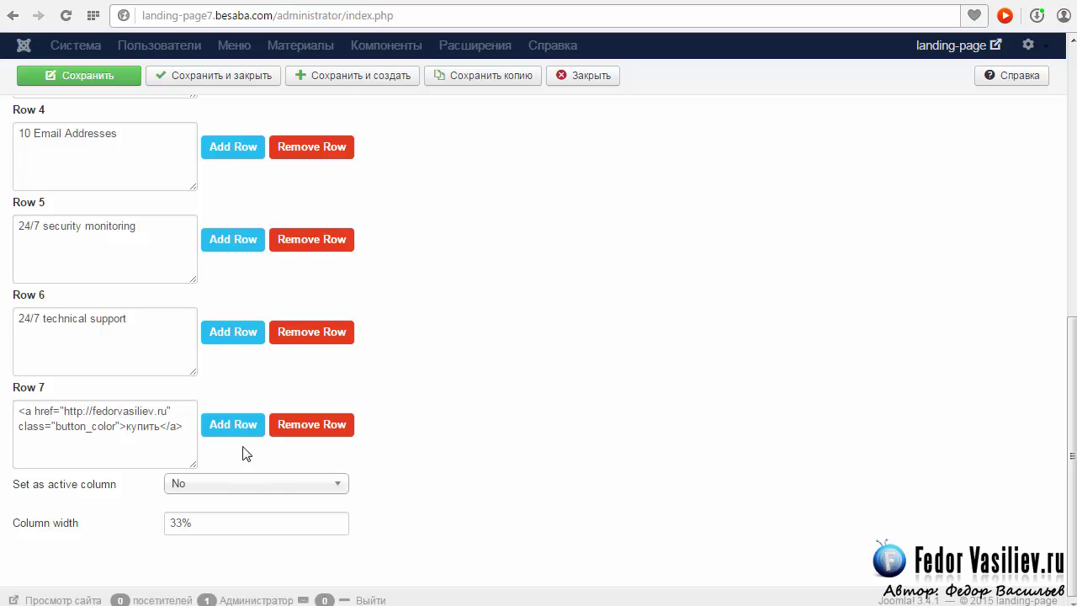
pyautogui.scroll(4, 136, 374)
pyautogui.scroll(2, 137, 374)
pyautogui.click(135, 403)
pyautogui.scroll(-3, 135, 403)
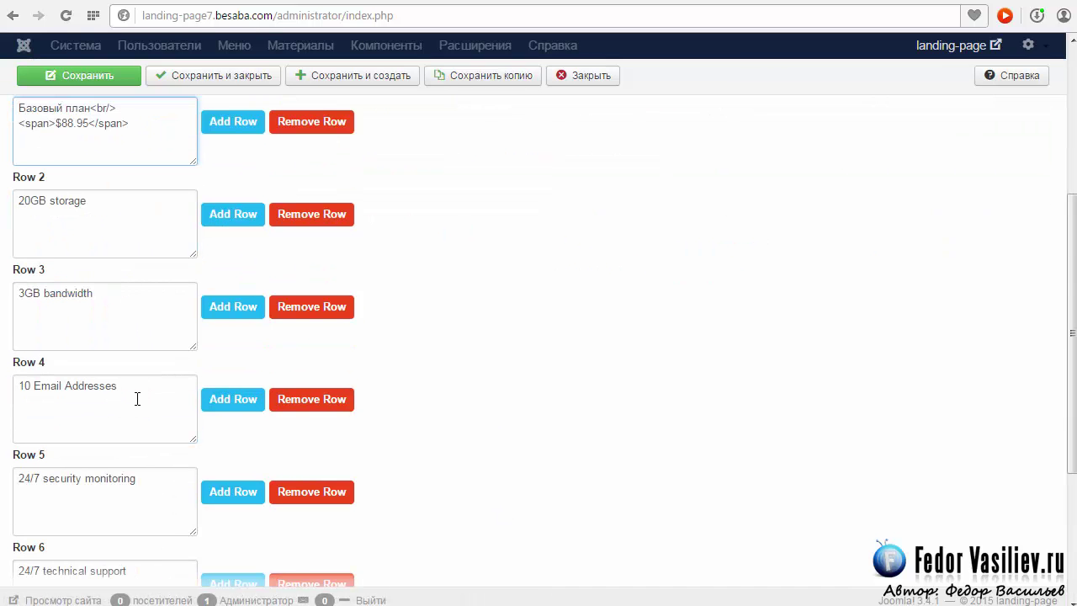
pyautogui.scroll(1, 120, 437)
pyautogui.scroll(-4, 228, 435)
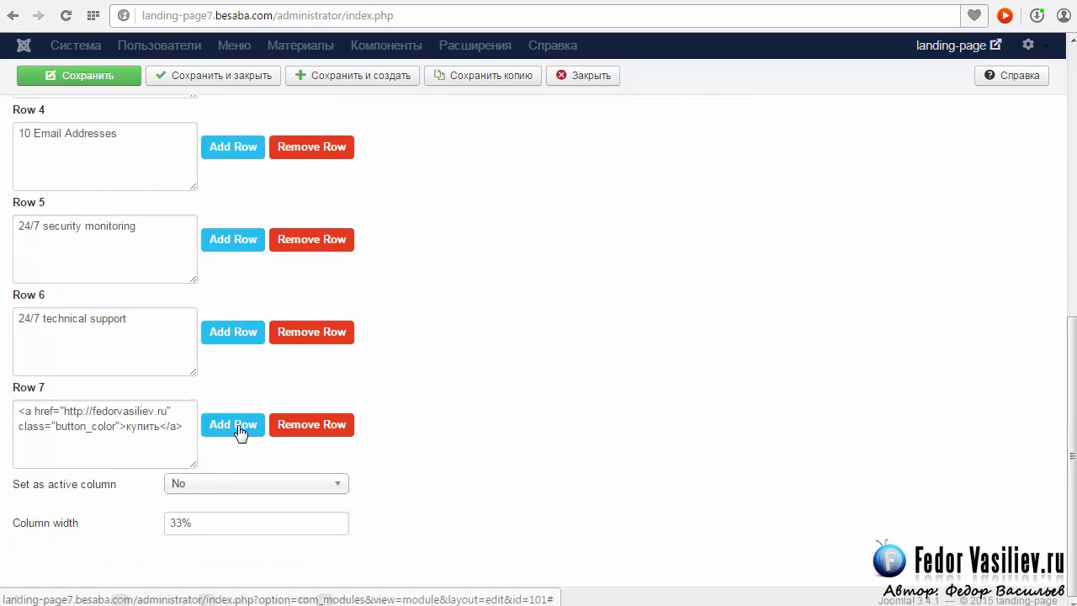
pyautogui.click(240, 432)
pyautogui.scroll(-10, 233, 430)
pyautogui.click(48, 414)
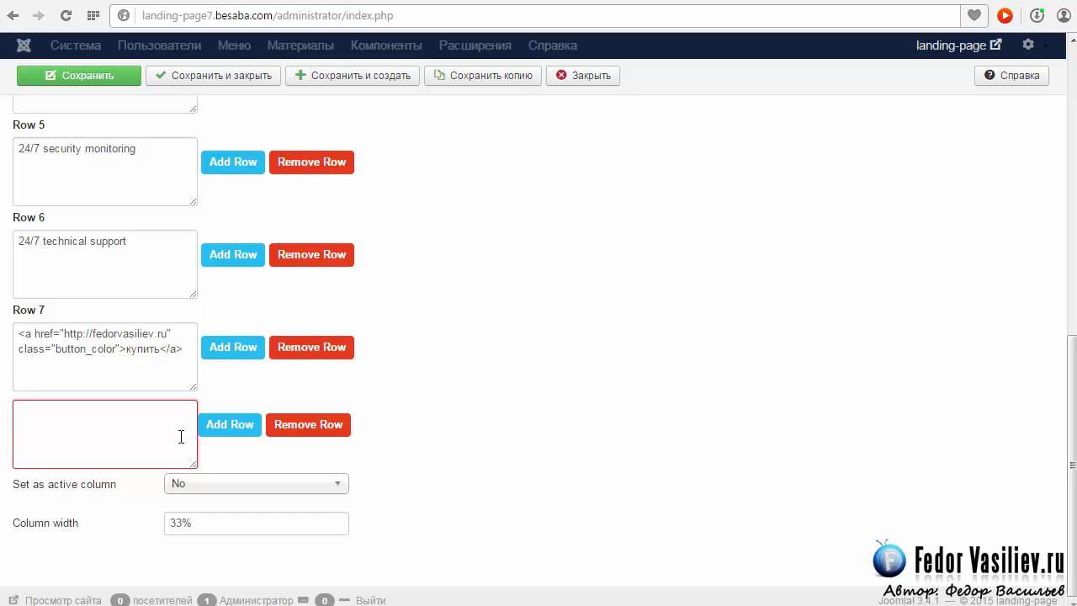
pyautogui.click(229, 430)
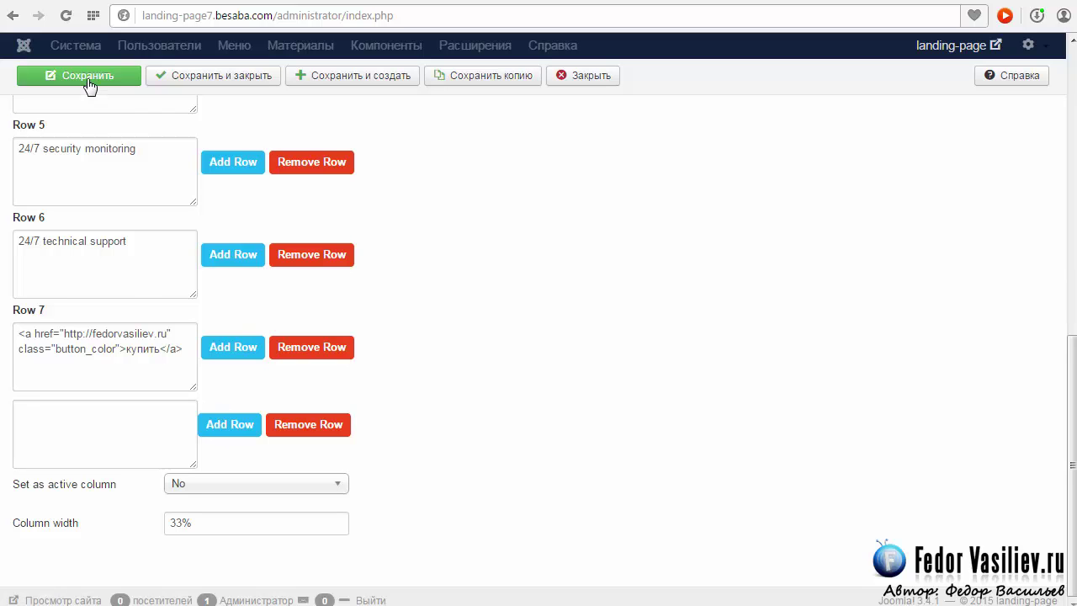
# - Compare the Тарифные планы module's Column 1 rows with the pricing plans shown on the landing page
pyautogui.scroll(8, 406, 429)
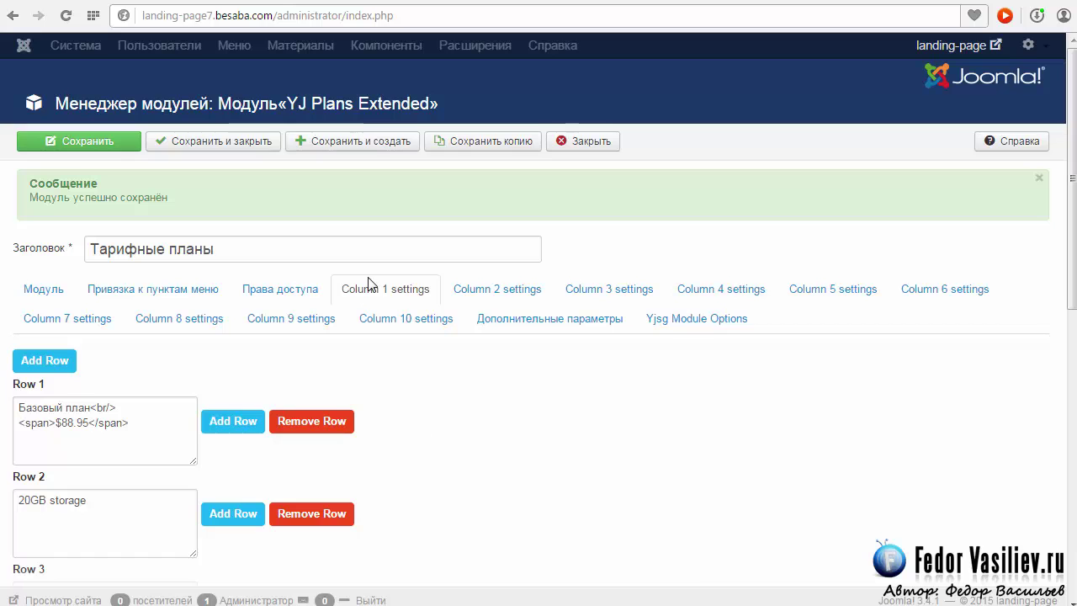
pyautogui.scroll(-2, 192, 425)
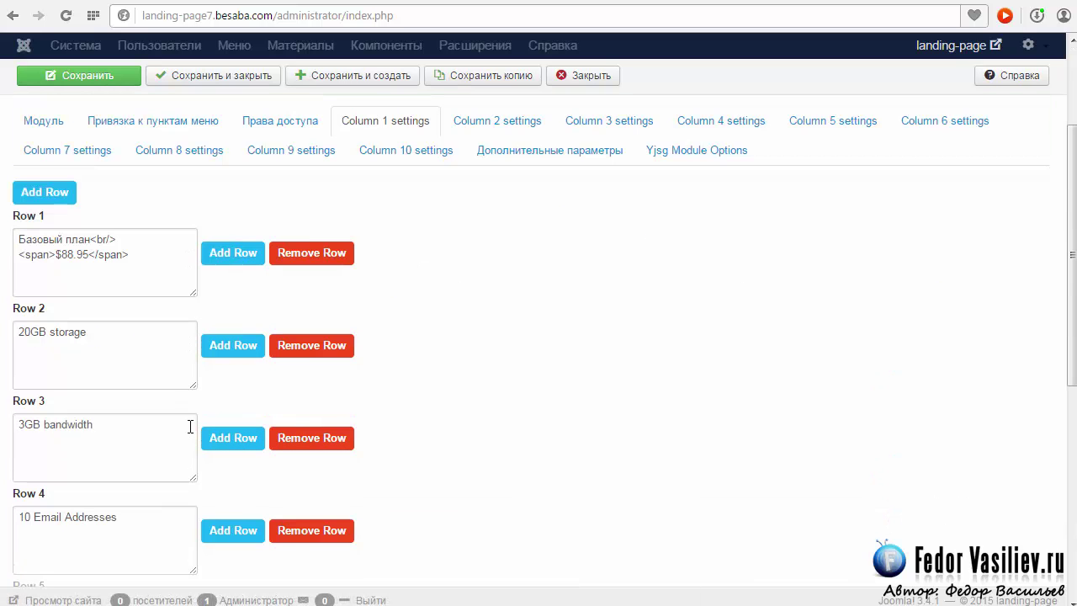
pyautogui.click(713, 1)
pyautogui.click(634, 1)
pyautogui.scroll(-2, 88, 278)
pyautogui.scroll(2, 136, 300)
pyautogui.hotkey('ctrl', 'a')
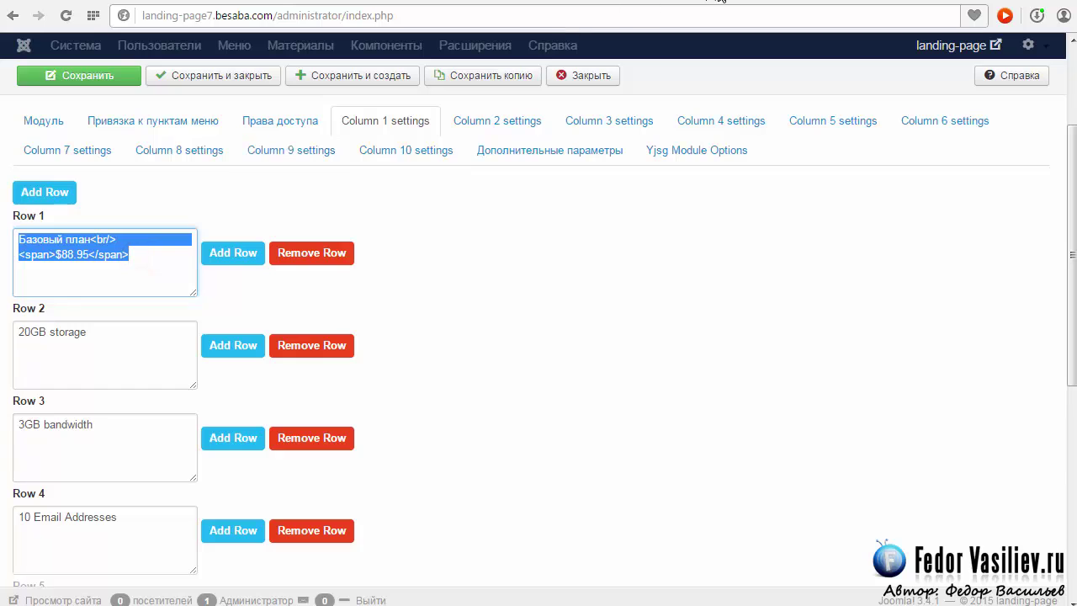
pyautogui.click(715, 2)
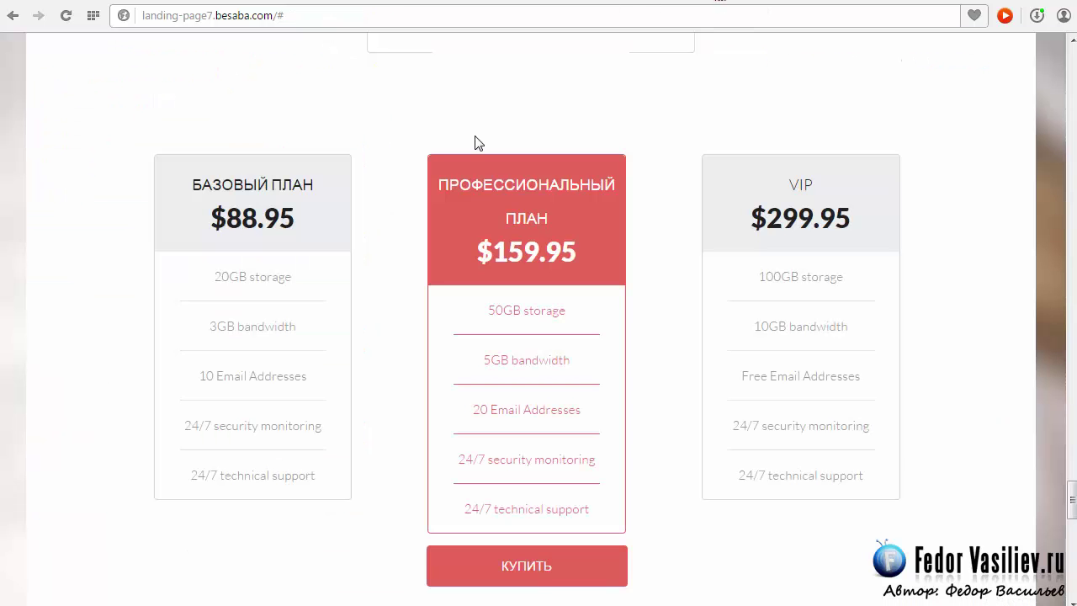
pyautogui.click(625, 1)
# - Copy the Базовый план $88.95 markup from the Тарифные планы module's Row 1 into Column 1, Row 1 of the test site's YJ Plans Extended module
pyautogui.click(63, 260)
pyautogui.click(135, 255)
pyautogui.hotkey('ctrl', 'a')
pyautogui.hotkey('ctrl', 'c')
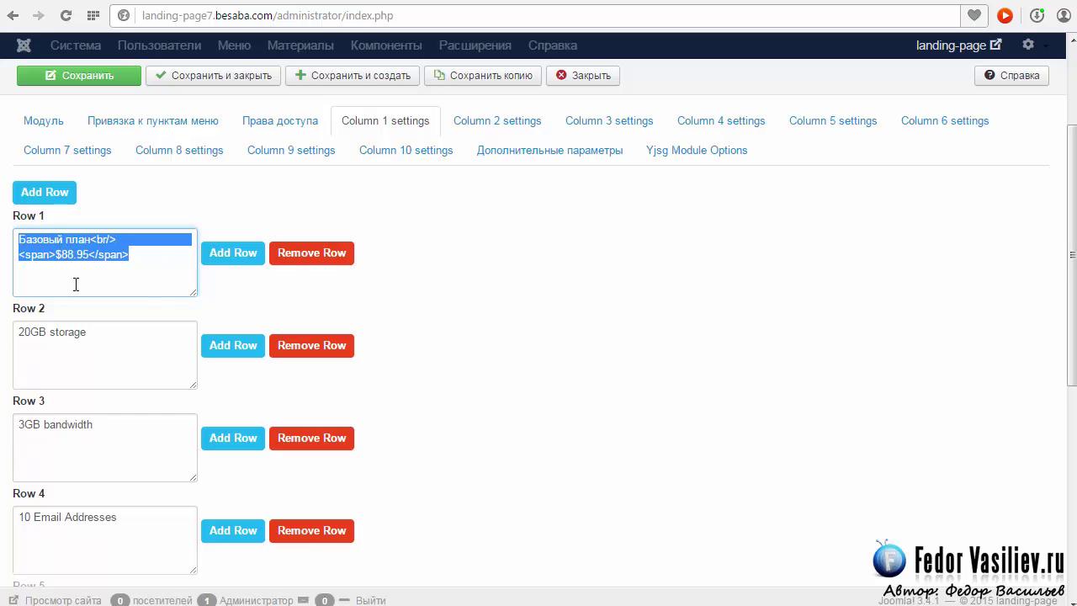
pyautogui.click(714, 1)
pyautogui.rightClick(100, 252)
pyautogui.click(144, 324)
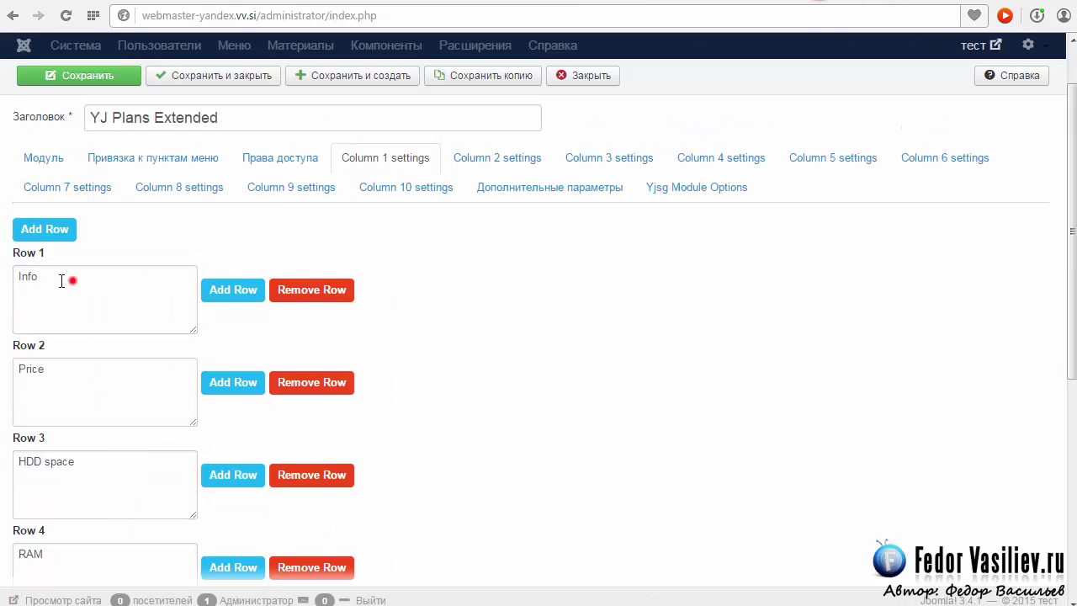
pyautogui.doubleClick(71, 278)
pyautogui.rightClick(48, 277)
pyautogui.click(82, 392)
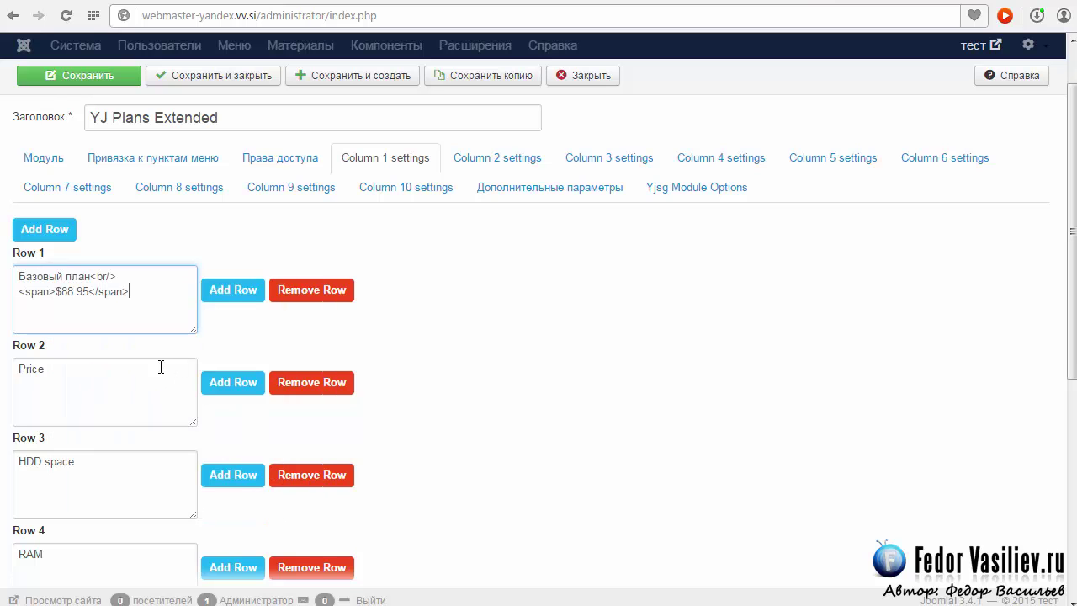
# - Check the Column width setting for Column 1 of the test site's YJ Plans Extended module
pyautogui.scroll(-5, 115, 370)
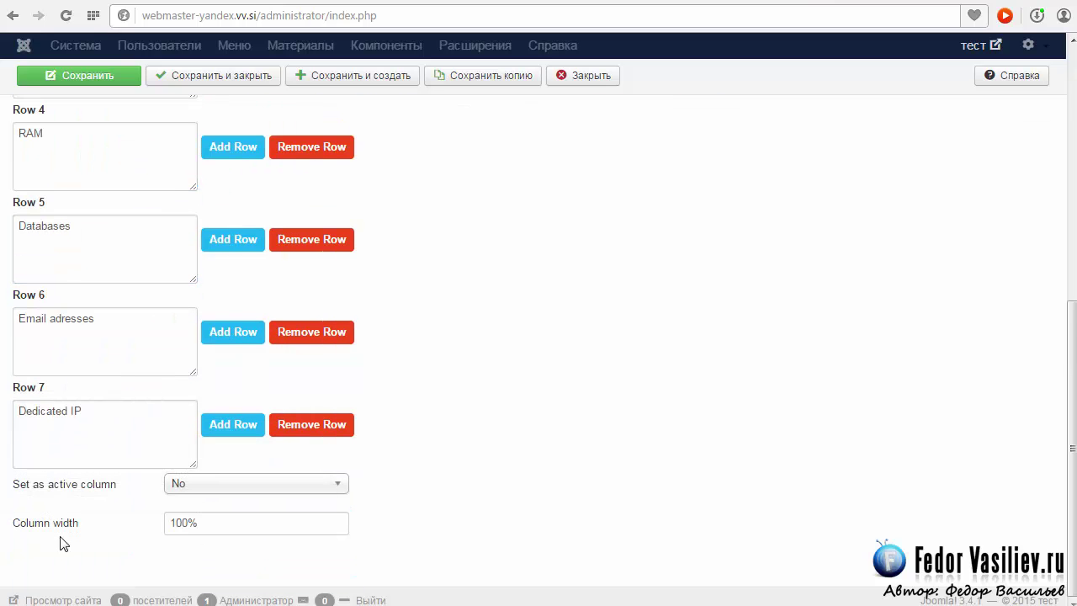
pyautogui.doubleClick(188, 523)
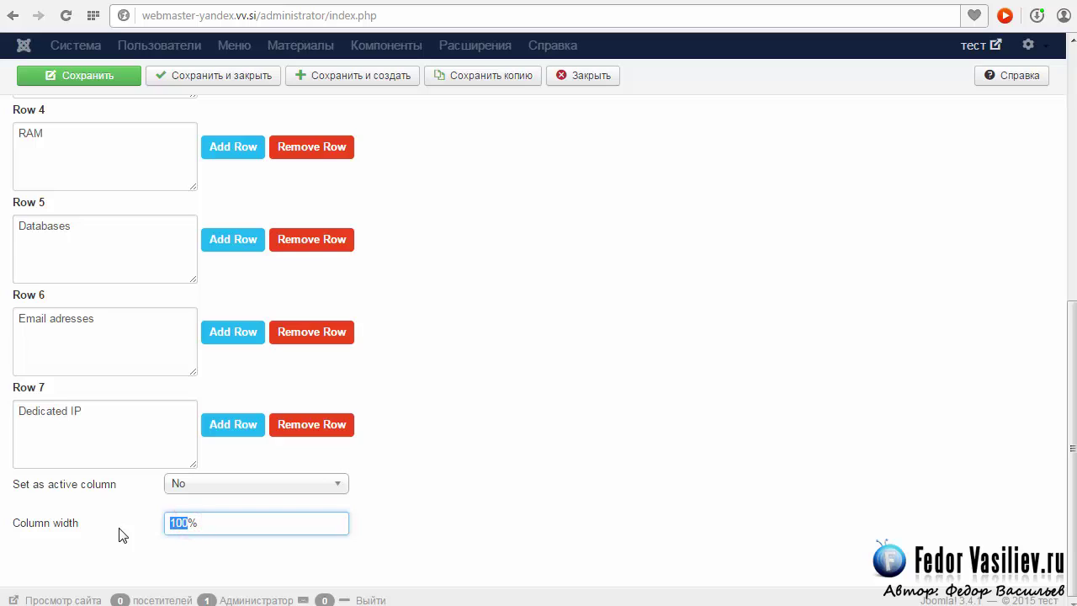
pyautogui.click(218, 524)
pyautogui.click(469, 482)
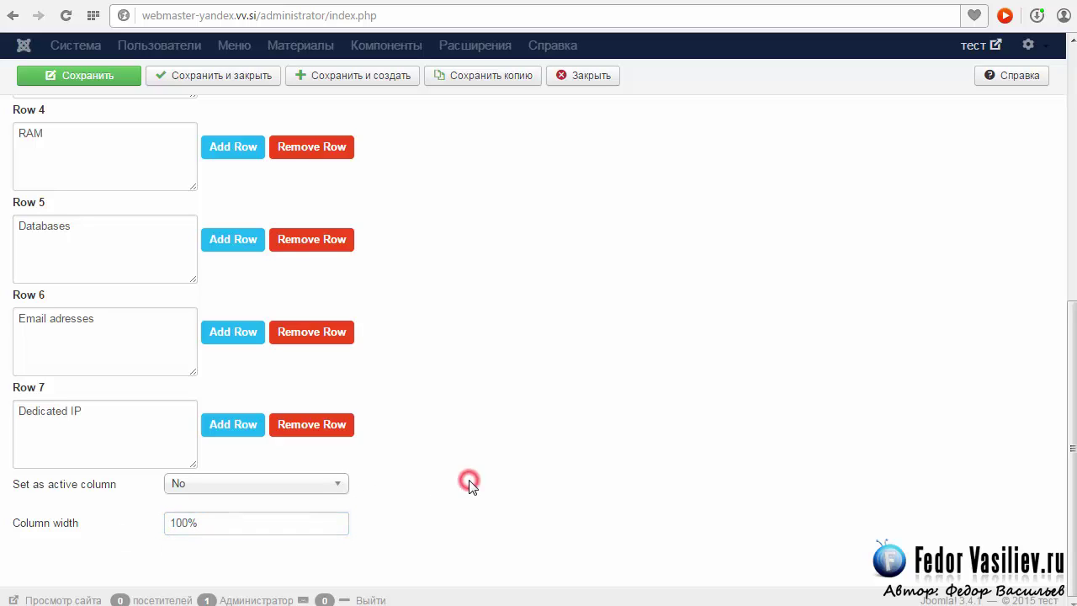
pyautogui.scroll(6, 404, 433)
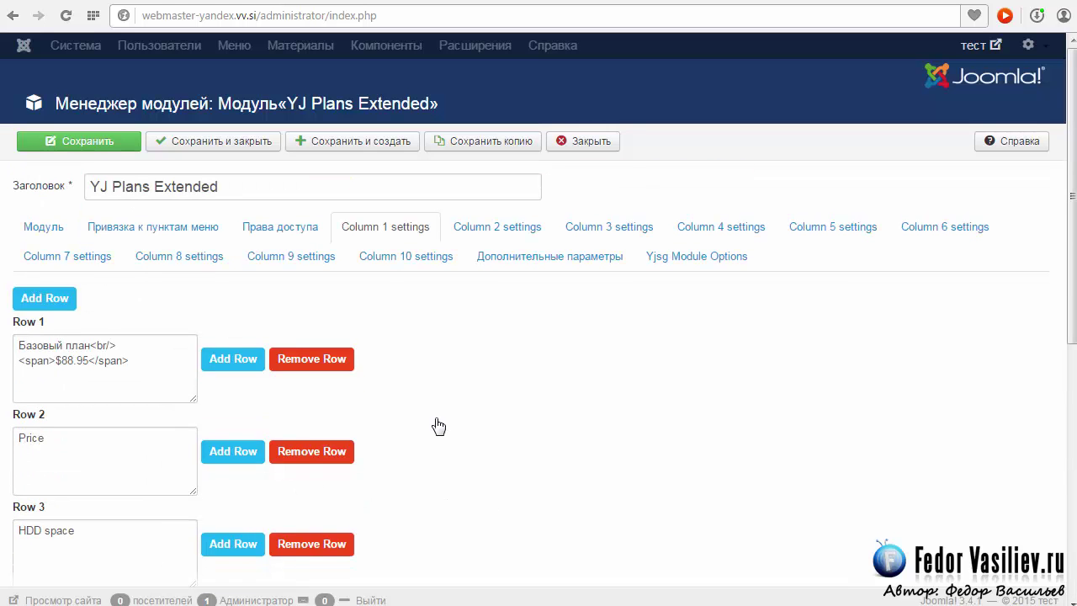
# - Save the YJ Plans Extended module and reload the test site's home page to check for the pricing block
pyautogui.click(87, 141)
pyautogui.hotkey('ctrl', 'Tab')
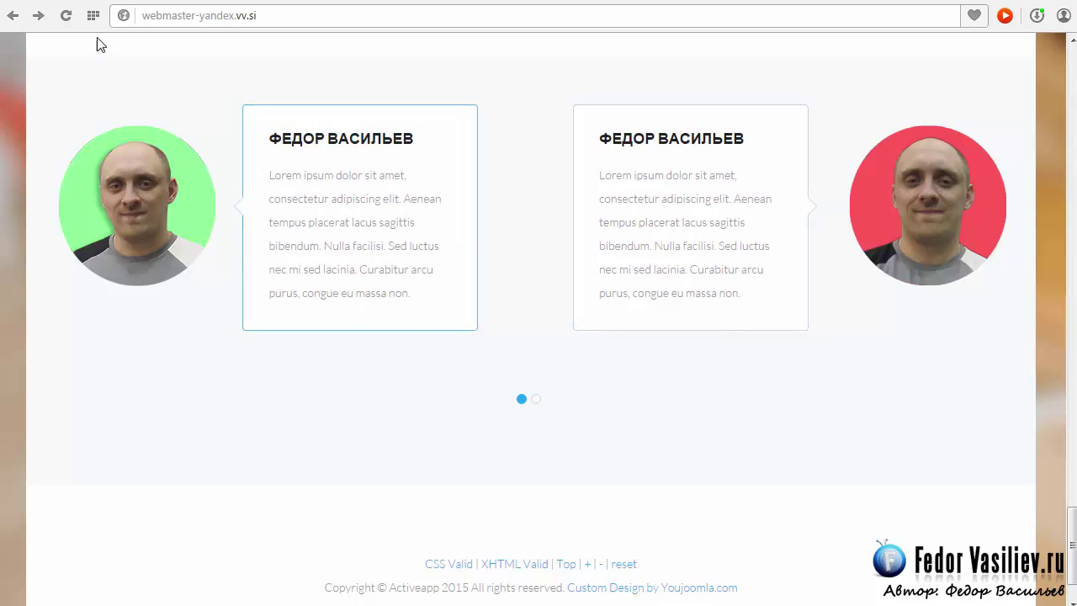
pyautogui.click(66, 15)
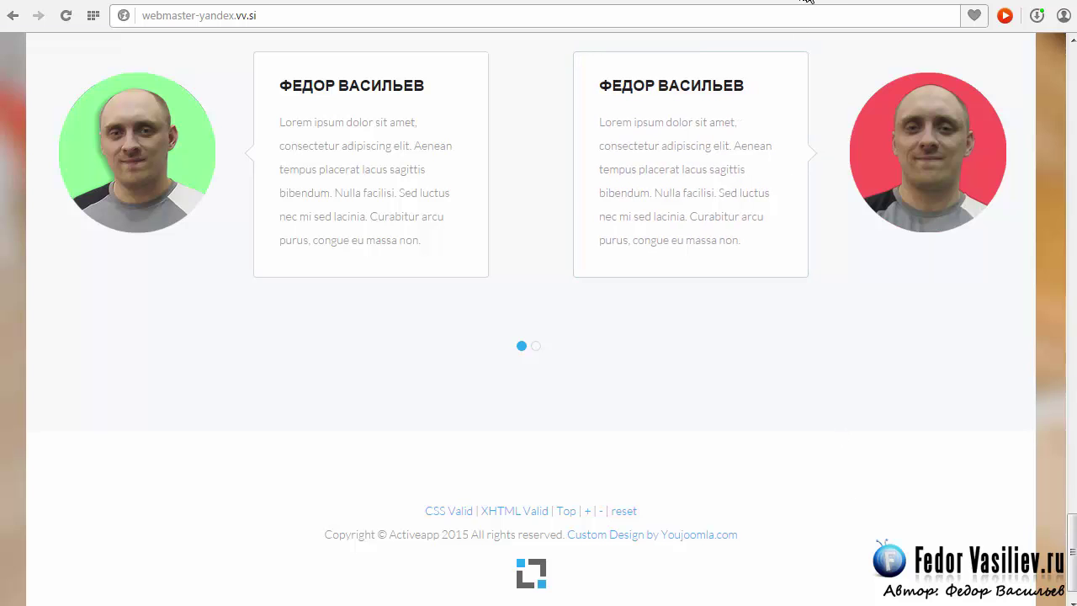
pyautogui.click(795, 4)
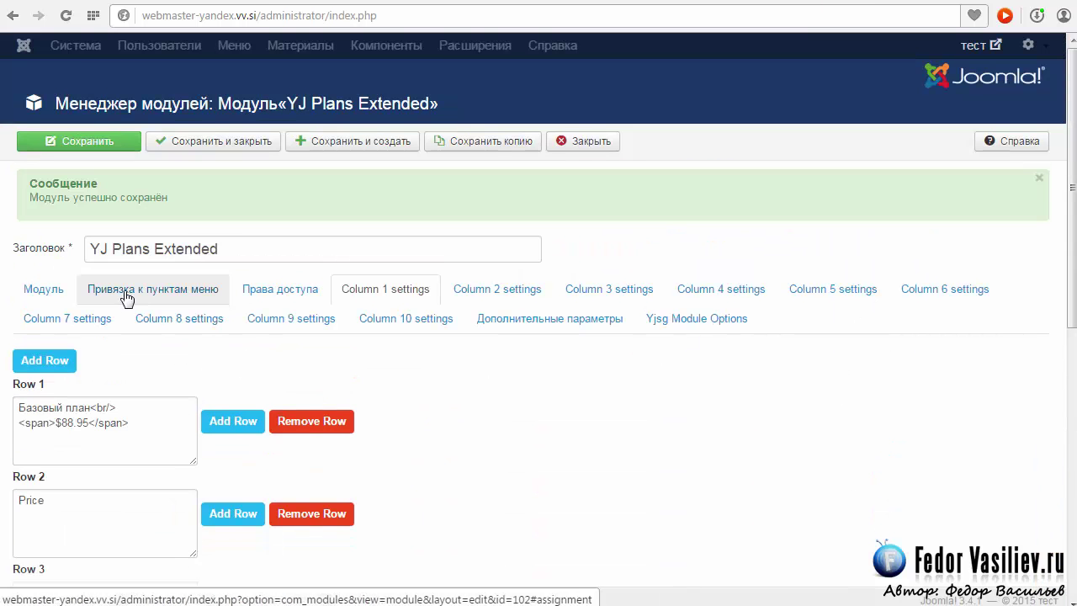
# - Assign the YJ Plans Extended module only to the Главная page, excluding группа1, вход, группа2 and Поиск, and save it
pyautogui.click(129, 295)
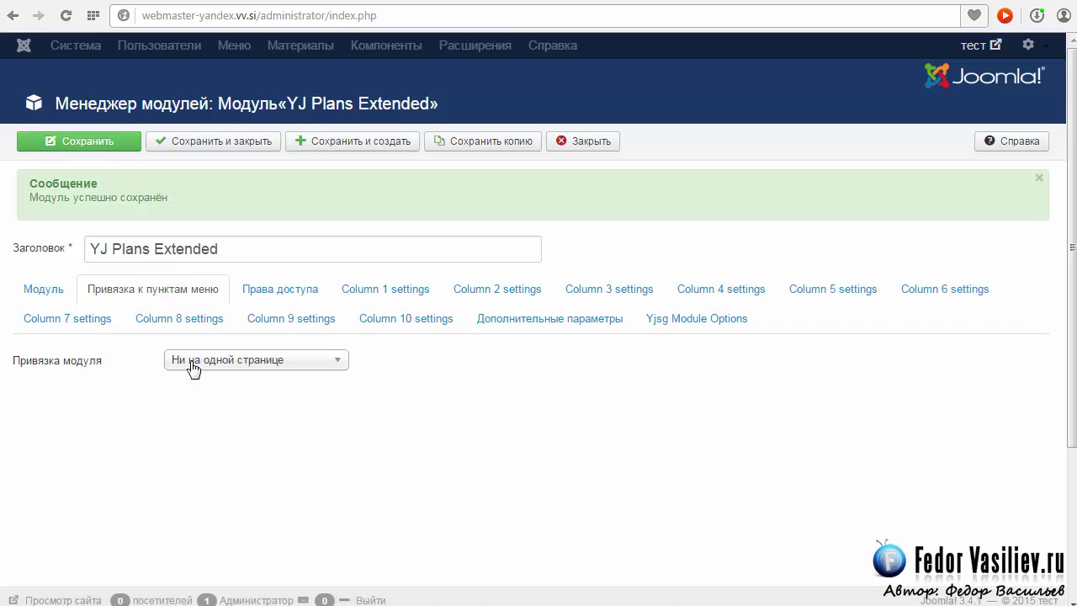
pyautogui.click(253, 367)
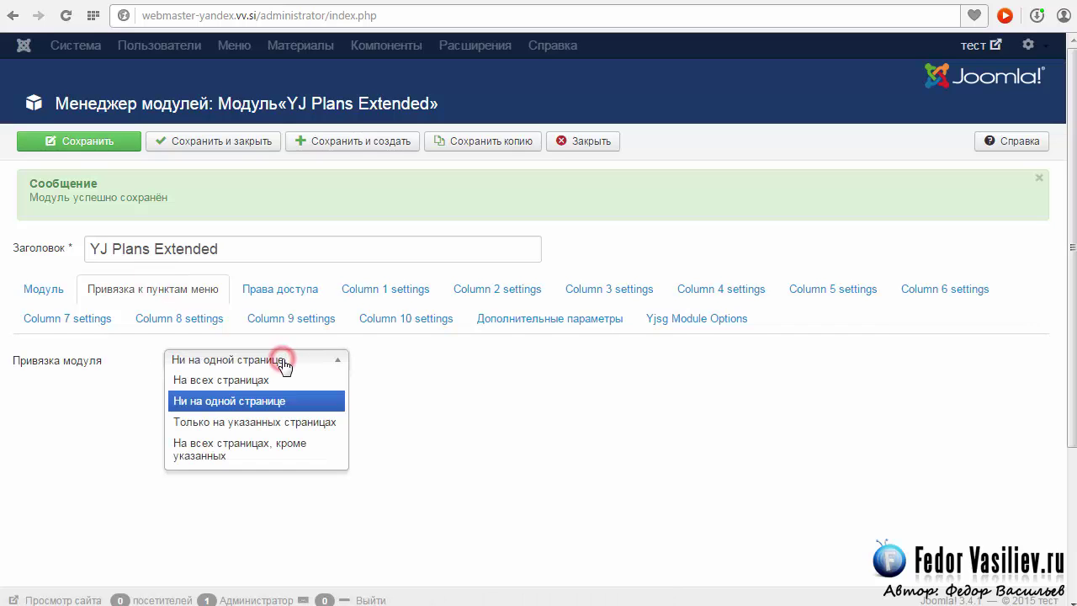
pyautogui.click(290, 425)
pyautogui.scroll(-2, 334, 353)
pyautogui.click(265, 321)
pyautogui.click(298, 342)
pyautogui.click(268, 366)
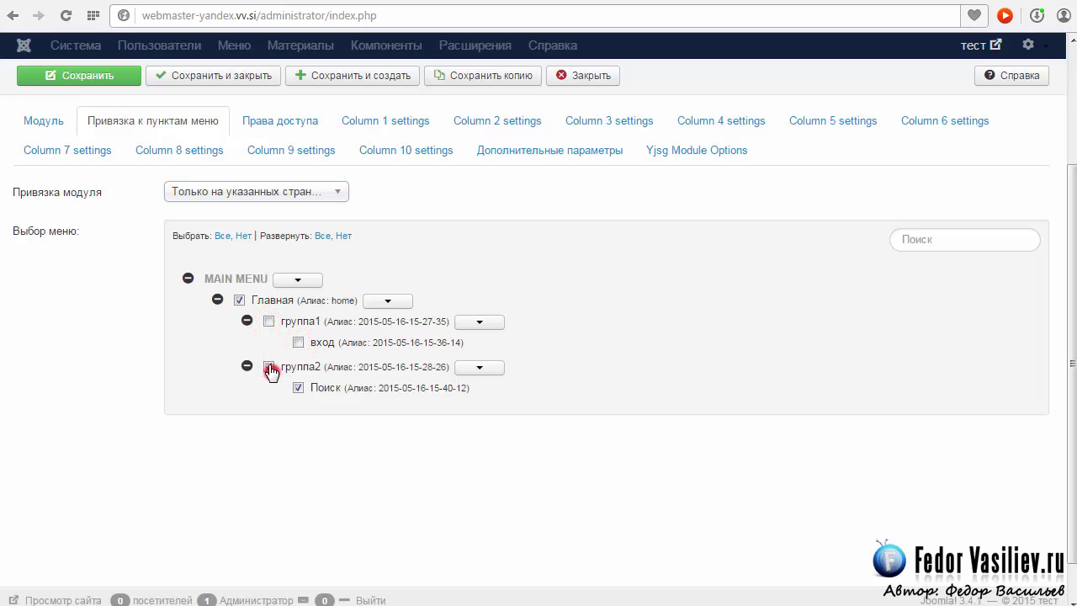
pyautogui.click(298, 387)
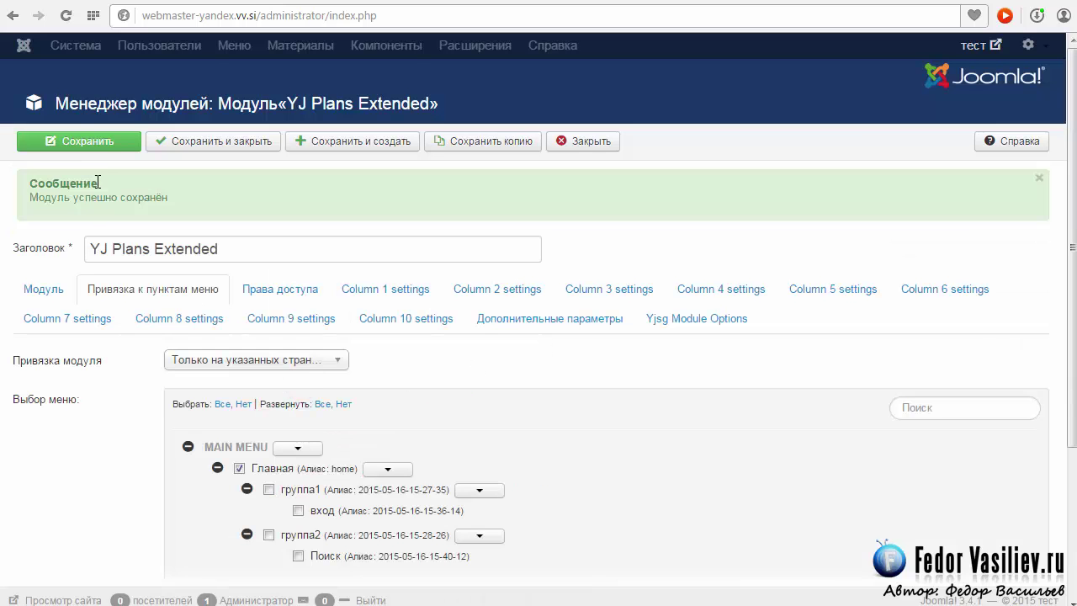
pyautogui.click(71, 145)
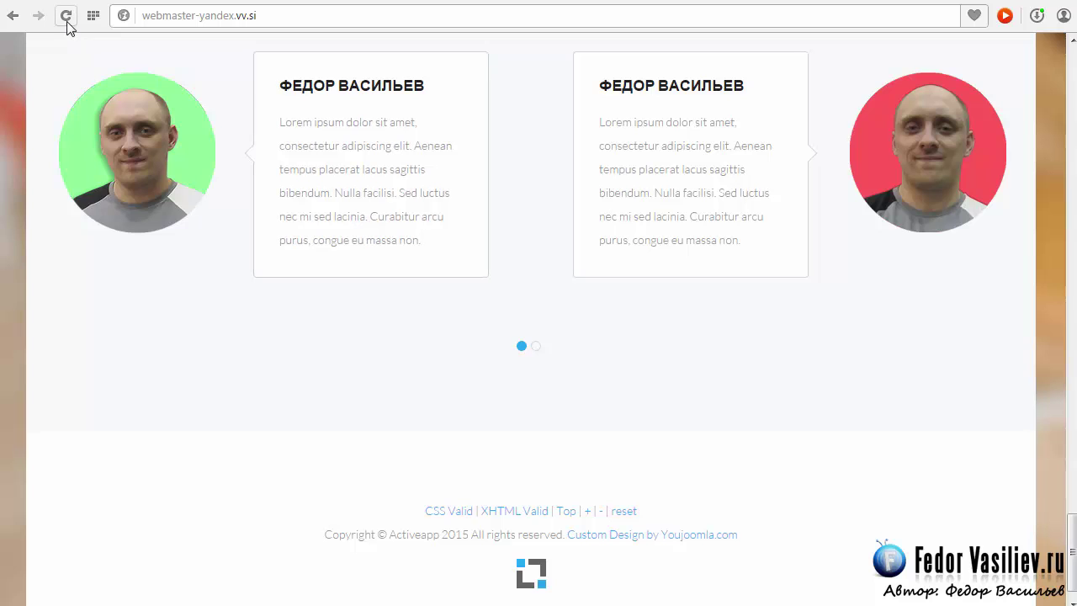
# - Reload the test site's home page and examine the rows of the Базовый план pricing column
pyautogui.click(67, 24)
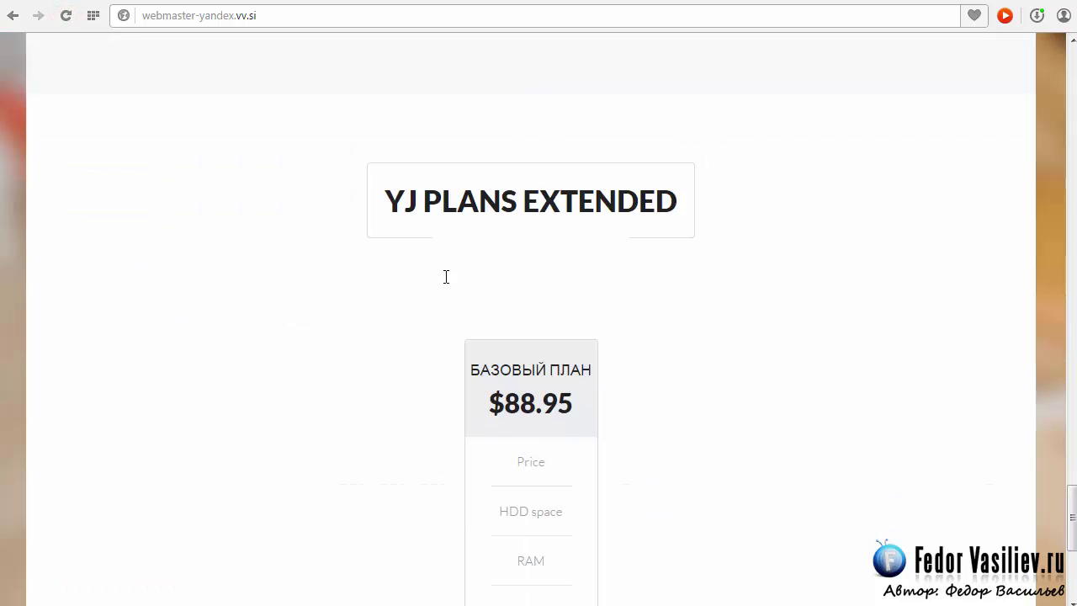
pyautogui.scroll(-2, 446, 277)
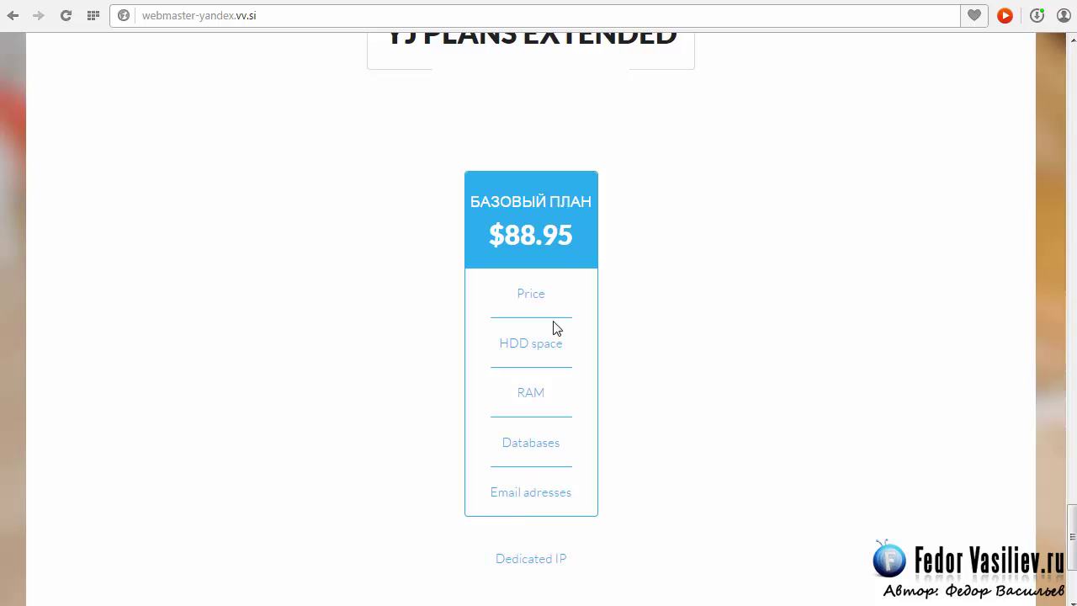
pyautogui.doubleClick(539, 293)
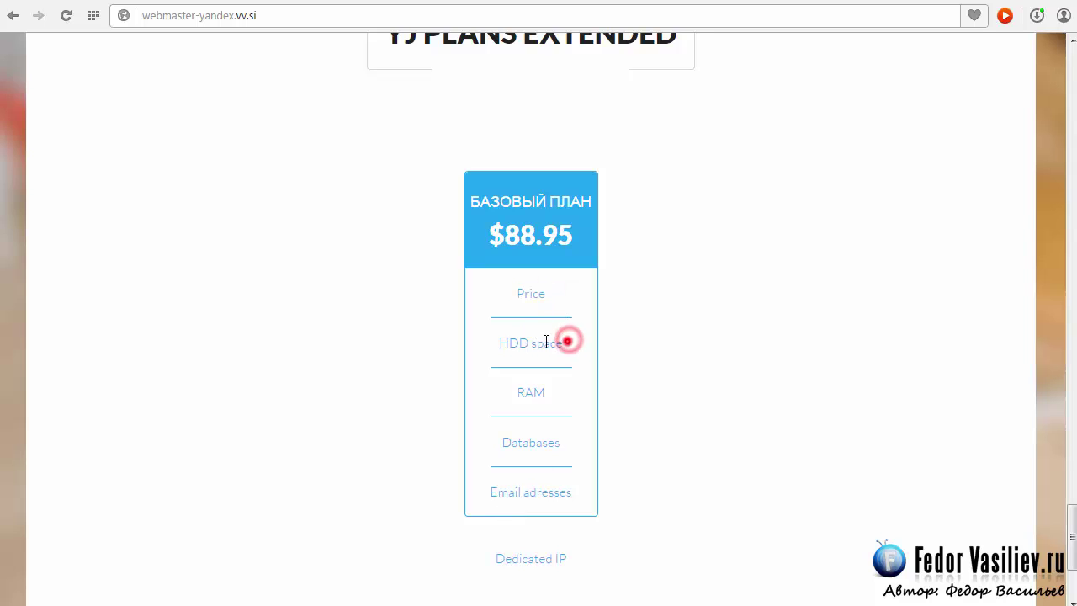
pyautogui.tripleClick(569, 340)
pyautogui.doubleClick(546, 389)
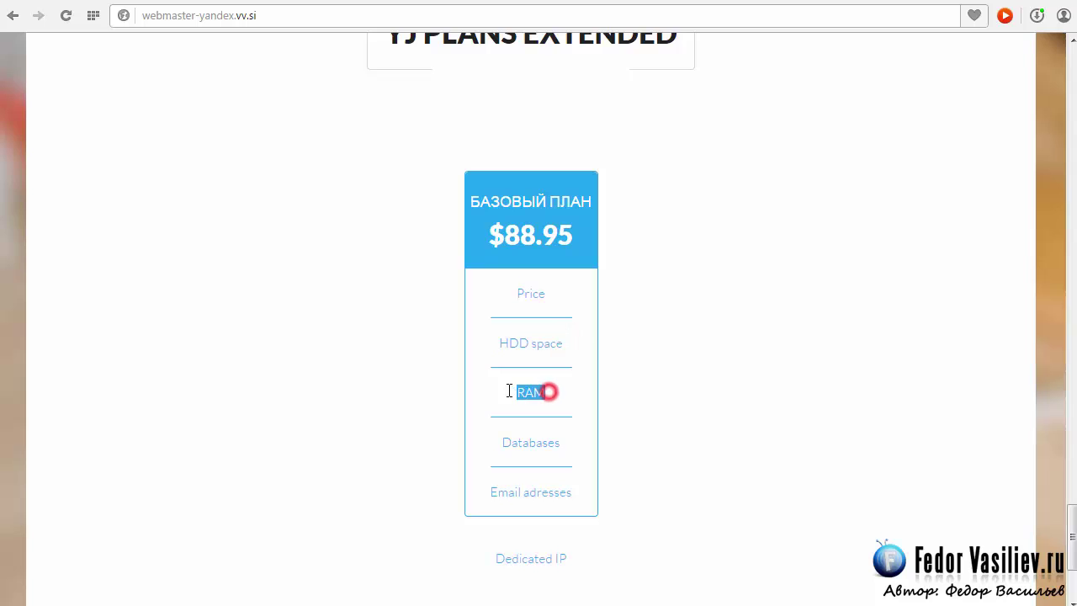
pyautogui.doubleClick(558, 443)
pyautogui.doubleClick(543, 293)
pyautogui.click(801, 3)
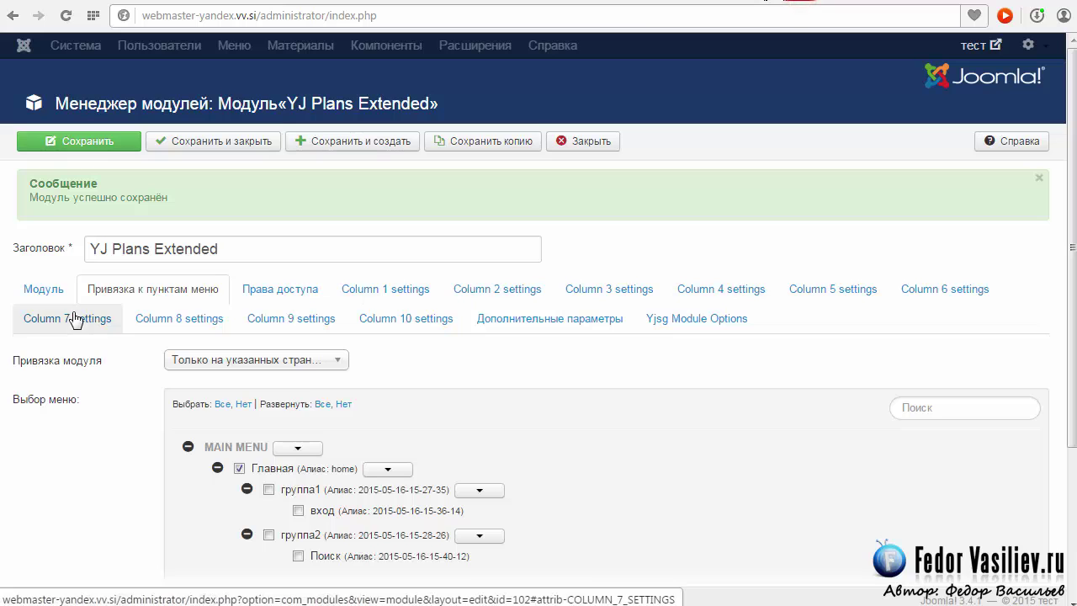
# - Review the Column 1 rows of the YJ Plans Extended module against the rows displayed on the site
pyautogui.click(44, 287)
pyautogui.click(370, 290)
pyautogui.scroll(-3, 212, 300)
pyautogui.moveTo(84, 257); pyautogui.dragTo(31, 237)
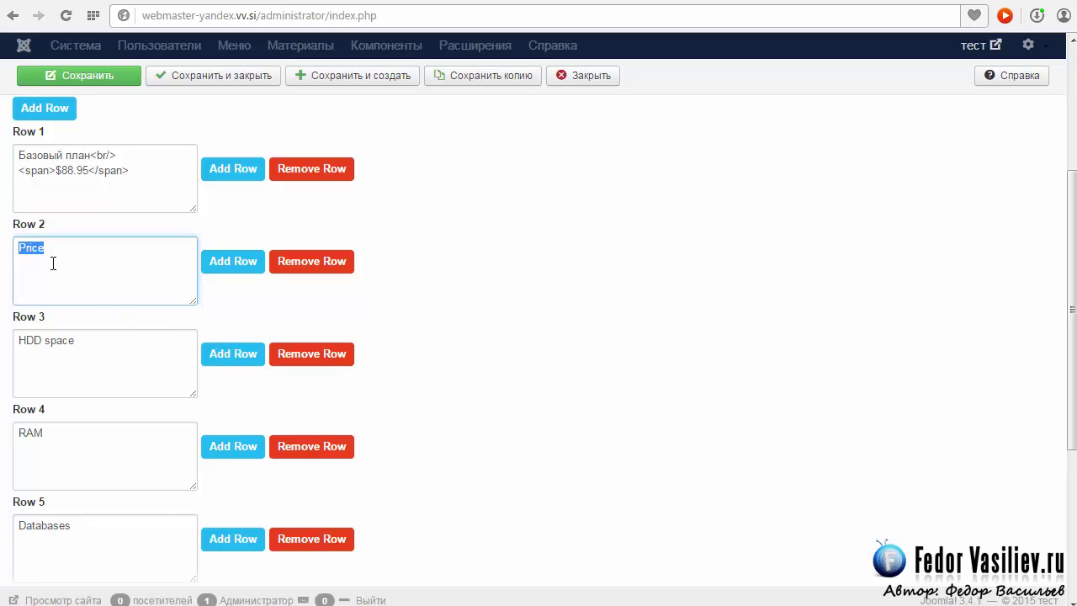
pyautogui.scroll(-4, 305, 313)
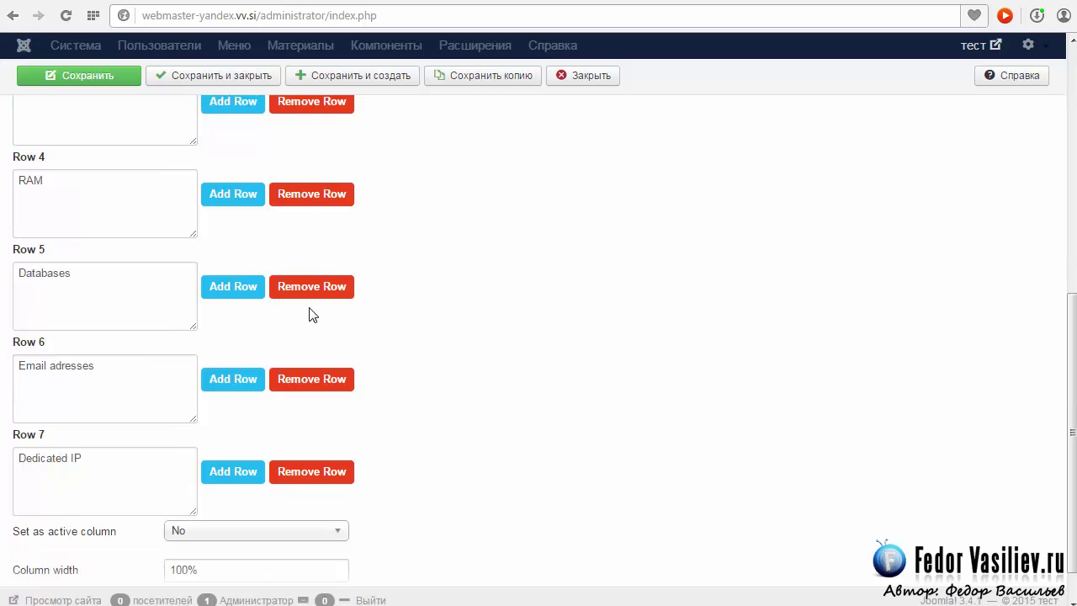
pyautogui.scroll(6, 310, 312)
pyautogui.hotkey('alt', 'Tab')
pyautogui.hotkey('alt', 'Tab')
# - Keep Column 2 of the YJ Plans Extended module as the active column and set its width to 33%
pyautogui.click(474, 238)
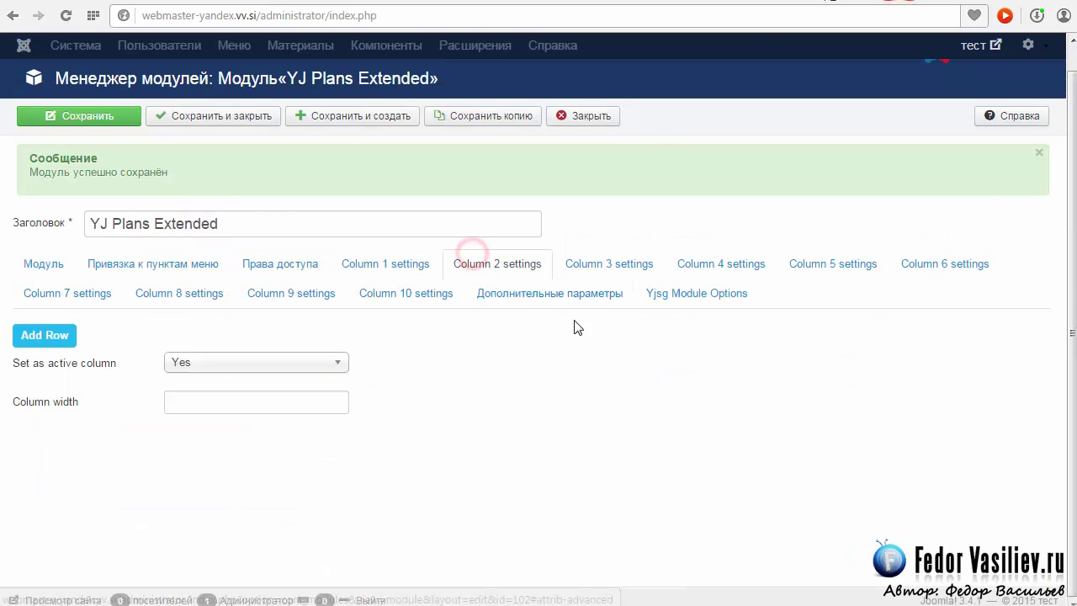
pyautogui.click(305, 369)
pyautogui.click(303, 364)
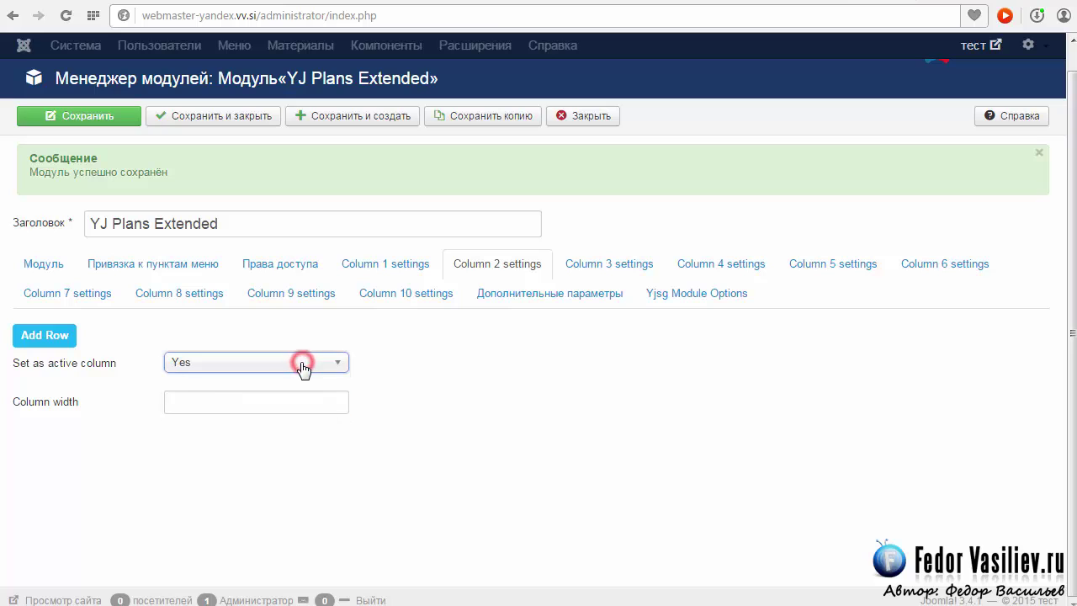
pyautogui.click(209, 398)
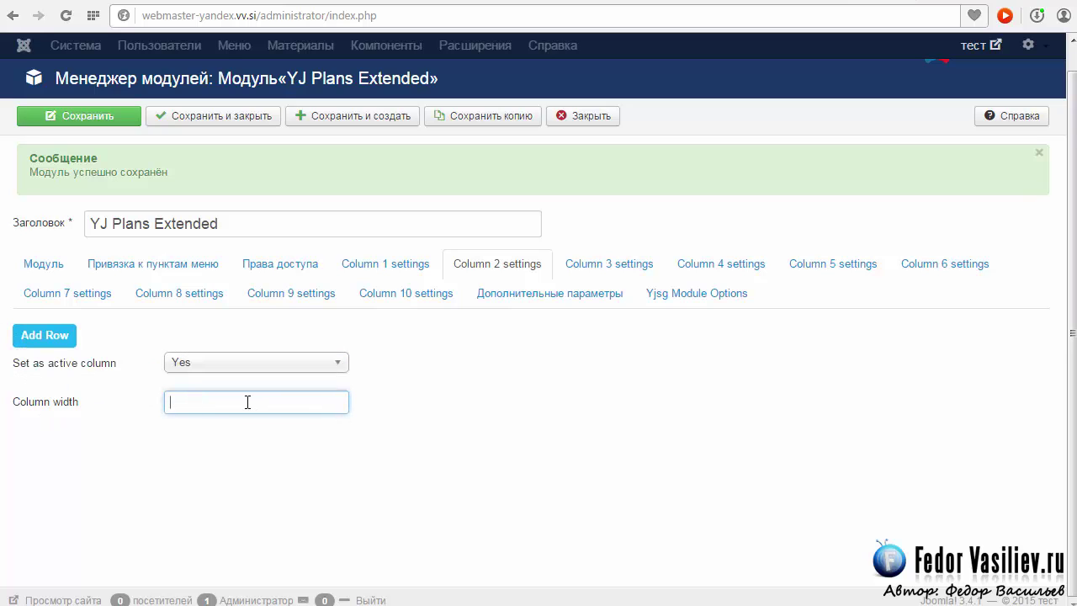
pyautogui.write('33%')
pyautogui.click(200, 417)
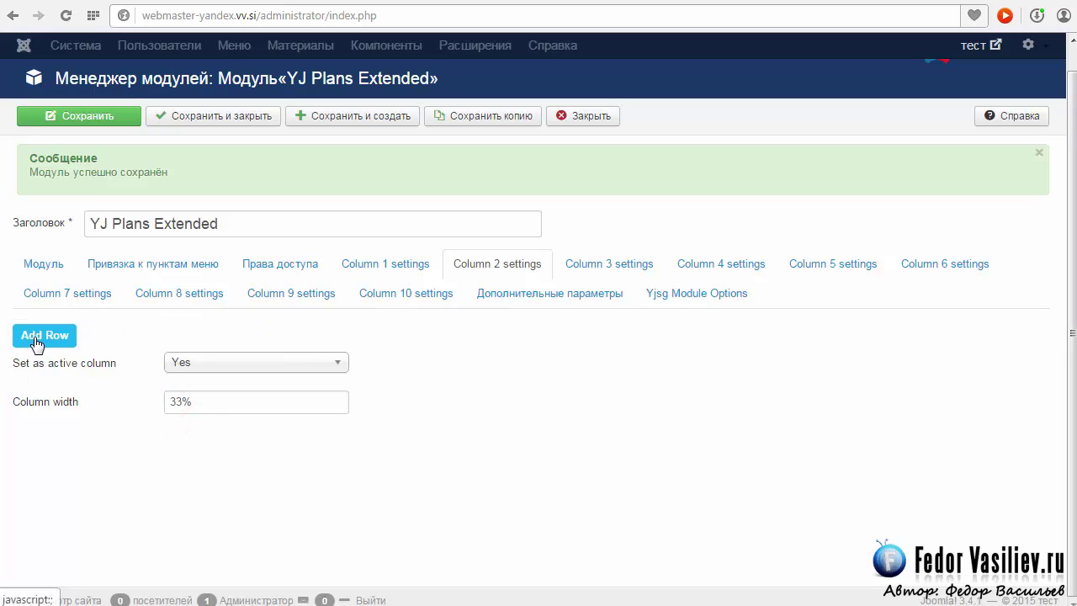
# - Add a first row with the text "тест" to Column 2 and save the module
pyautogui.click(38, 339)
pyautogui.click(65, 365)
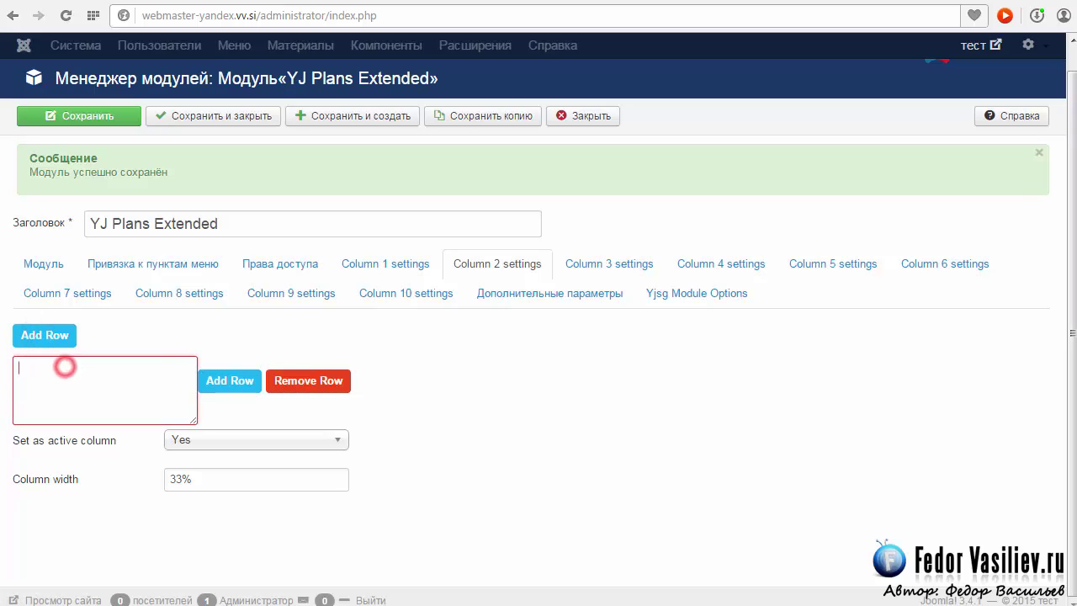
pyautogui.click(220, 392)
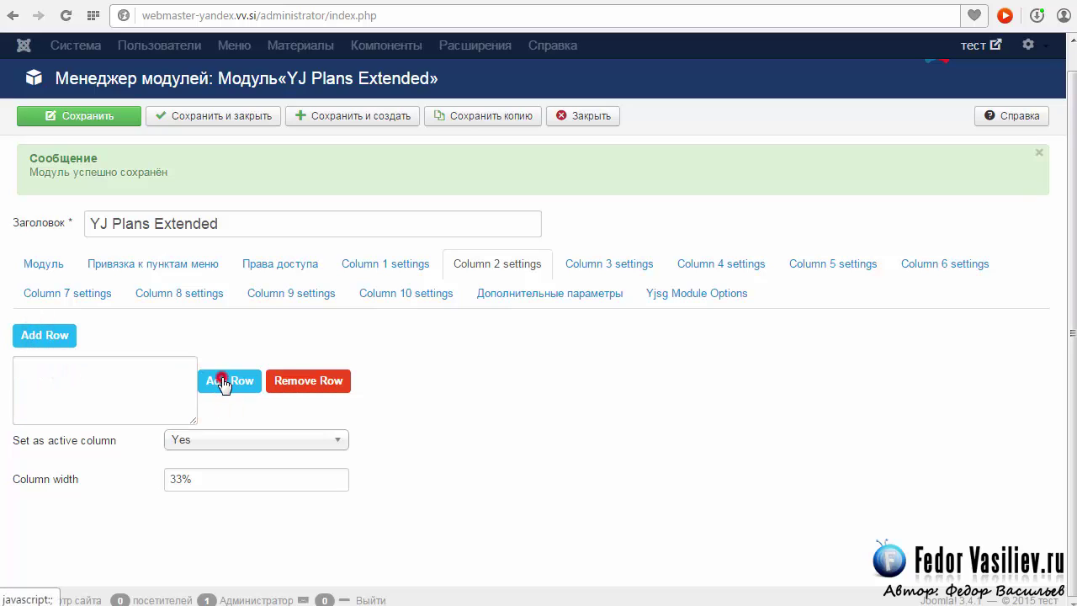
pyautogui.click(98, 382)
pyautogui.write('n')
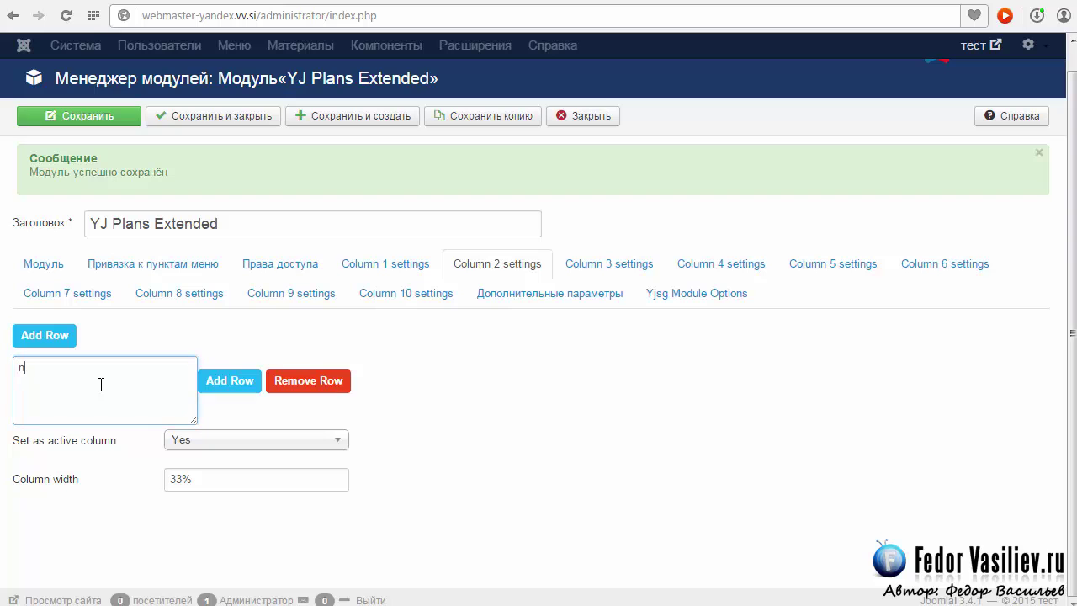
pyautogui.click(86, 116)
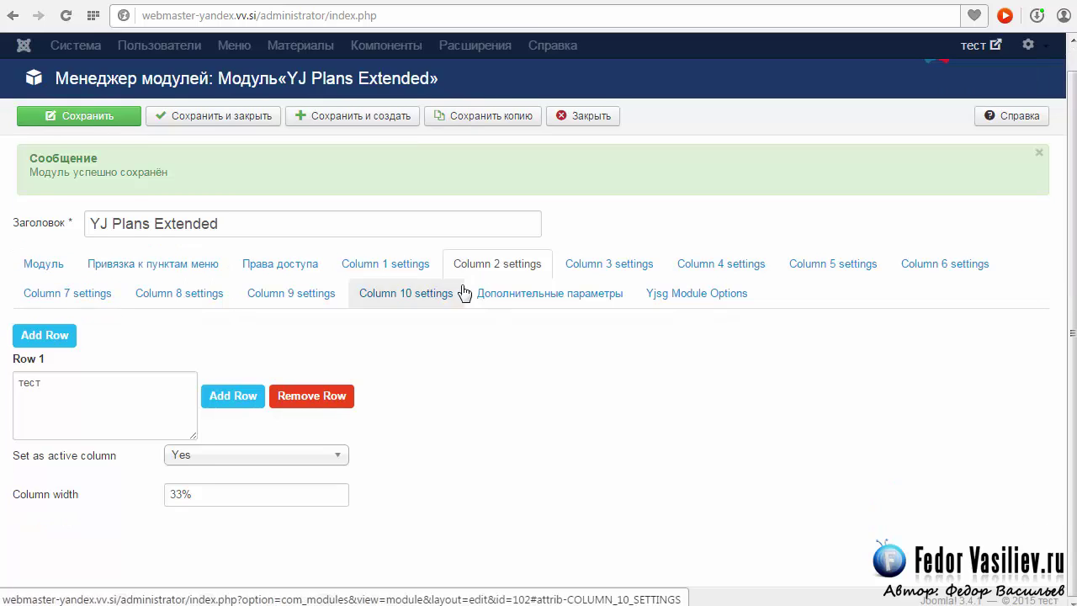
# - Add a second row with the text "аваав" below Row 1 in Column 2 and save the module
pyautogui.click(232, 395)
pyautogui.scroll(-1, 128, 438)
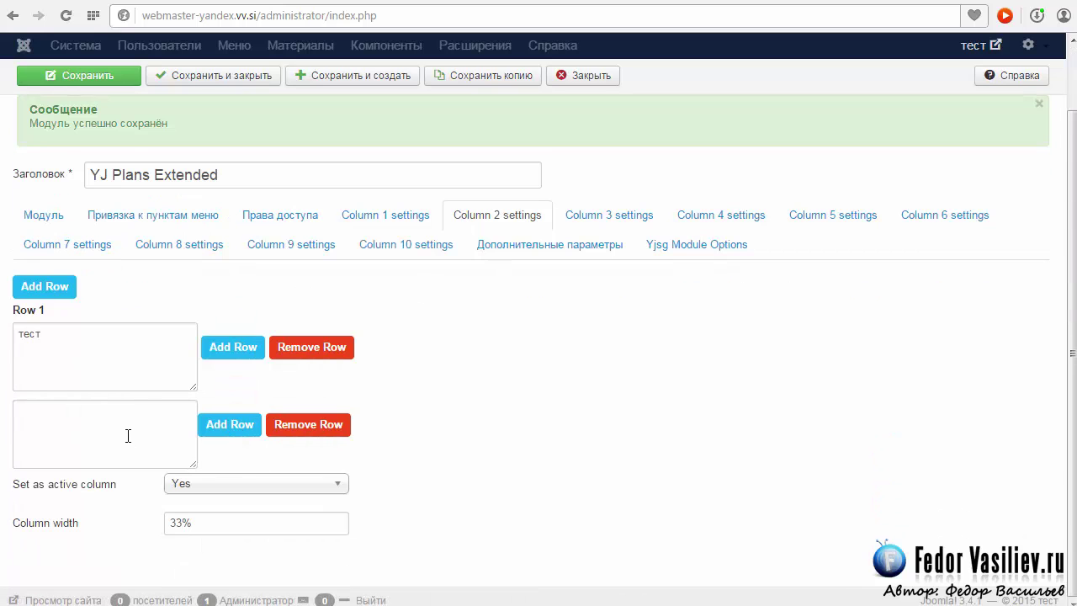
pyautogui.click(132, 435)
pyautogui.write('аваав')
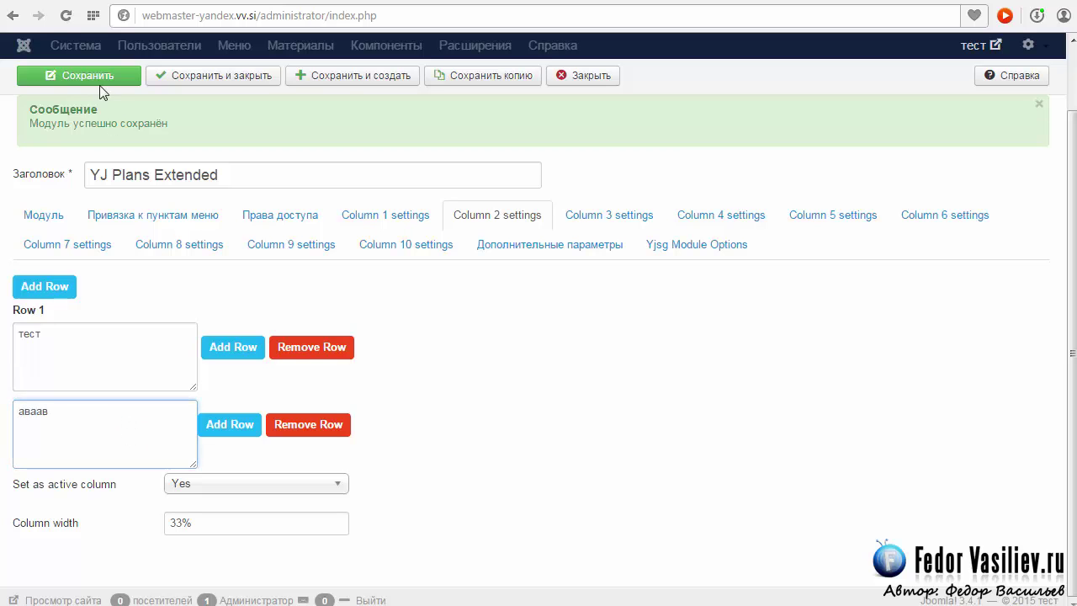
pyautogui.click(100, 82)
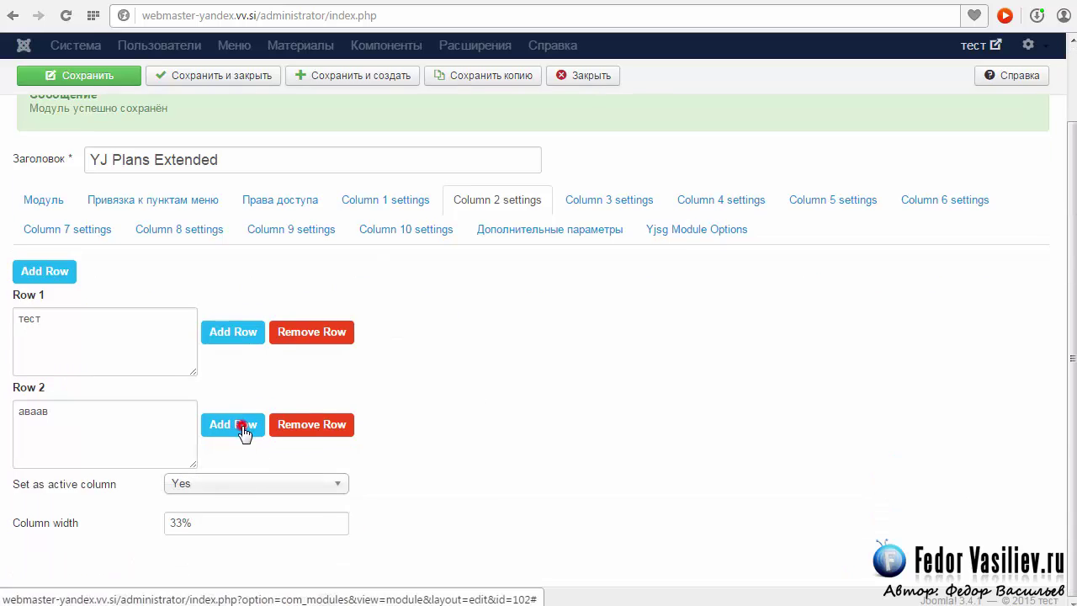
# - Add an empty row after Row 2 in the Column 2 settings
pyautogui.click(243, 425)
pyautogui.scroll(-2, 437, 383)
pyautogui.click(132, 430)
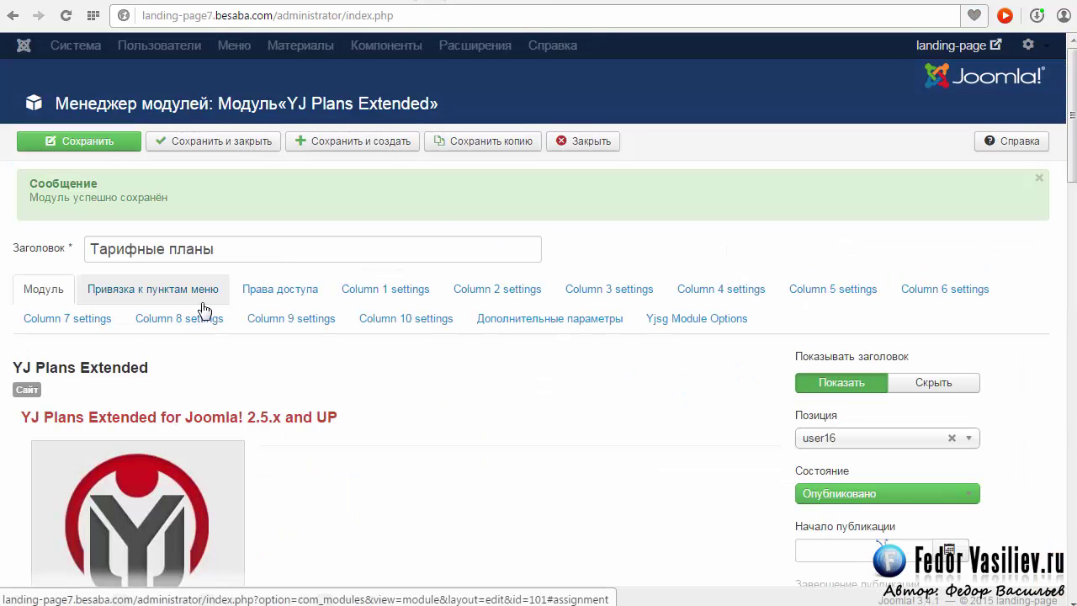
# - Examine the купить button link markup in Row 7 of Column 1 in the landing-page site's Тарифные планы module
pyautogui.click(358, 293)
pyautogui.scroll(-7, 357, 296)
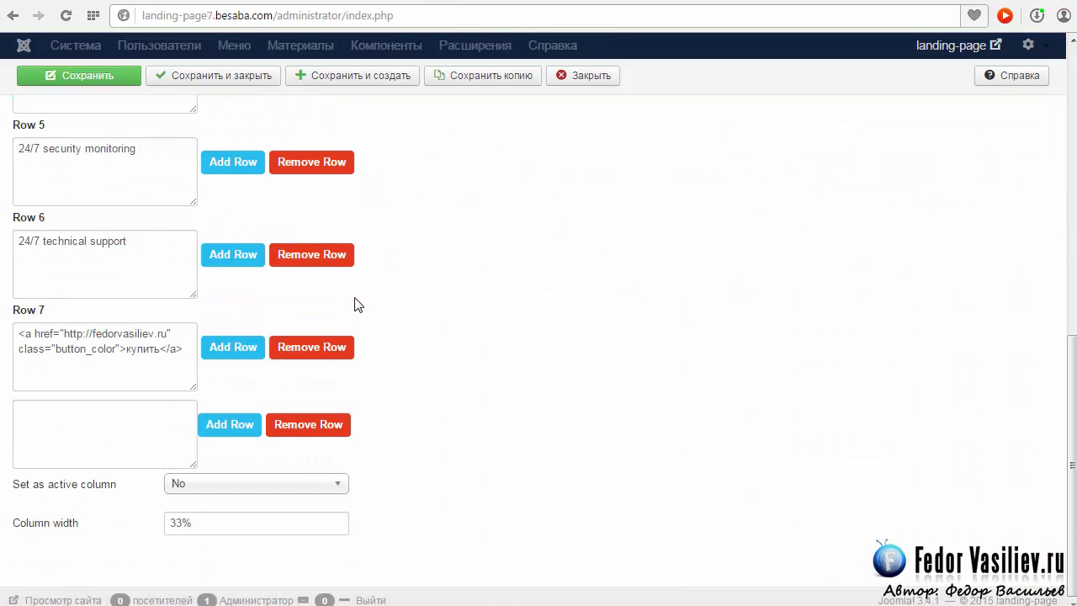
pyautogui.moveTo(186, 348); pyautogui.dragTo(14, 336)
pyautogui.click(103, 349)
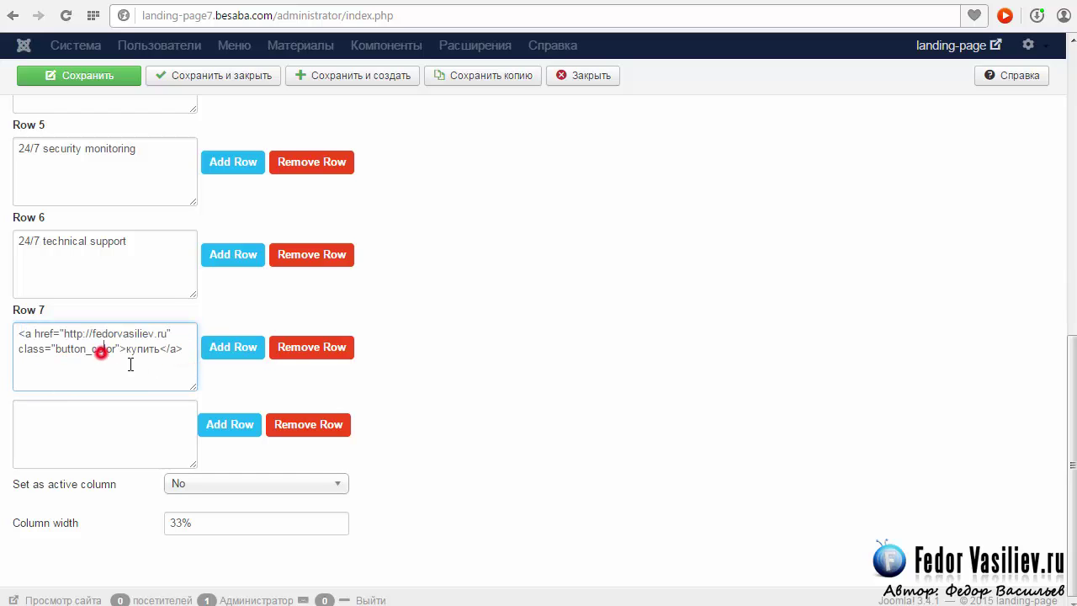
pyautogui.click(127, 351)
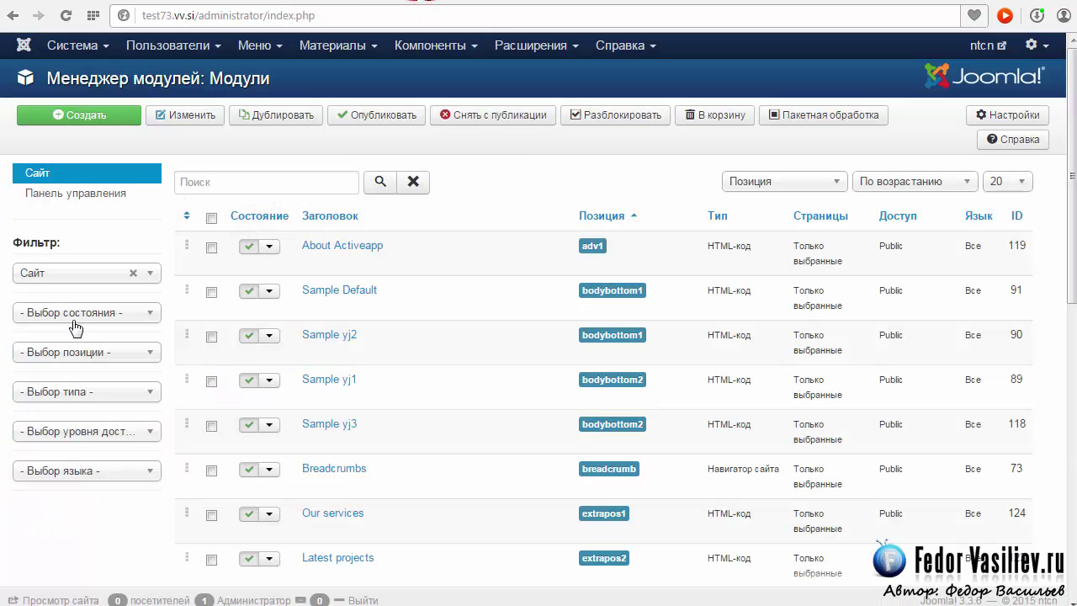
# - Filter the test73 site's modules by position and open the Pricing table module
pyautogui.click(86, 354)
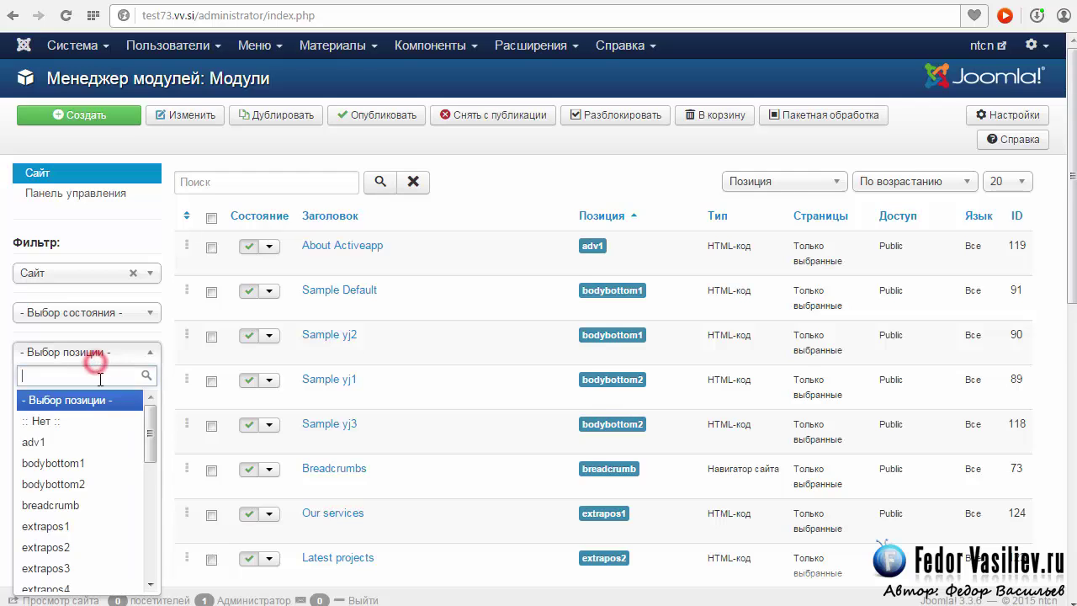
pyautogui.scroll(-5, 86, 361)
pyautogui.click(73, 357)
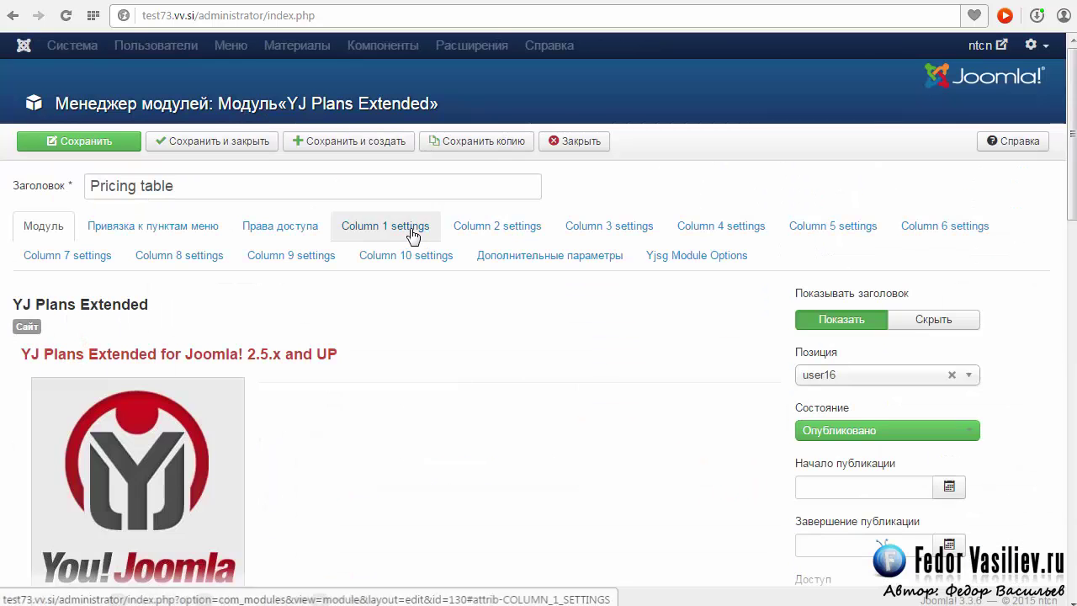
# - Review the Pricing table module's Column 1 rows and select the Order now button markup in Row 7
pyautogui.click(409, 226)
pyautogui.scroll(-3, 432, 410)
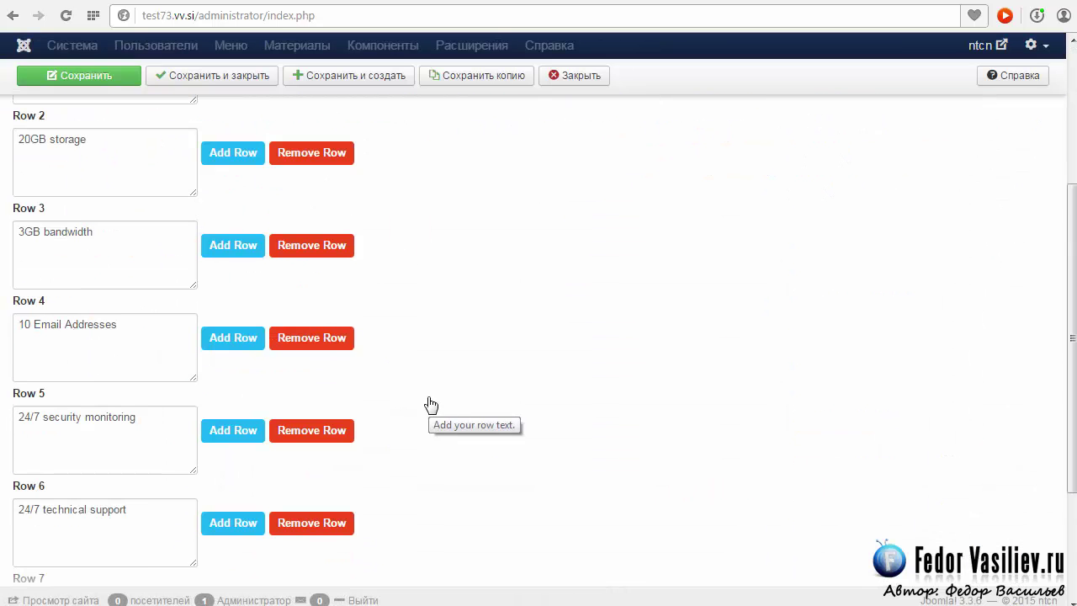
pyautogui.tripleClick(137, 337)
pyautogui.tripleClick(113, 230)
pyautogui.scroll(-1, 73, 338)
pyautogui.scroll(-2, 73, 339)
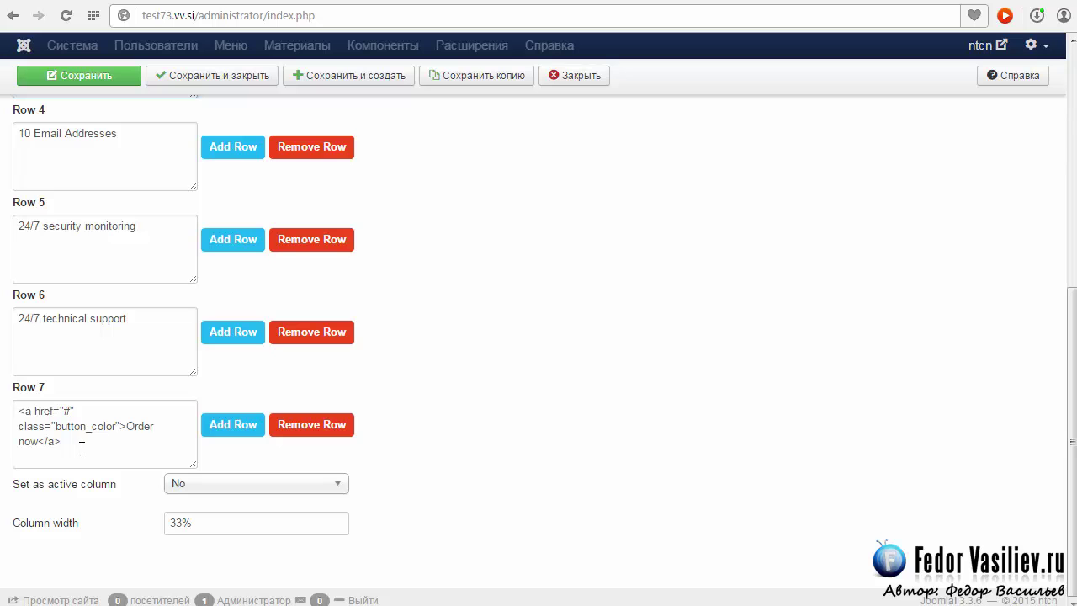
pyautogui.moveTo(83, 444); pyautogui.dragTo(11, 407)
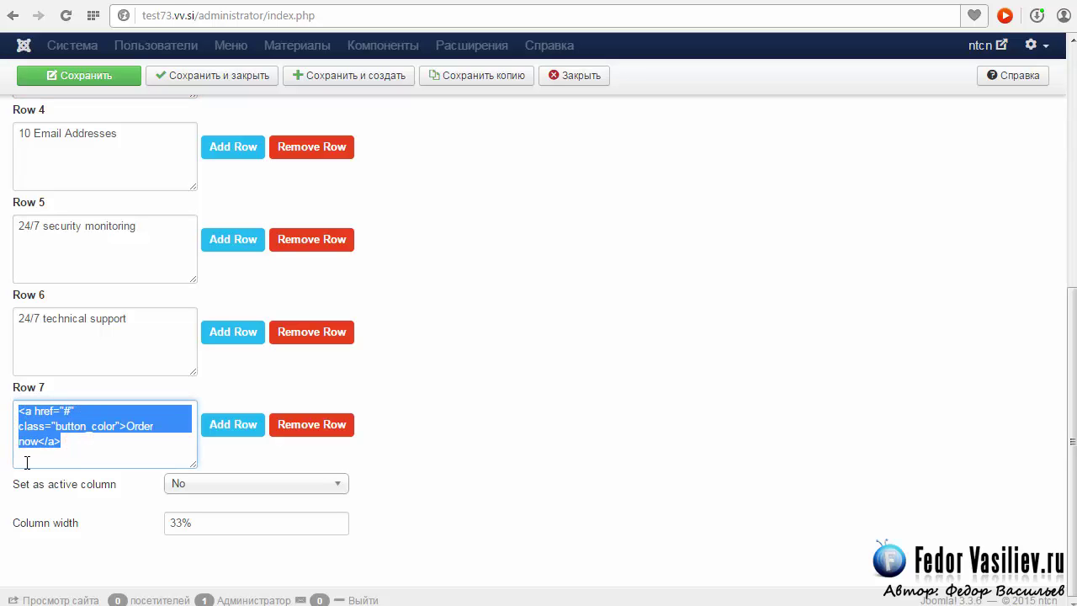
# - Replace the Order now text in Column 1's Row 7 button link with купить
pyautogui.click(46, 440)
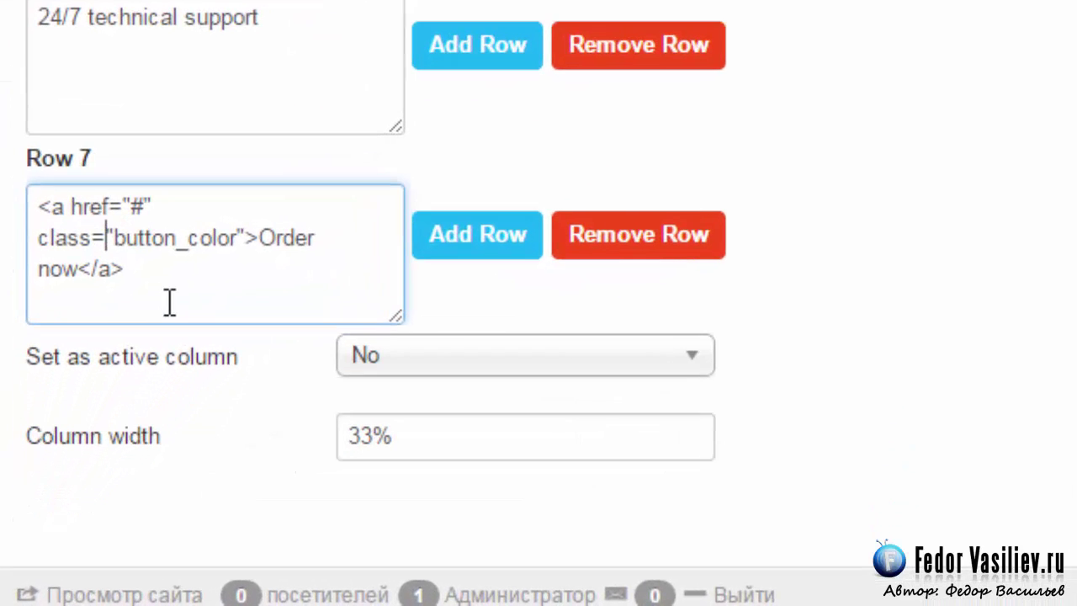
pyautogui.click(128, 244)
pyautogui.doubleClick(139, 206)
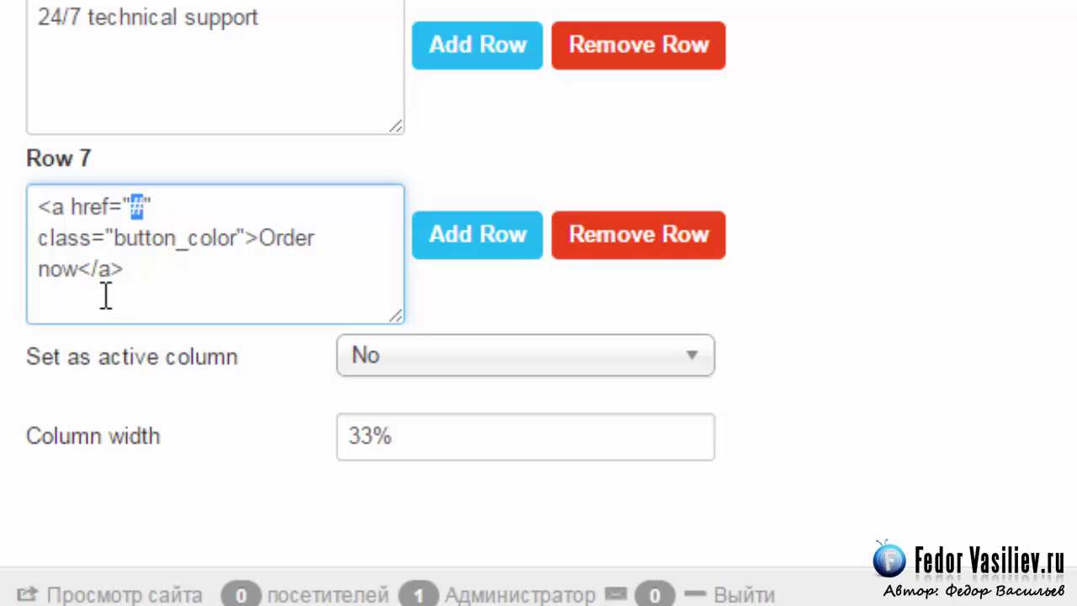
pyautogui.moveTo(264, 237); pyautogui.dragTo(314, 240)
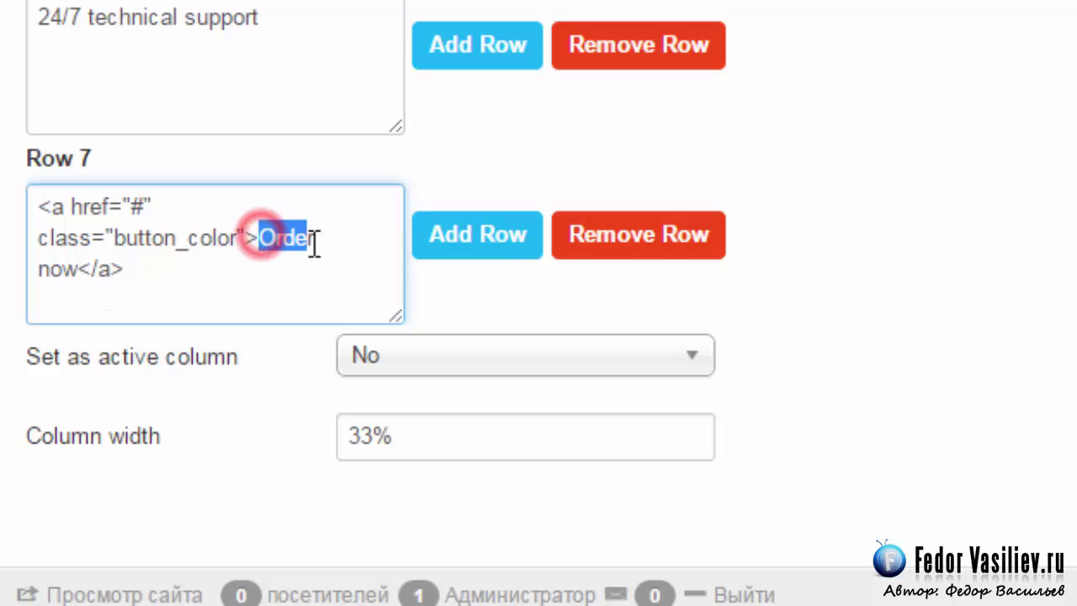
pyautogui.moveTo(76, 270); pyautogui.dragTo(260, 235)
pyautogui.press('Delete')
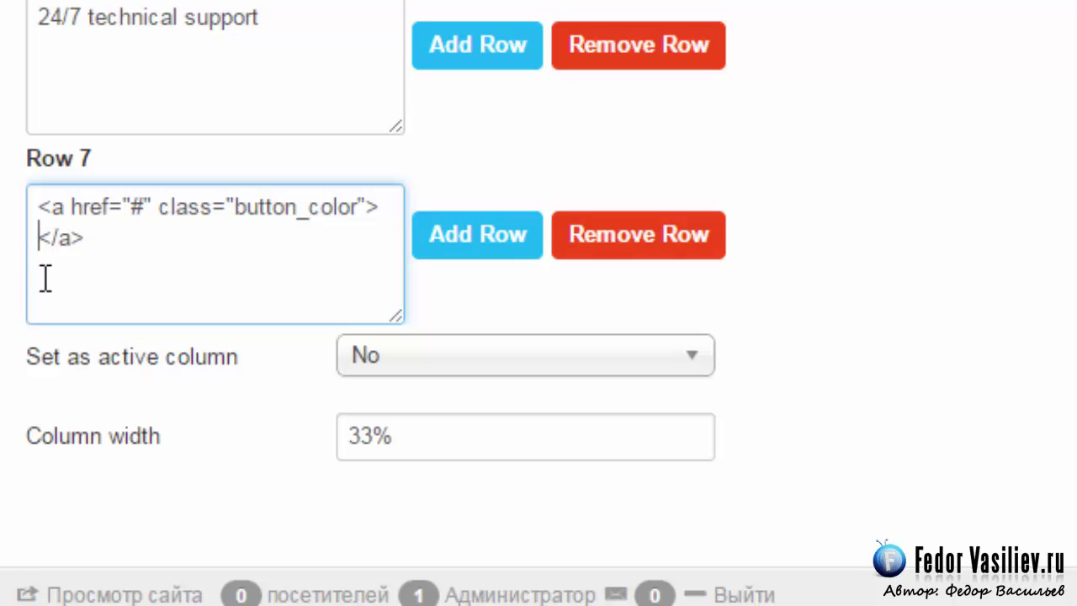
pyautogui.write('купить')
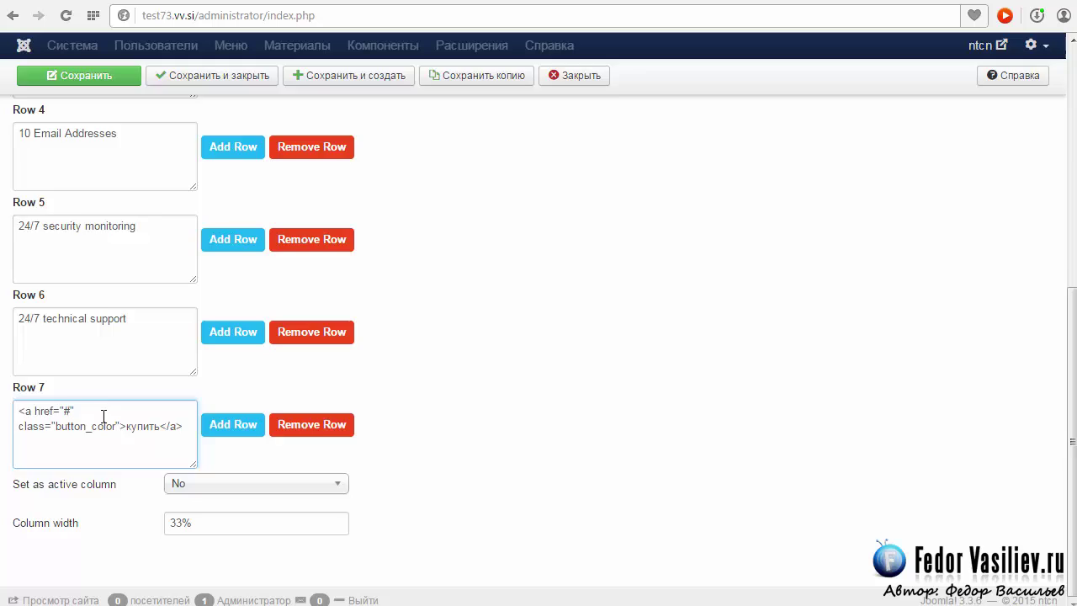
# - Look through the Pricing table module's column settings and examine the Column 1 width value
pyautogui.scroll(6, 103, 416)
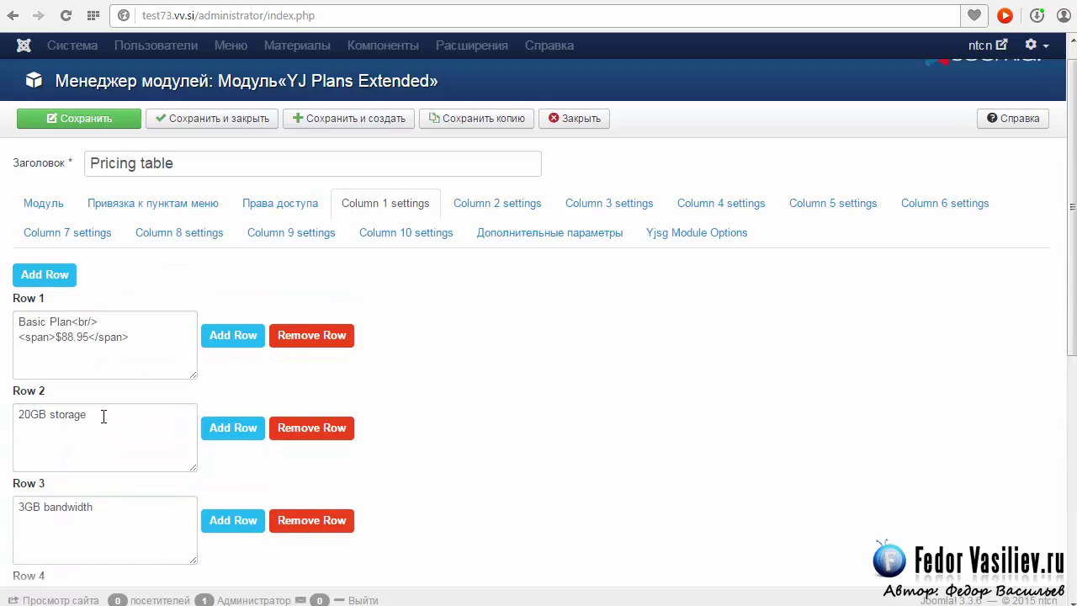
pyautogui.click(474, 227)
pyautogui.click(596, 226)
pyautogui.click(404, 227)
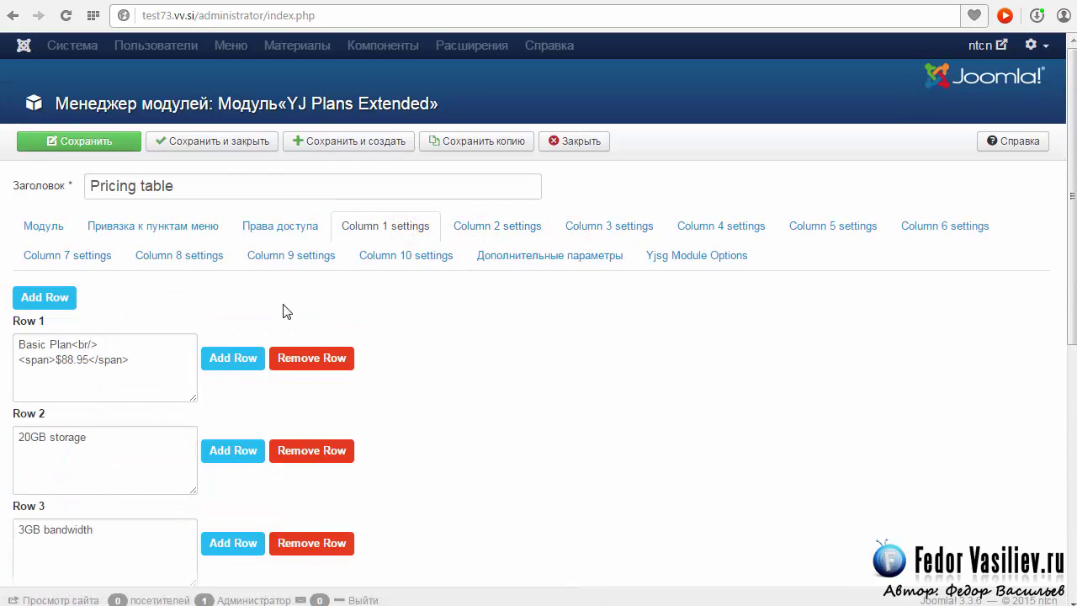
pyautogui.scroll(-5, 283, 309)
pyautogui.moveTo(203, 525); pyautogui.dragTo(118, 514)
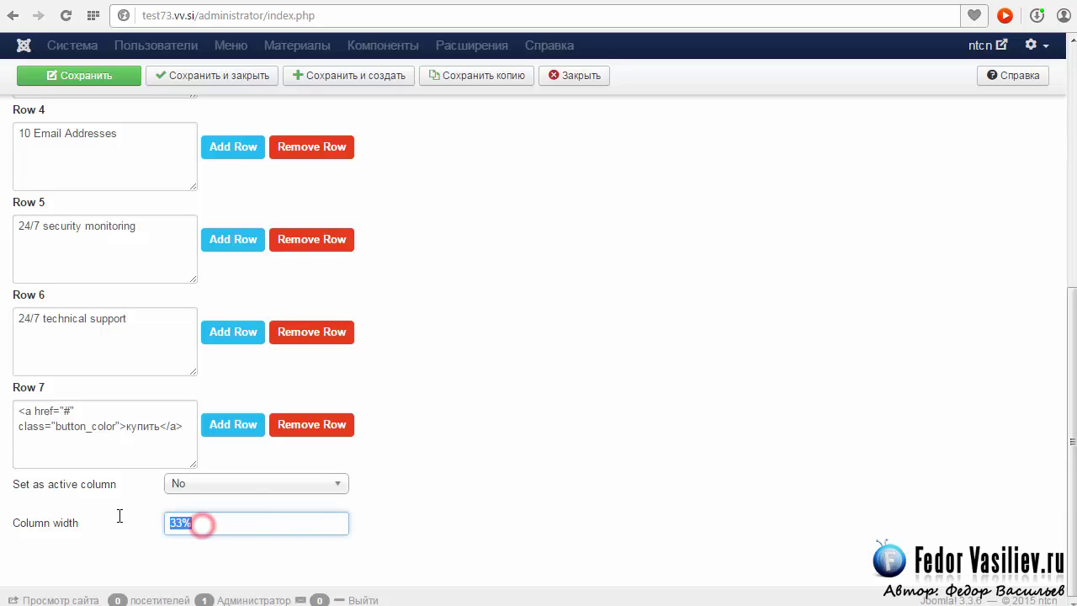
pyautogui.click(181, 526)
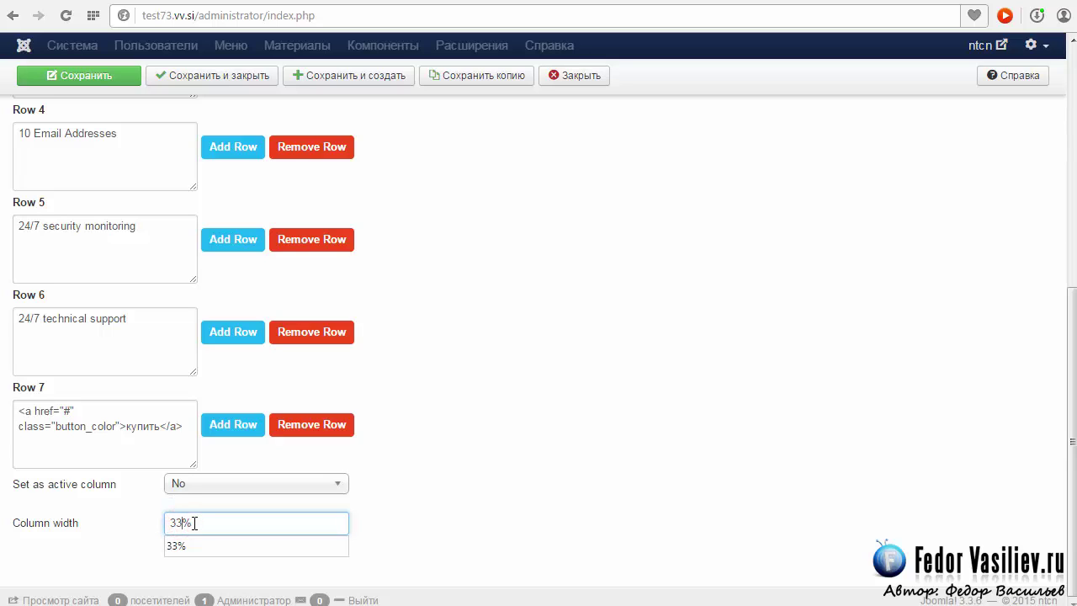
pyautogui.click(408, 514)
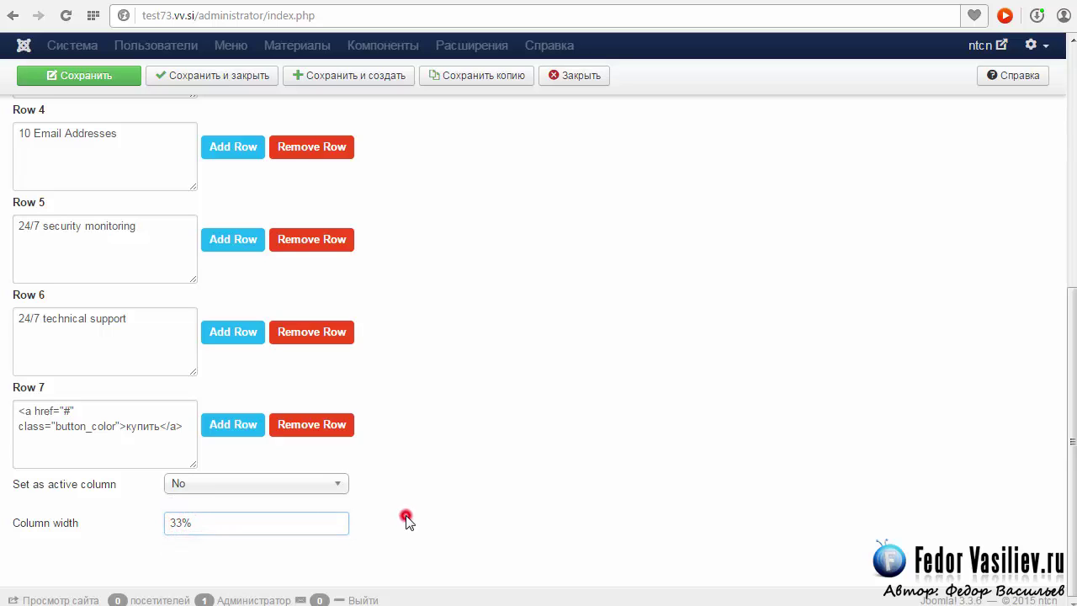
# - Examine the Тарифные планы pricing table on the landing-page site and the Column 1 rows in its module settings
pyautogui.click(725, 3)
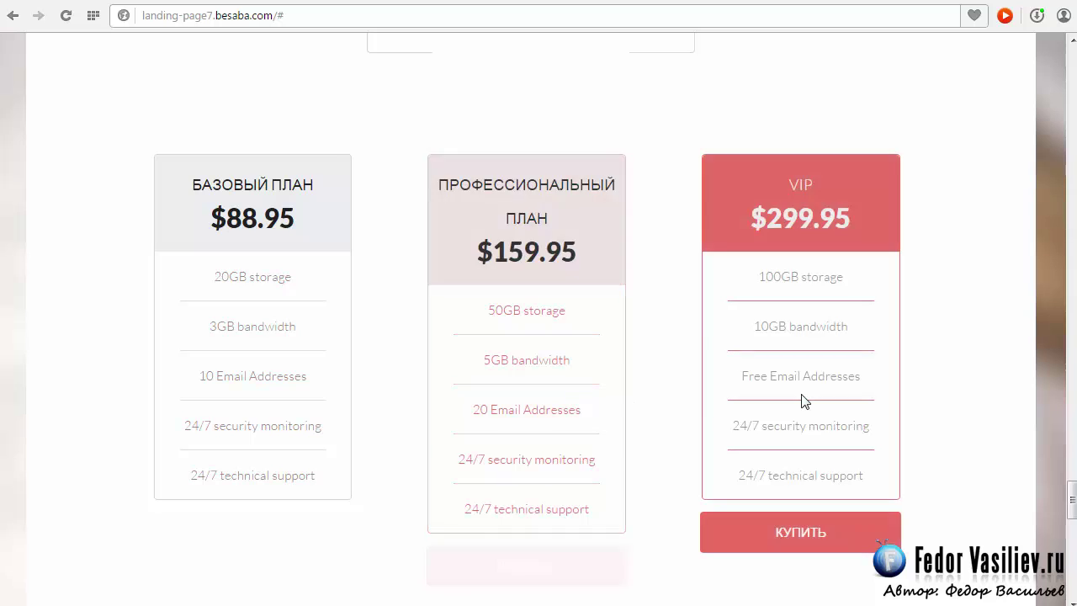
pyautogui.scroll(5, 484, 343)
pyautogui.scroll(5, 454, 305)
pyautogui.scroll(-10, 454, 305)
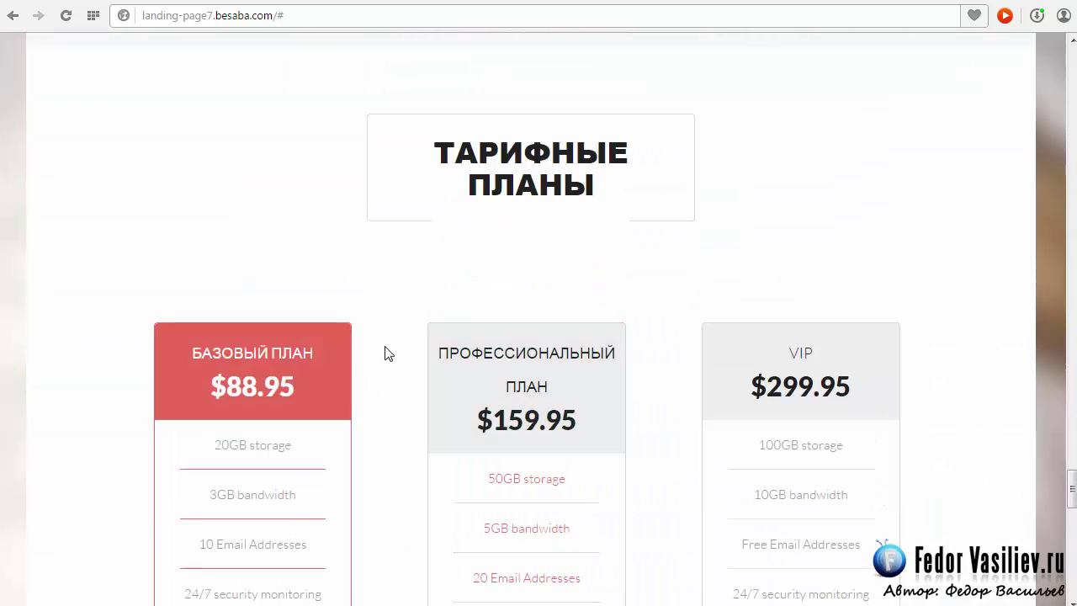
pyautogui.scroll(-1, 387, 354)
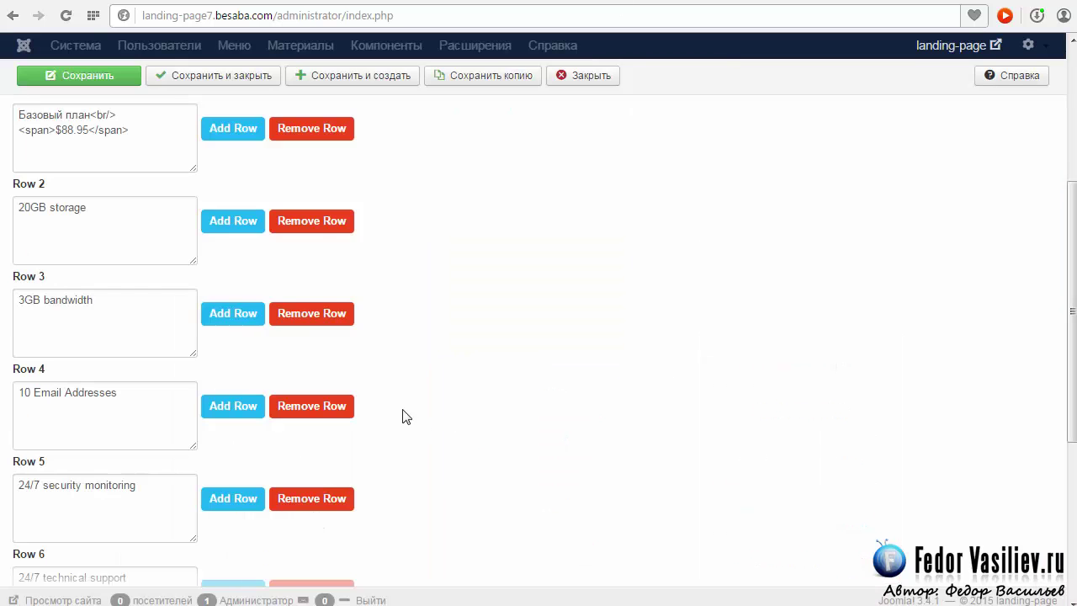
pyautogui.scroll(4, 337, 403)
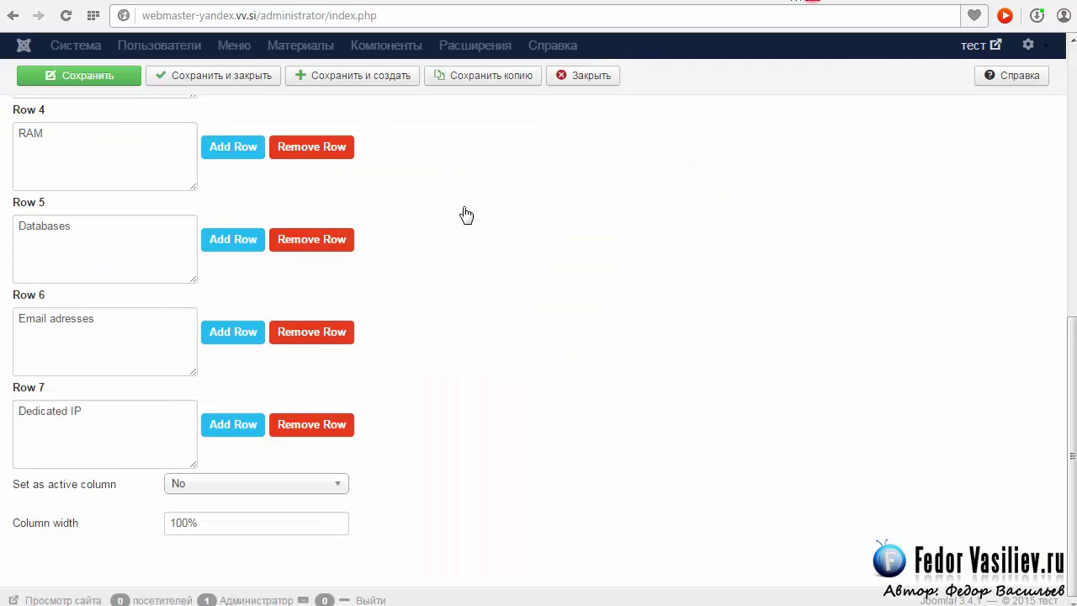
# - Change the webmaster-yandex site's module title to Тарифные планы and select the Column 1 width value
pyautogui.scroll(7, 321, 271)
pyautogui.tripleClick(252, 246)
pyautogui.rightClick(131, 251)
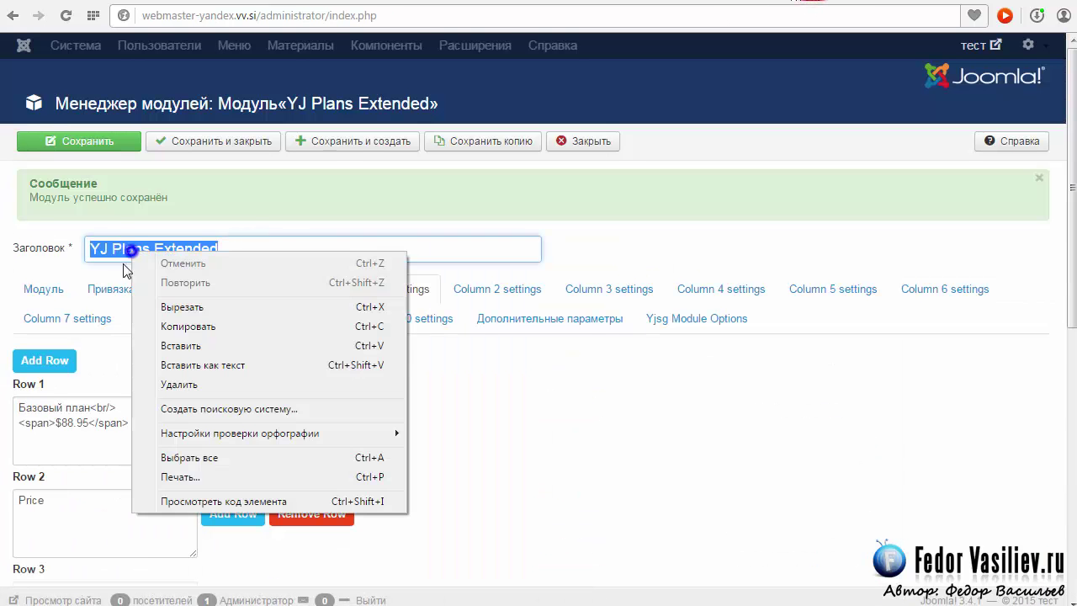
pyautogui.click(181, 345)
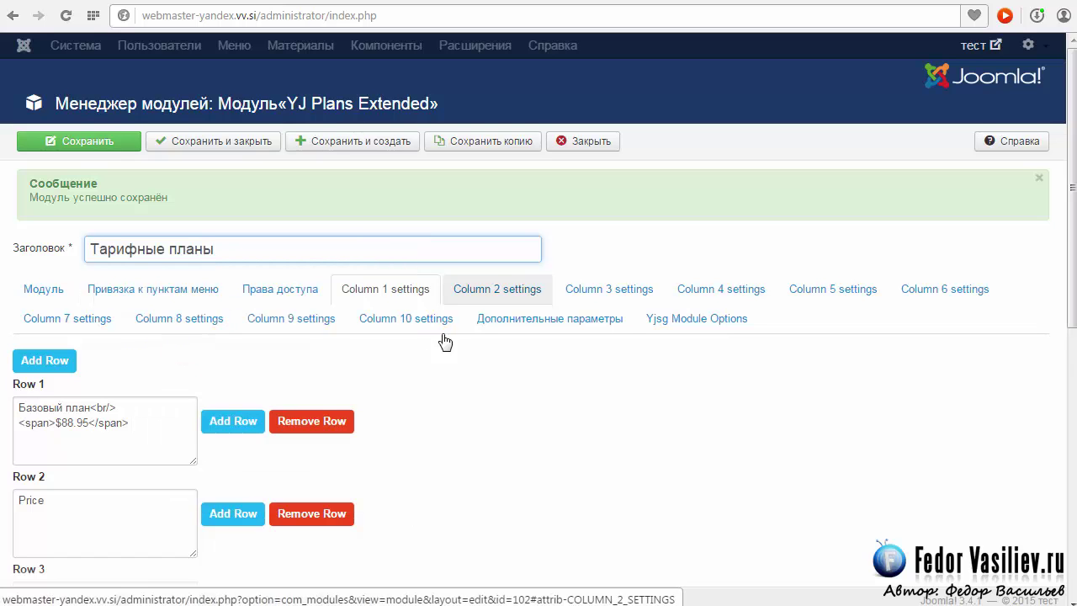
pyautogui.scroll(-7, 457, 402)
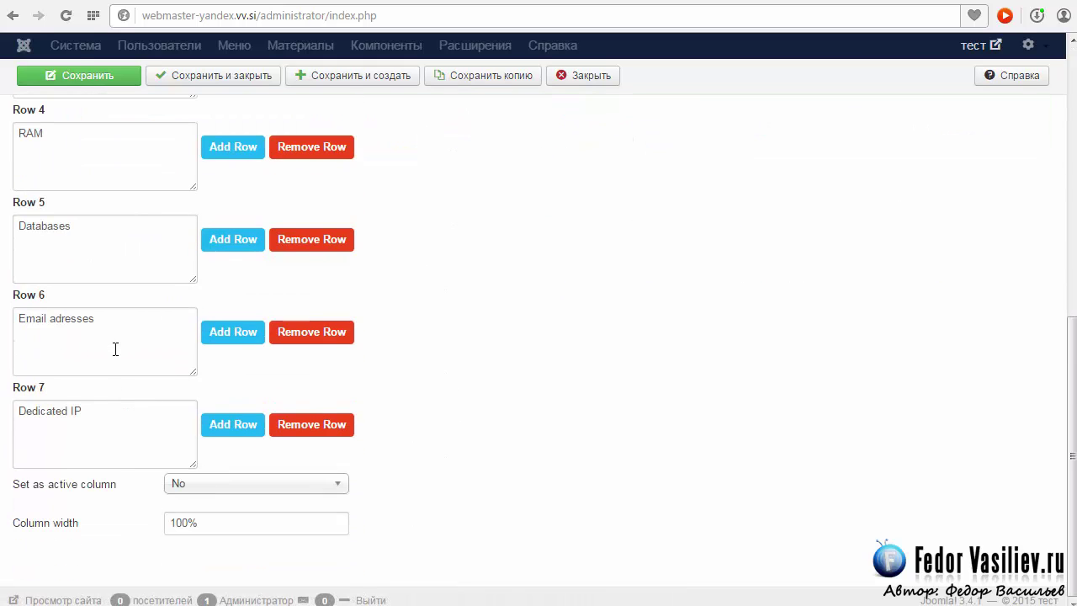
pyautogui.doubleClick(190, 525)
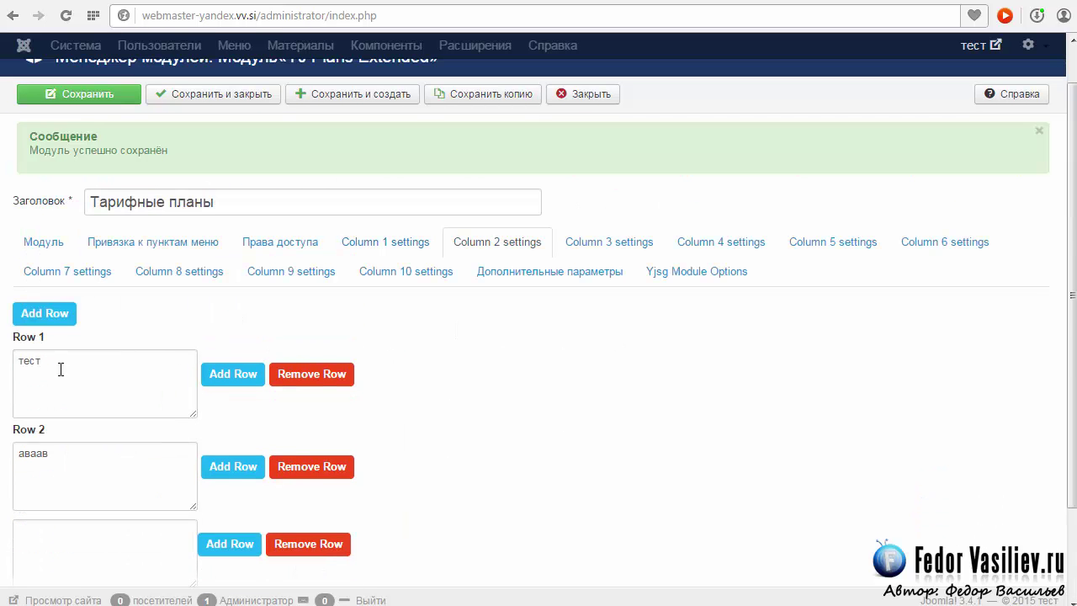
# - Copy the Базовый план markup from Column 1's Row 1 over the text in Column 2's Row 1
pyautogui.moveTo(19, 360); pyautogui.dragTo(140, 375)
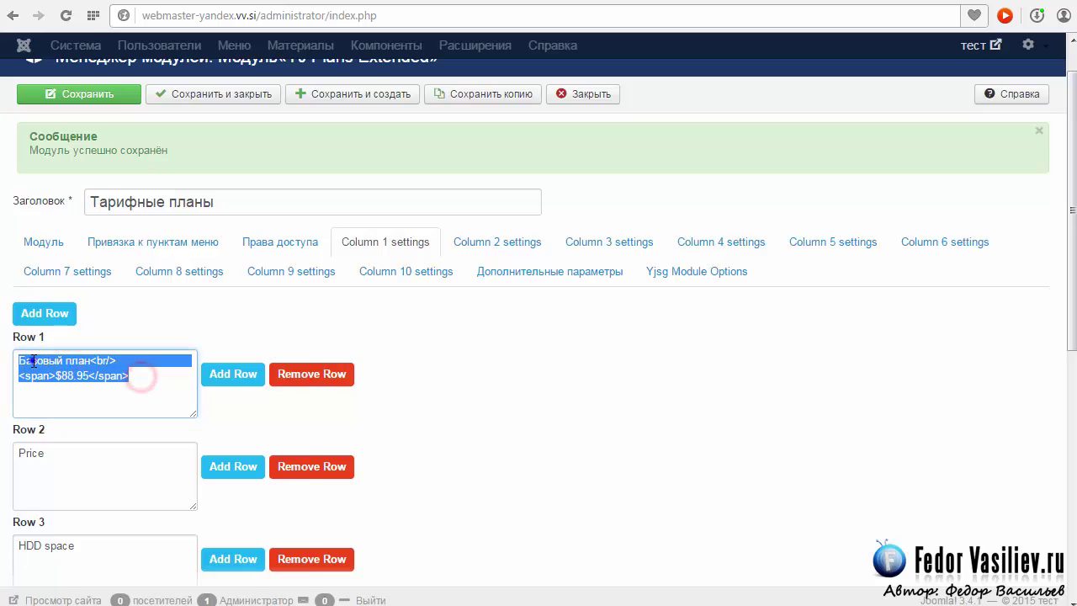
pyautogui.rightClick(27, 353)
pyautogui.click(78, 434)
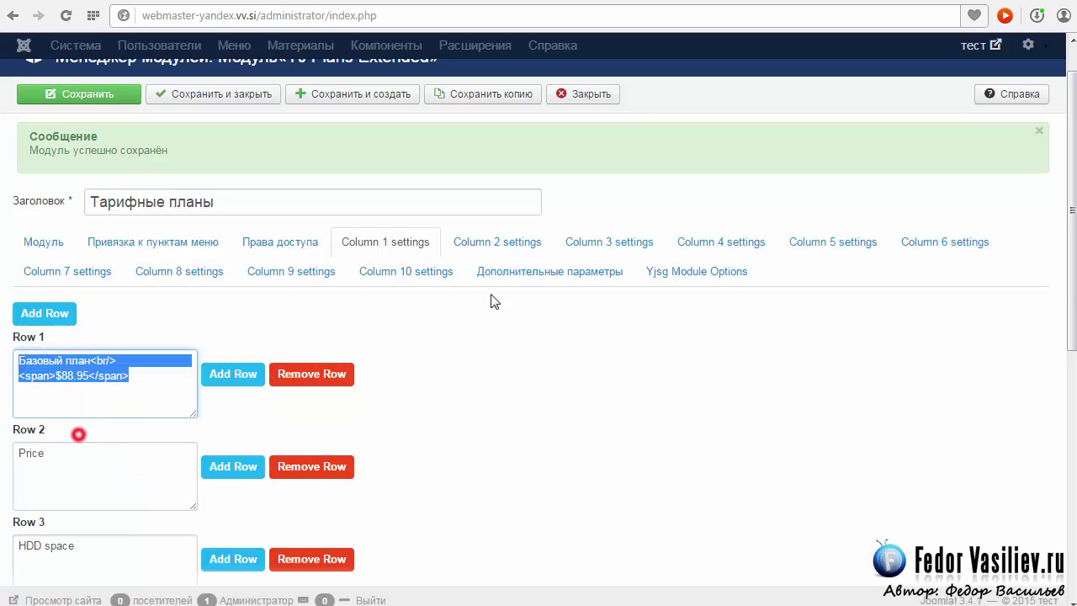
pyautogui.click(474, 248)
pyautogui.doubleClick(85, 368)
pyautogui.rightClick(29, 363)
pyautogui.click(44, 483)
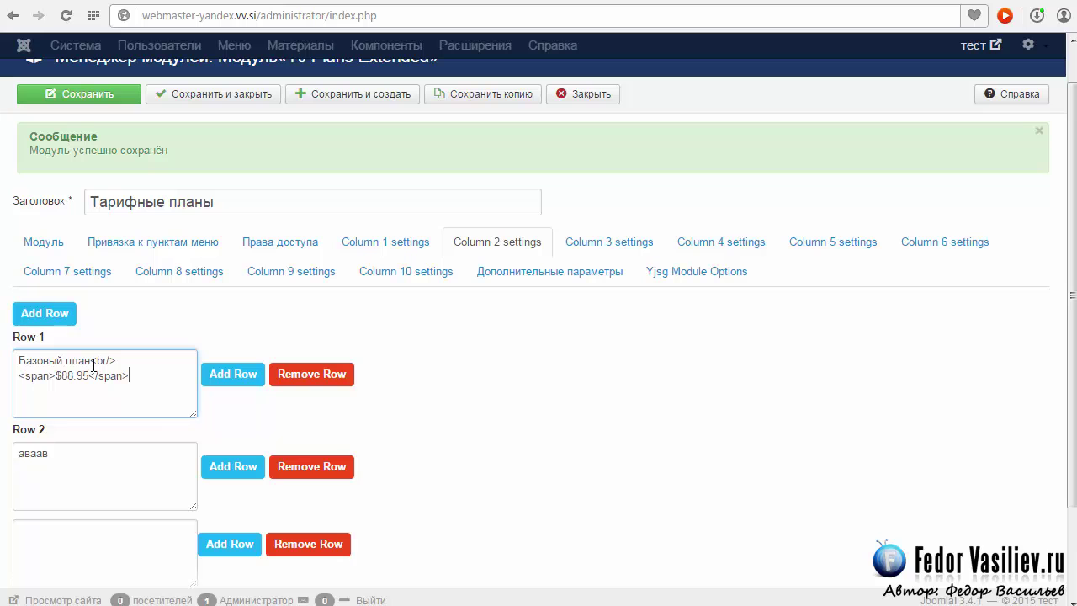
# - Replace all of Column 2's Row 1 text with Профессиональный план<br/><span>$159.95</span>
pyautogui.moveTo(66, 362); pyautogui.dragTo(11, 373)
pyautogui.click(149, 373)
pyautogui.hotkey('ctrl', 'a')
pyautogui.rightClick(47, 370)
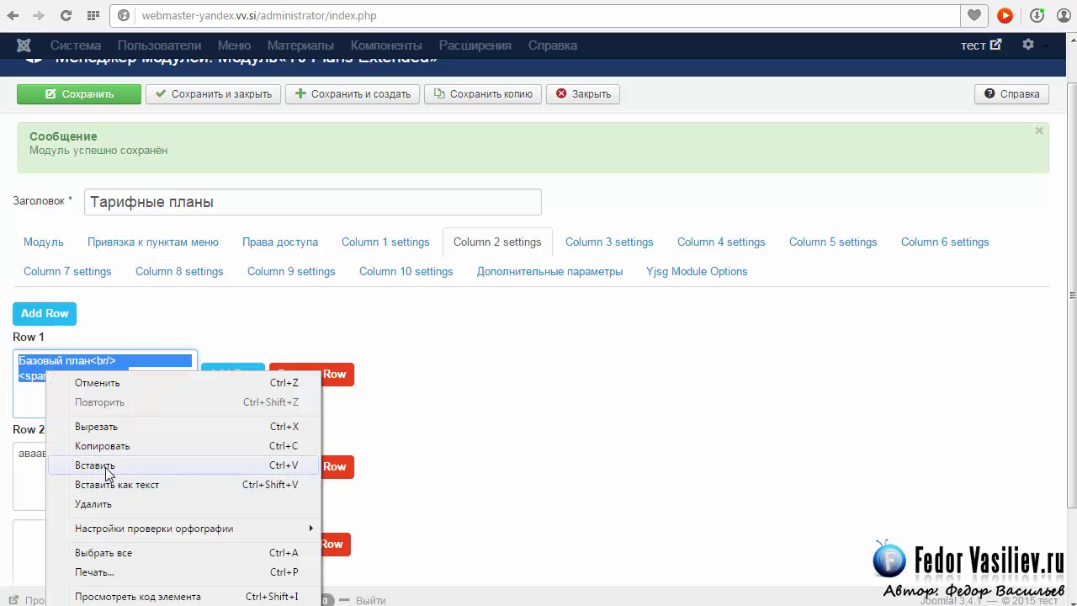
pyautogui.click(105, 465)
pyautogui.scroll(-6, 154, 451)
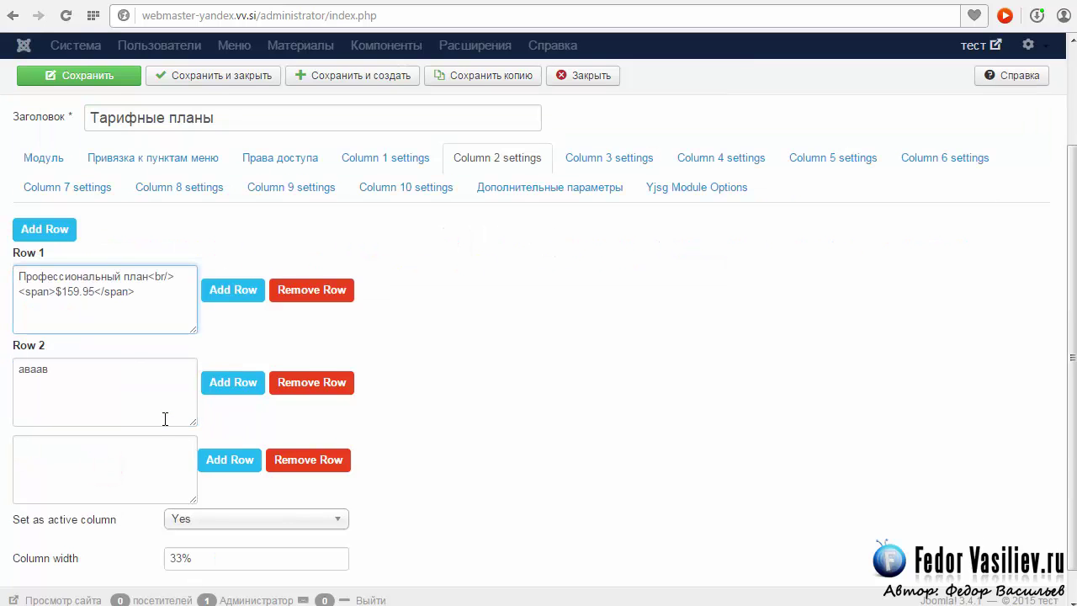
pyautogui.moveTo(1072, 560); pyautogui.dragTo(1054, 536)
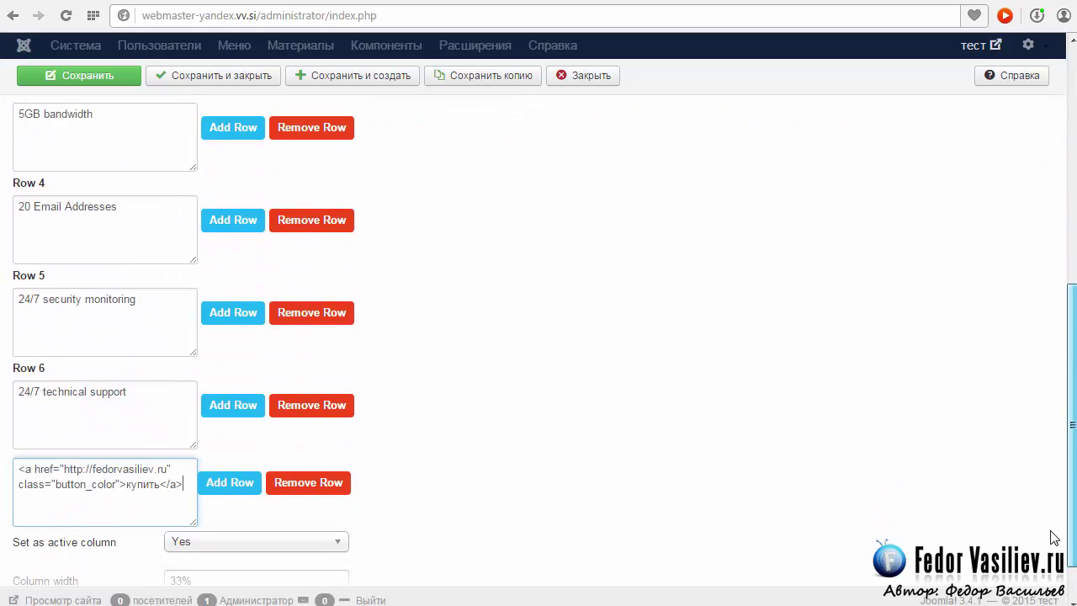
pyautogui.scroll(-1, 247, 312)
pyautogui.click(76, 82)
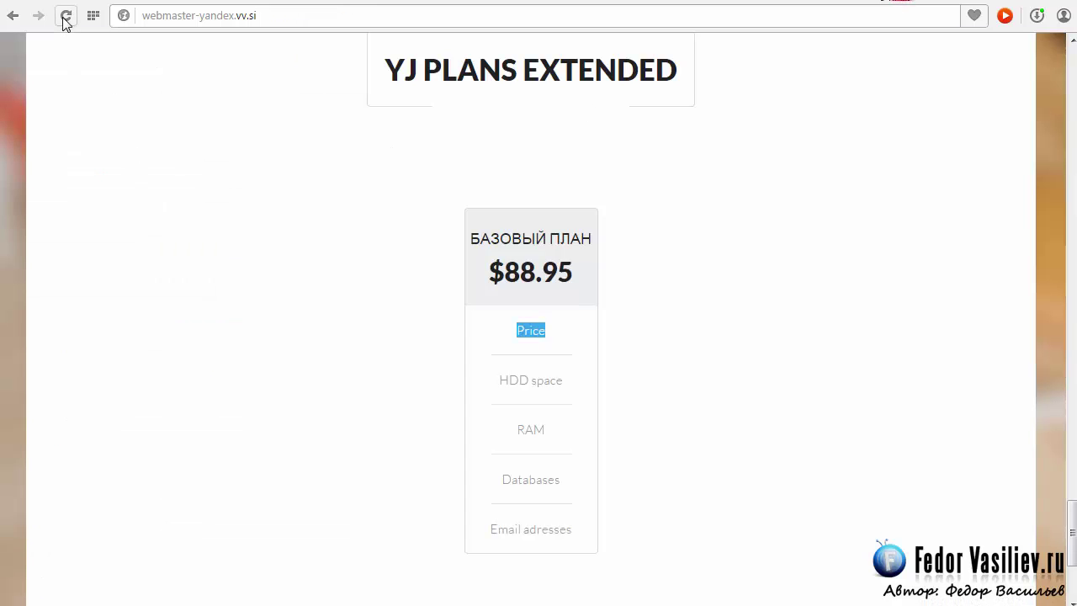
# - Reload the webmaster-yandex site's front page and examine both pricing columns and the купить button
pyautogui.click(65, 17)
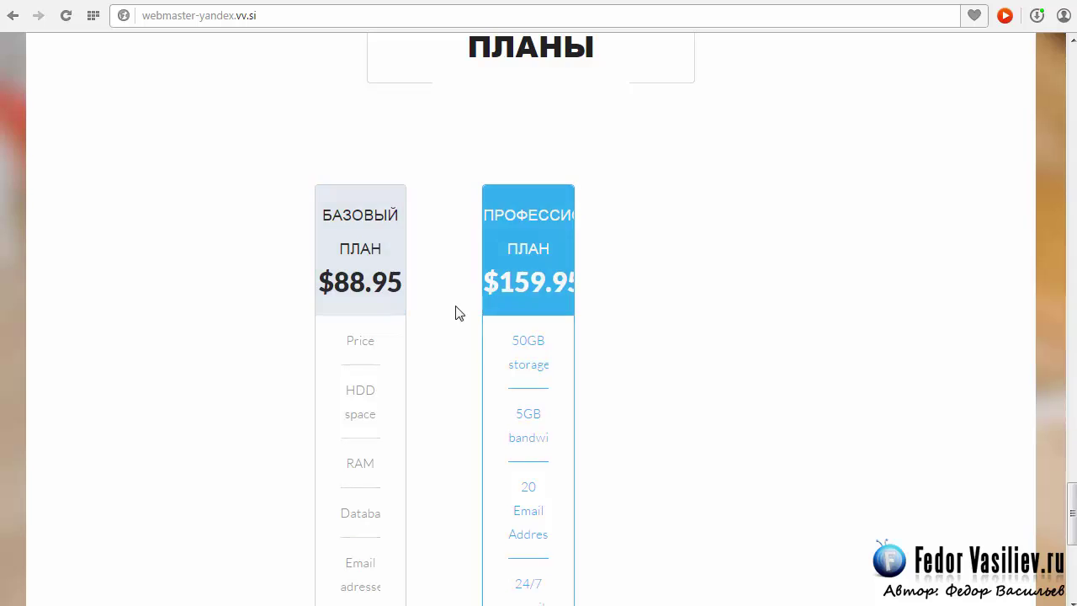
pyautogui.scroll(-2, 543, 531)
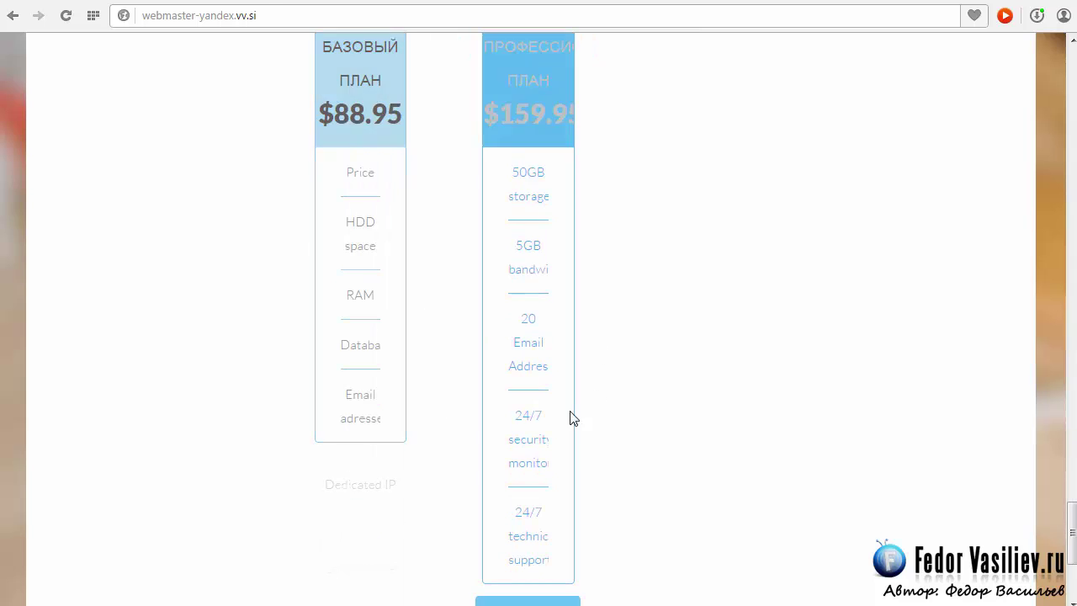
pyautogui.scroll(-1, 429, 435)
pyautogui.scroll(2, 670, 420)
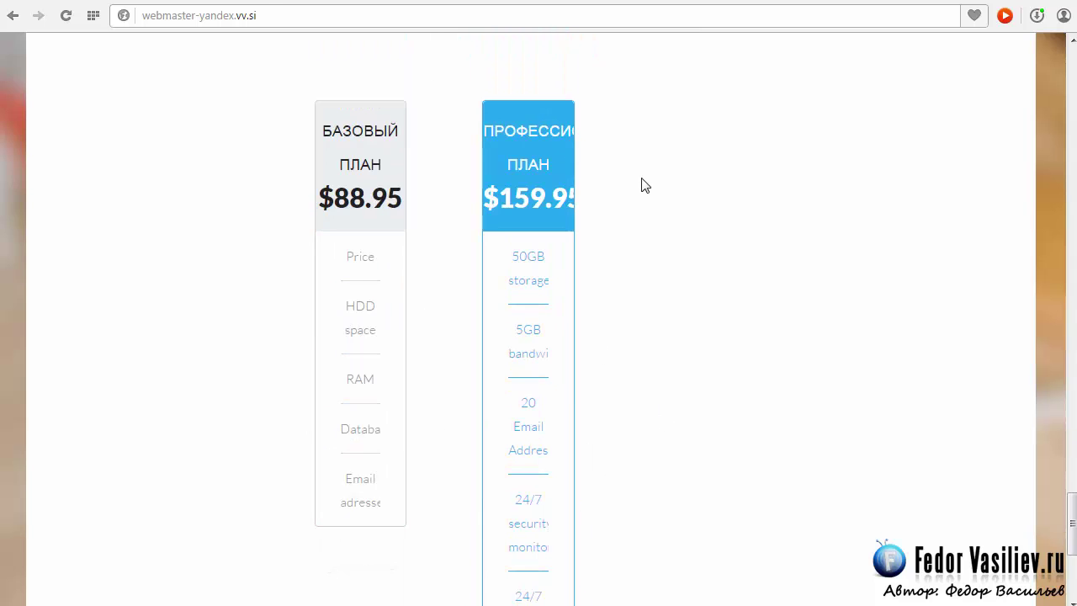
pyautogui.scroll(-3, 837, 315)
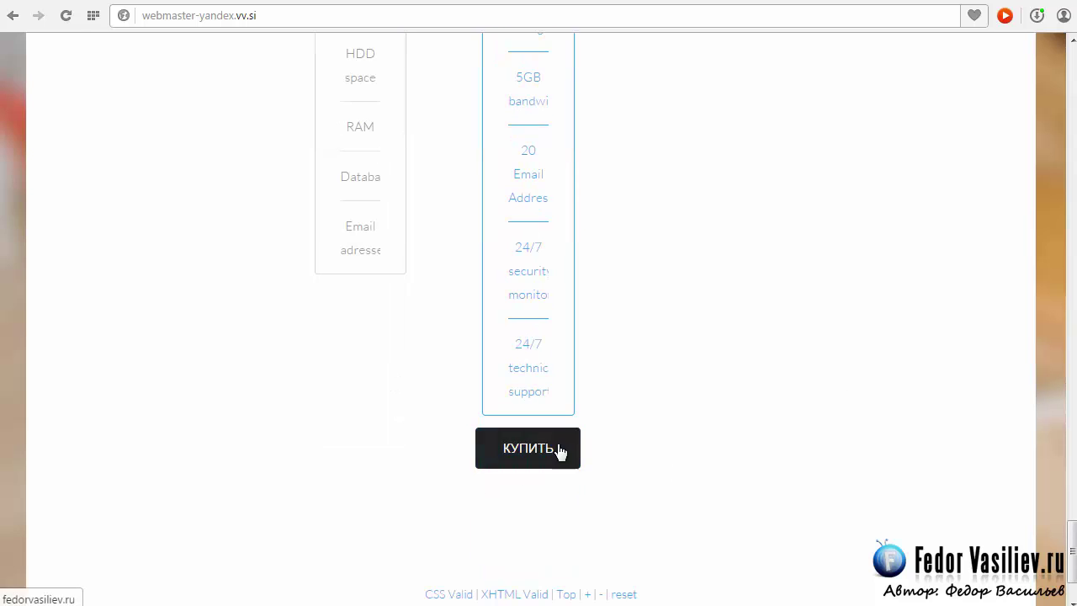
pyautogui.scroll(2, 885, 414)
pyautogui.scroll(3, 820, 296)
pyautogui.scroll(-3, 838, 298)
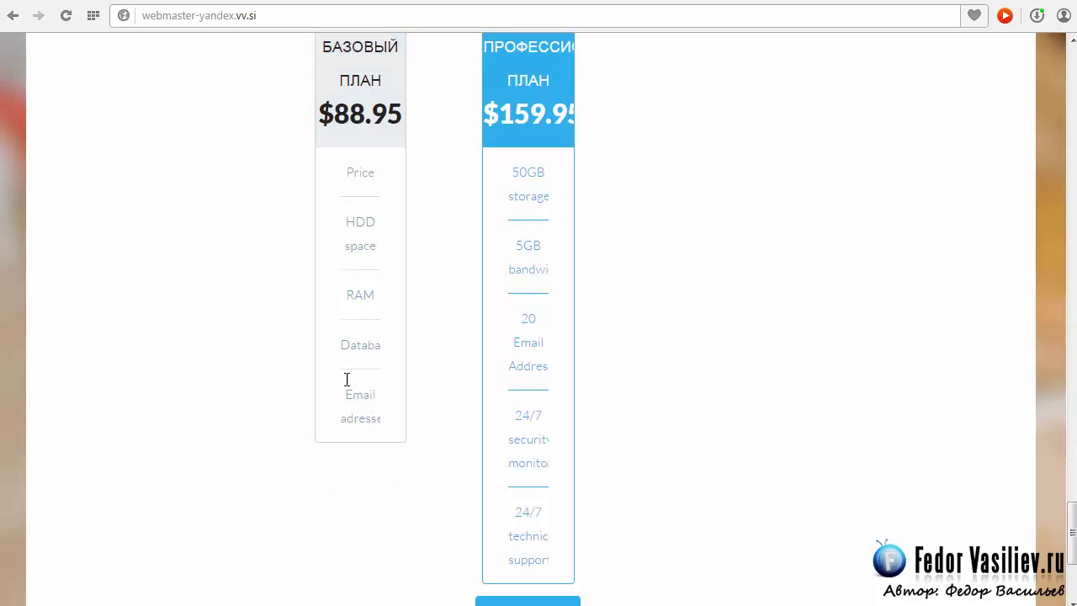
pyautogui.scroll(-2, 530, 336)
pyautogui.scroll(4, 522, 337)
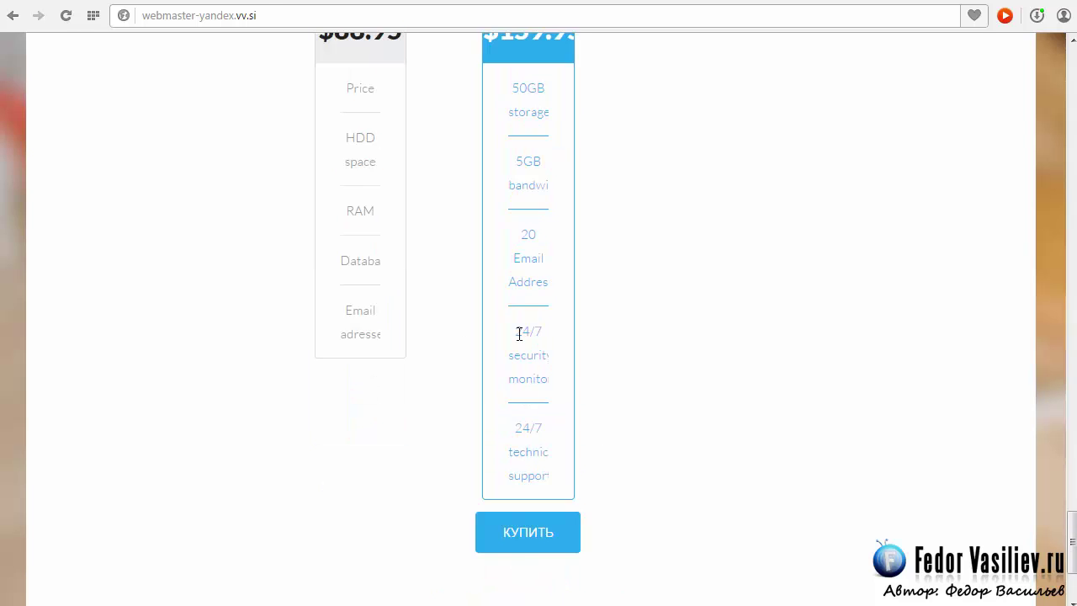
# - Return to the module's Column 2 settings and check the column width value
pyautogui.hotkey('ctrl', 'Tab')
pyautogui.tripleClick(210, 525)
pyautogui.click(510, 505)
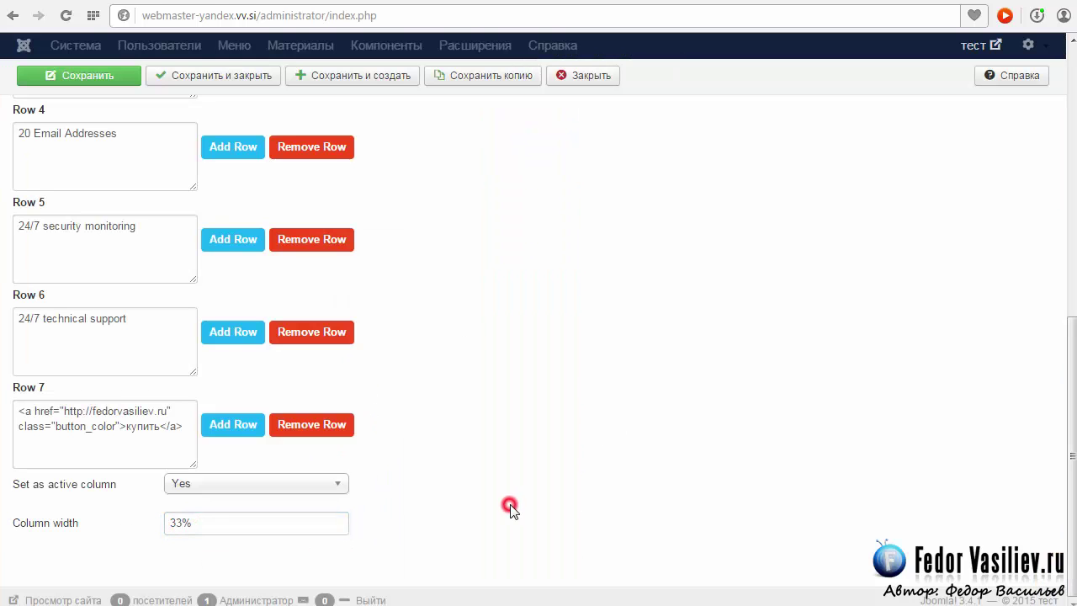
# - Fill Column 3 with VIP<br/><span>$299.95</span>, 100GB storage, 10GB bandwidth, Free Email Addresses, 24/7 security monitoring, 24/7 technical support and the купить button link
pyautogui.hotkey('shift', 'Tab')
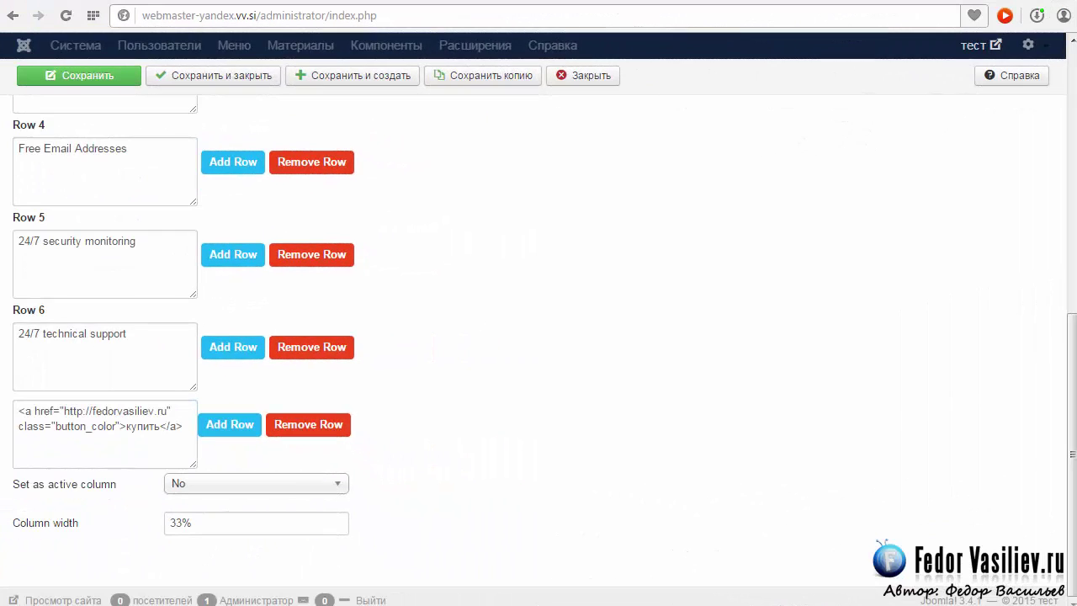
pyautogui.scroll(4, 1051, 429)
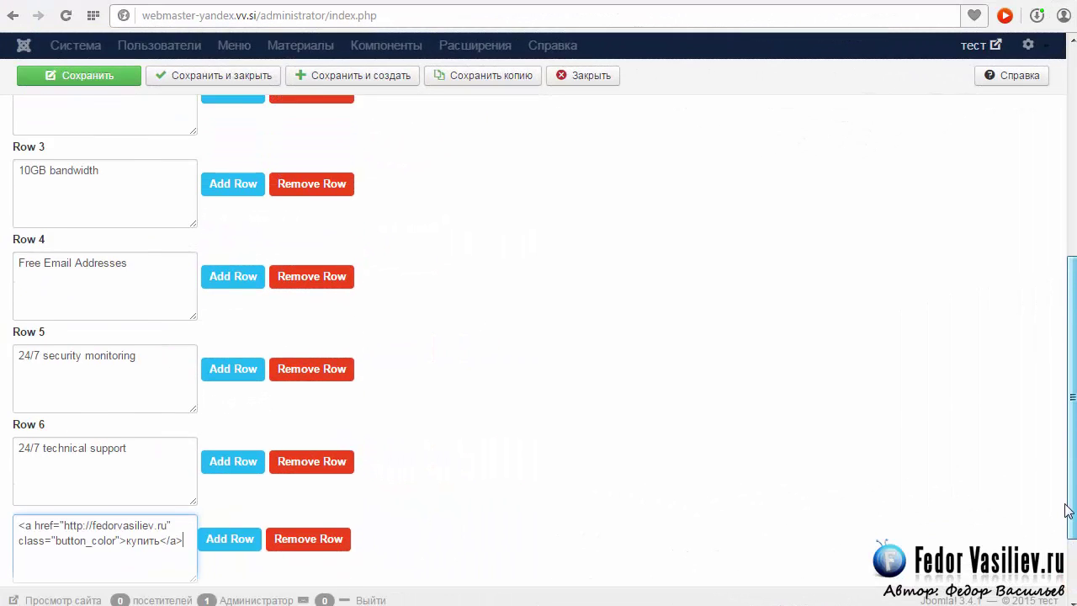
pyautogui.scroll(2, 1048, 395)
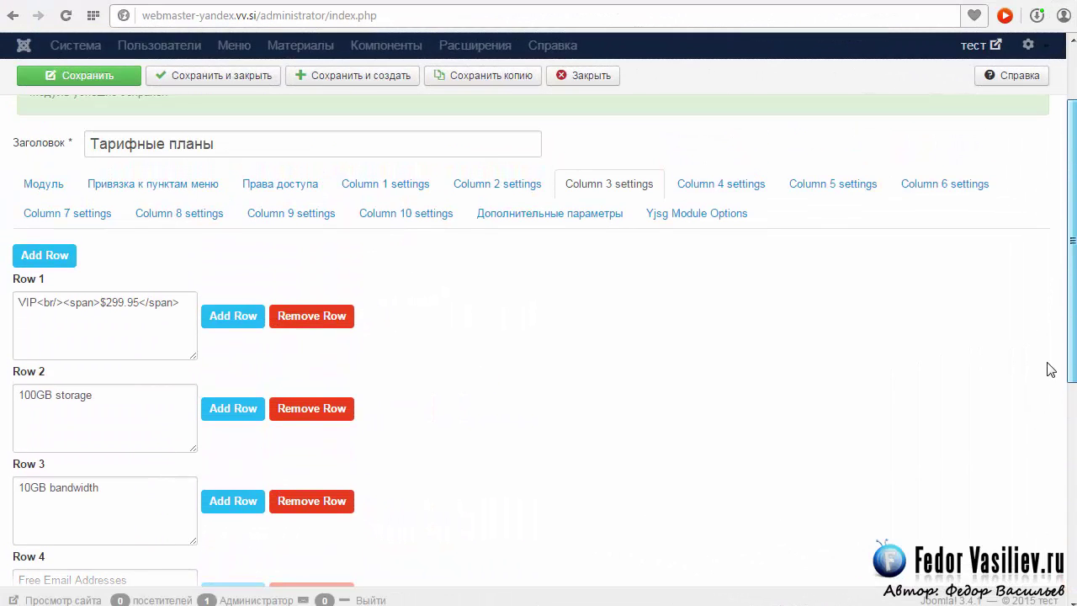
# - Check the texts entered in Column 3's rows, from the VIP price heading to the купить button link
pyautogui.moveTo(1071, 321); pyautogui.dragTo(1065, 392)
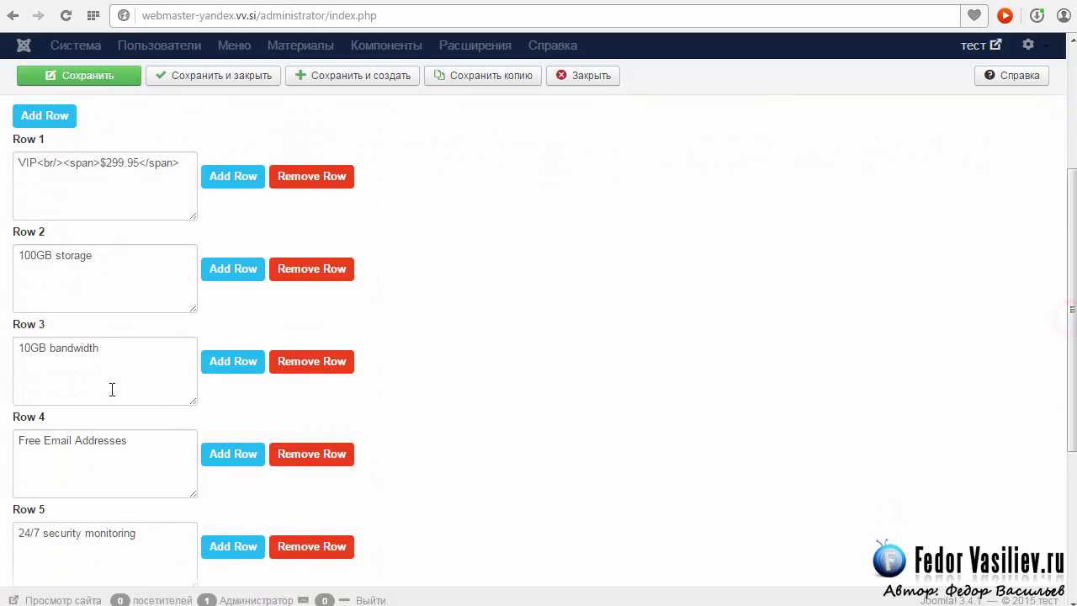
pyautogui.tripleClick(99, 348)
pyautogui.tripleClick(137, 440)
pyautogui.click(95, 443)
pyautogui.tripleClick(153, 533)
pyautogui.click(82, 533)
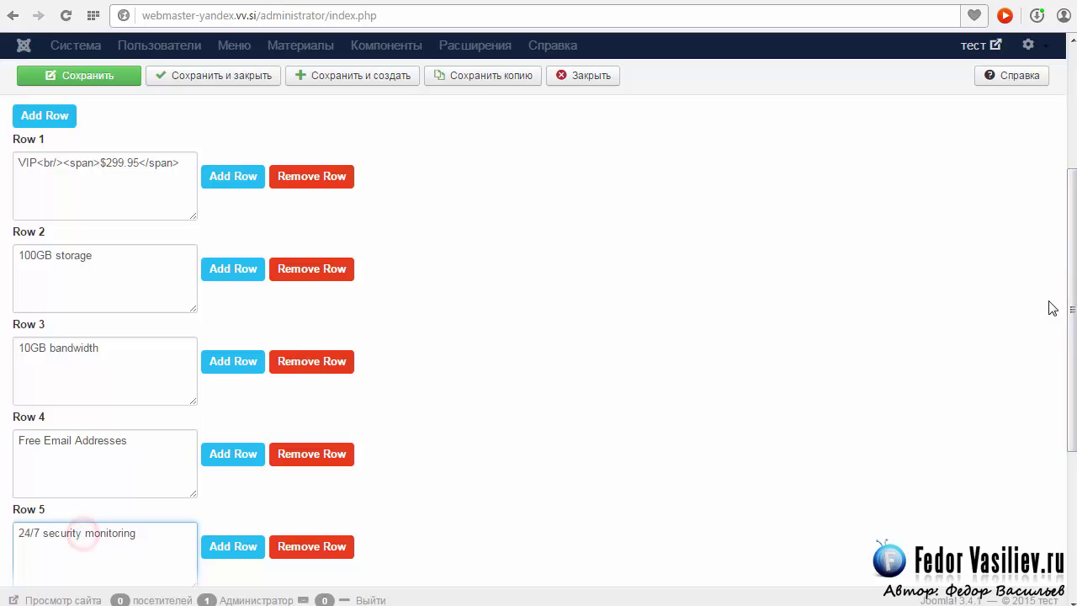
pyautogui.scroll(-3, 1051, 311)
pyautogui.scroll(5, 1042, 412)
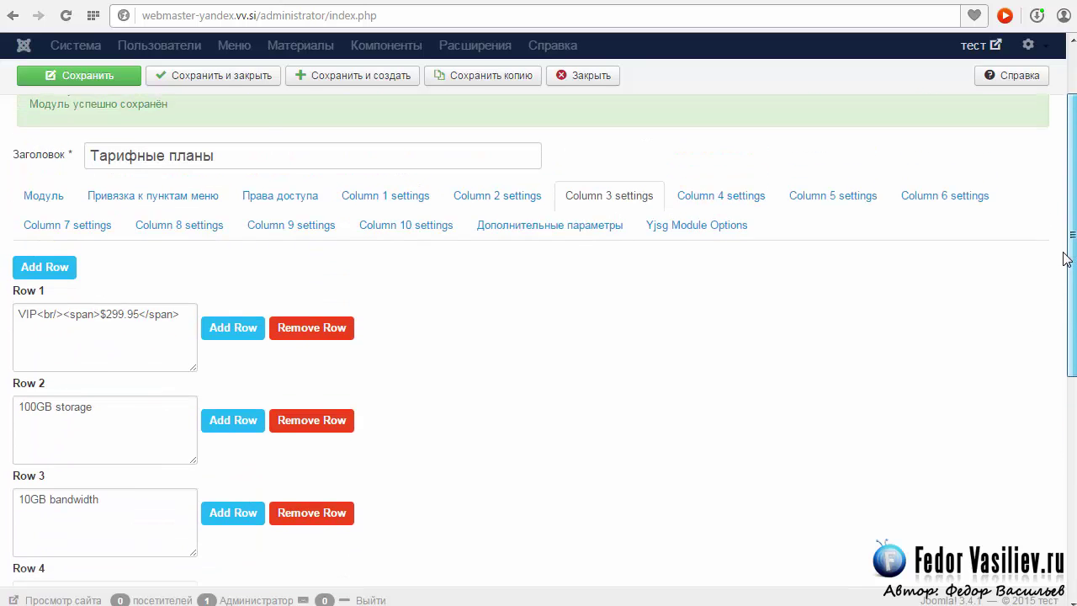
pyautogui.scroll(-4, 1042, 412)
pyautogui.scroll(-1, 1042, 412)
pyautogui.click(154, 454)
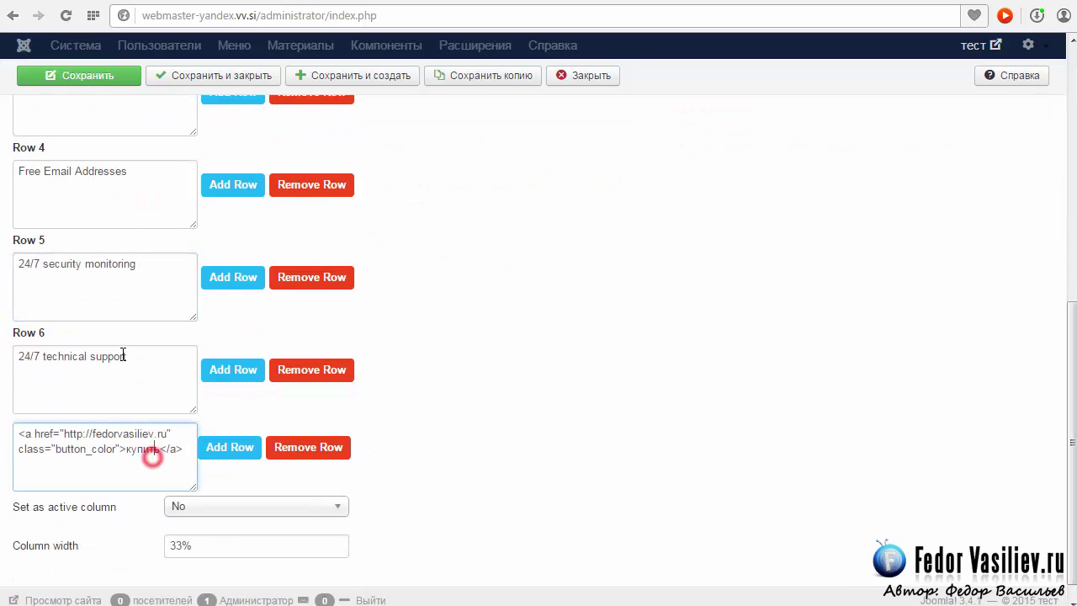
pyautogui.moveTo(133, 356); pyautogui.dragTo(37, 343)
pyautogui.click(129, 259)
# - Save the module and compare the webmaster-yandex pricing table with those on landing-page7.besaba.com and test73.vv.si
pyautogui.scroll(5, 110, 235)
pyautogui.click(73, 140)
pyautogui.click(890, 5)
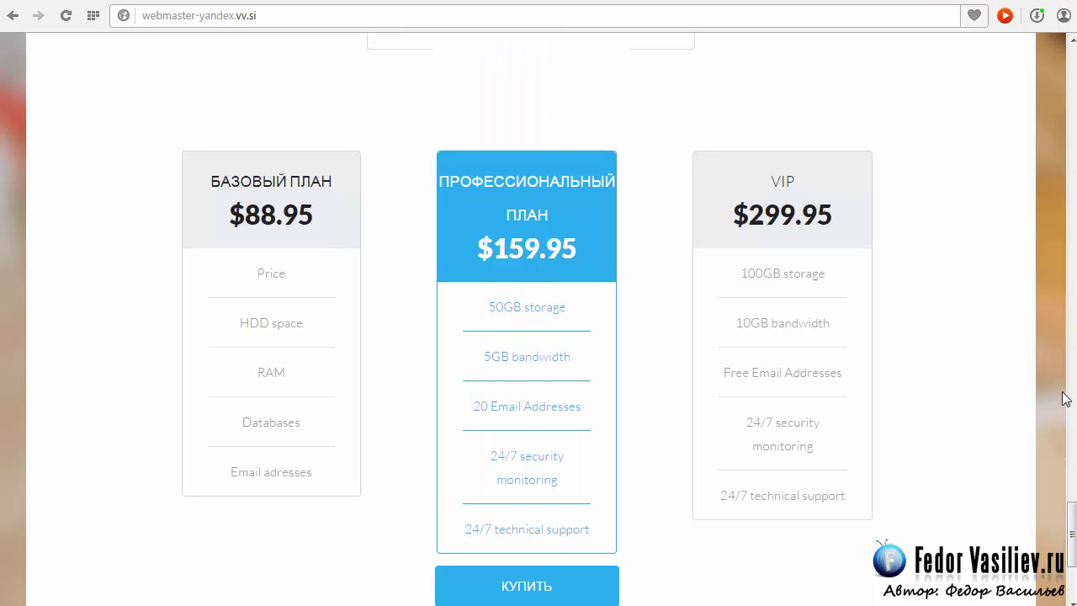
pyautogui.scroll(-1, 1074, 536)
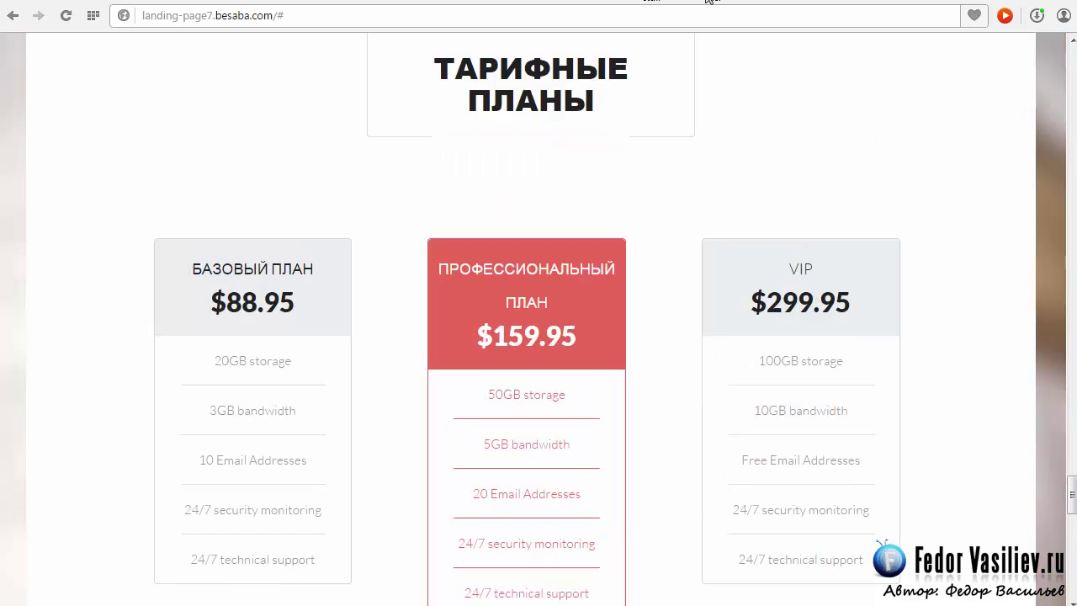
pyautogui.scroll(-2, 593, 185)
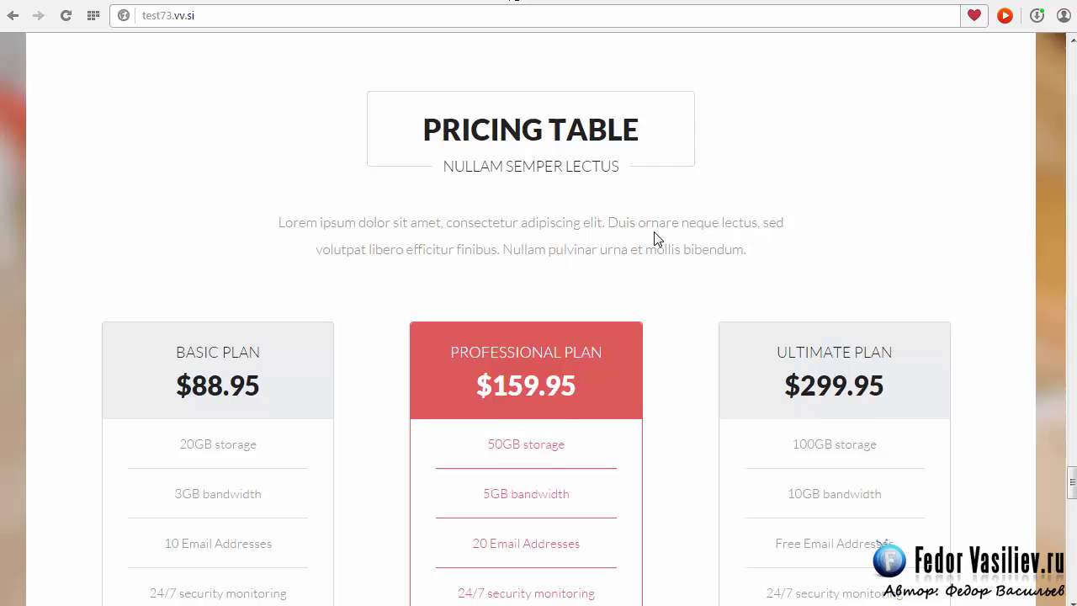
pyautogui.scroll(-2, 656, 238)
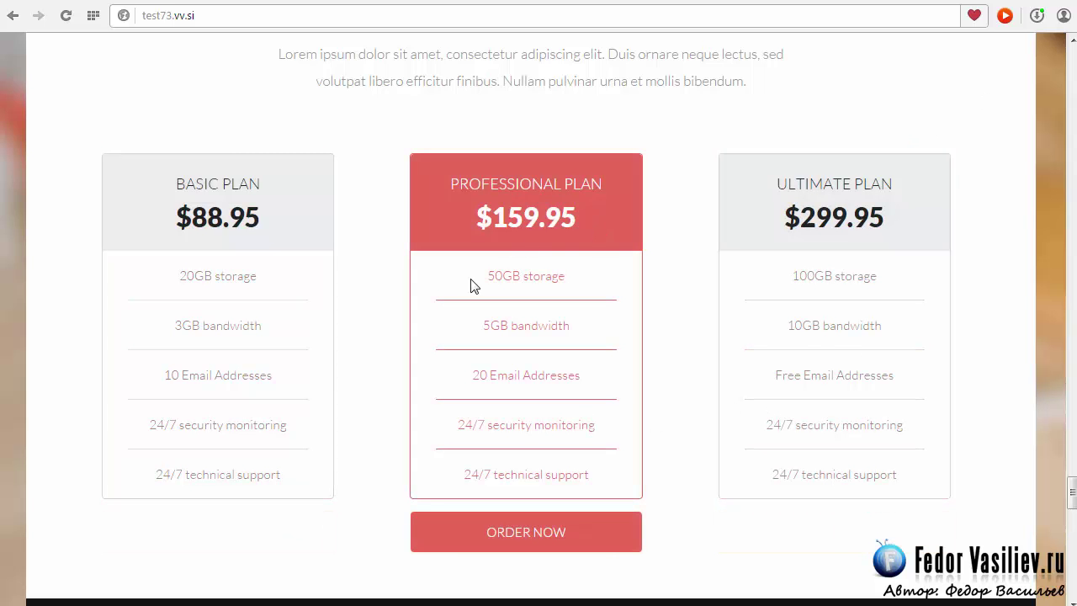
pyautogui.click(907, 1)
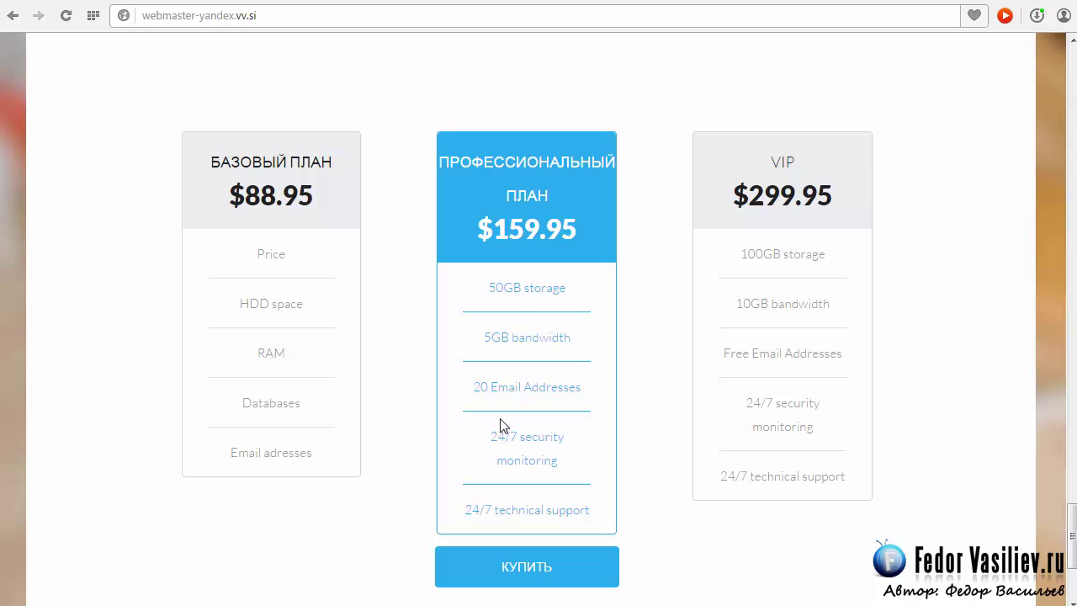
# - Examine the three pricing columns and their купить buttons on the webmaster-yandex front page
pyautogui.scroll(-1, 1073, 522)
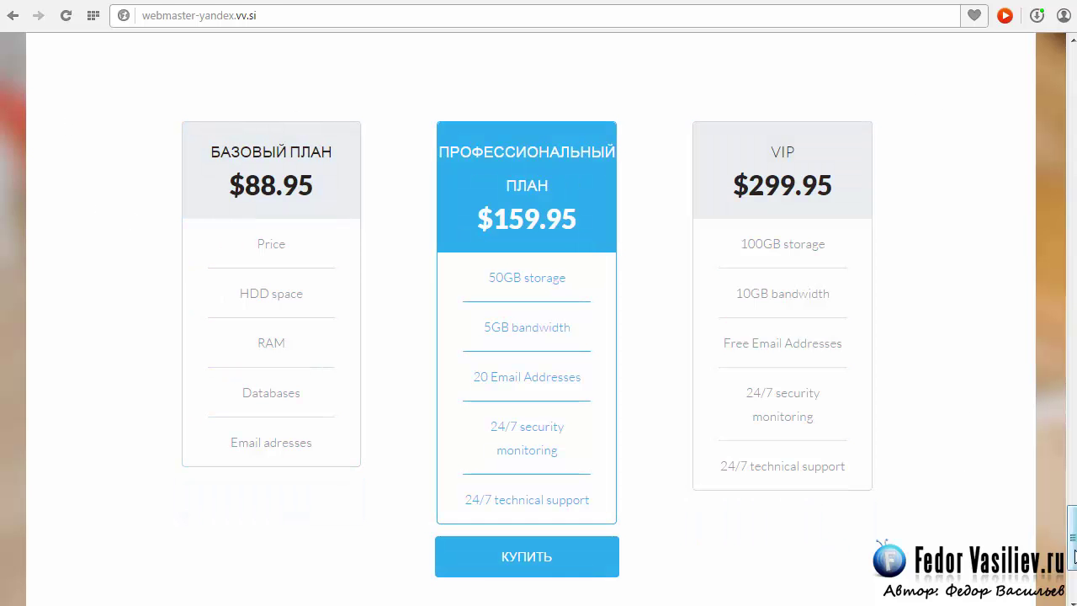
pyautogui.scroll(-3, 1073, 555)
pyautogui.scroll(6, 1074, 555)
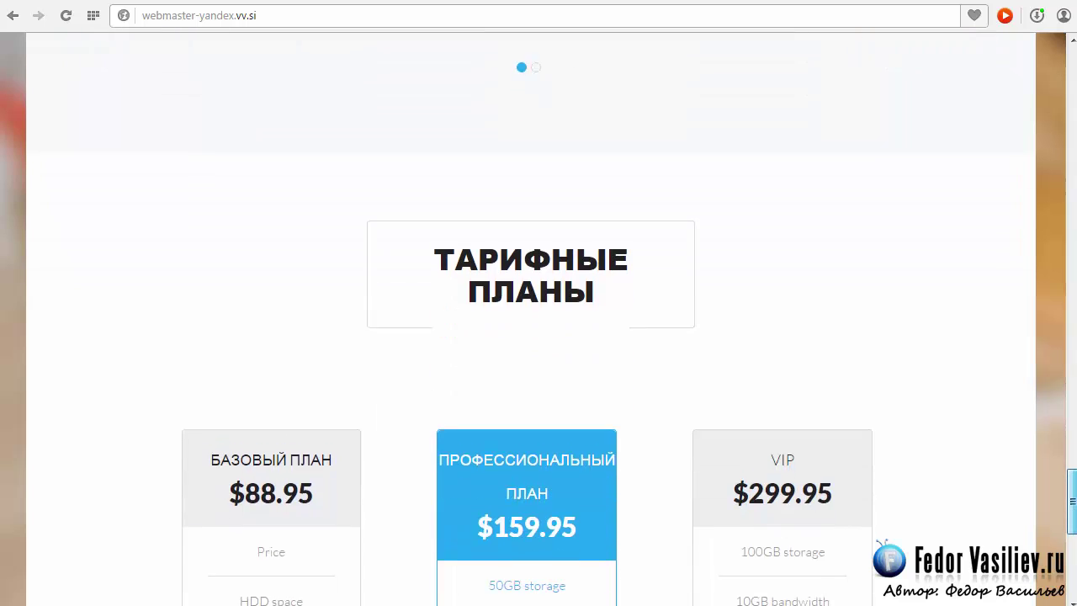
pyautogui.scroll(-1, 457, 159)
pyautogui.scroll(-2, 505, 312)
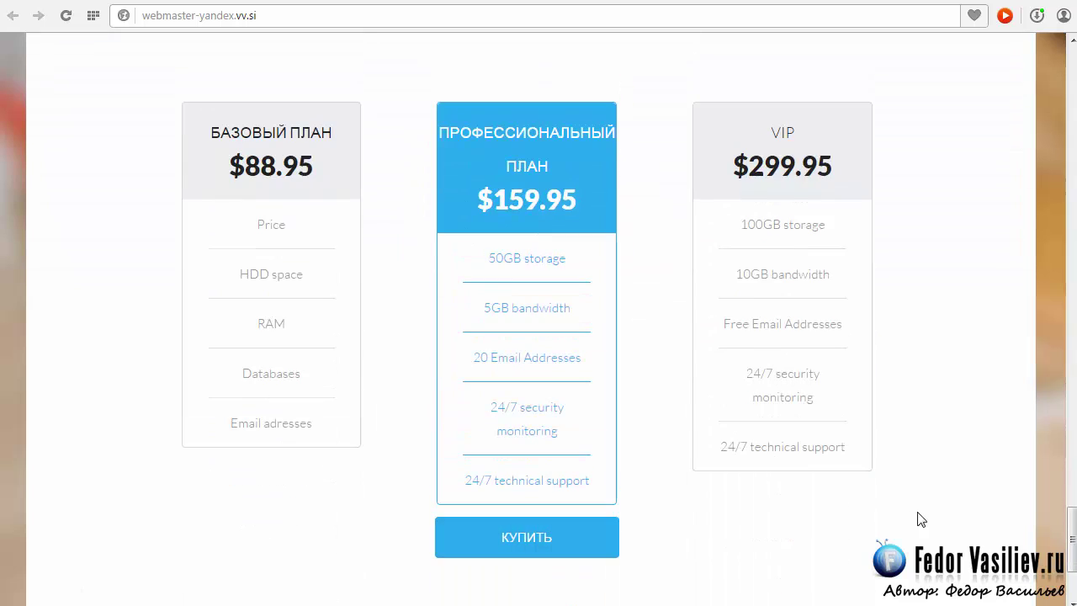
pyautogui.moveTo(1073, 547); pyautogui.dragTo(1073, 539)
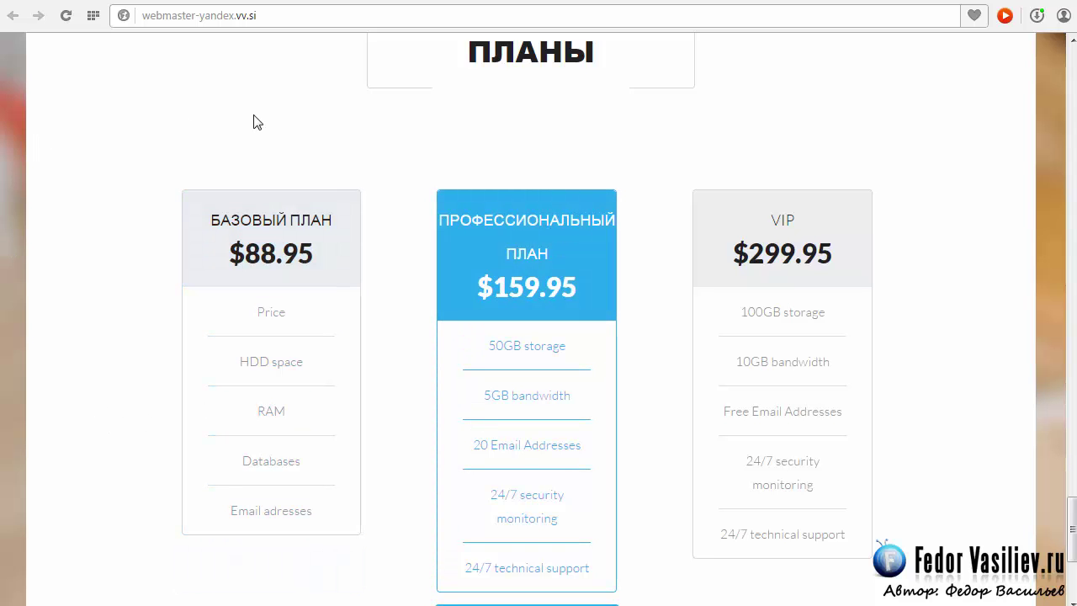
pyautogui.scroll(-2, 24, 265)
pyautogui.scroll(2, 199, 360)
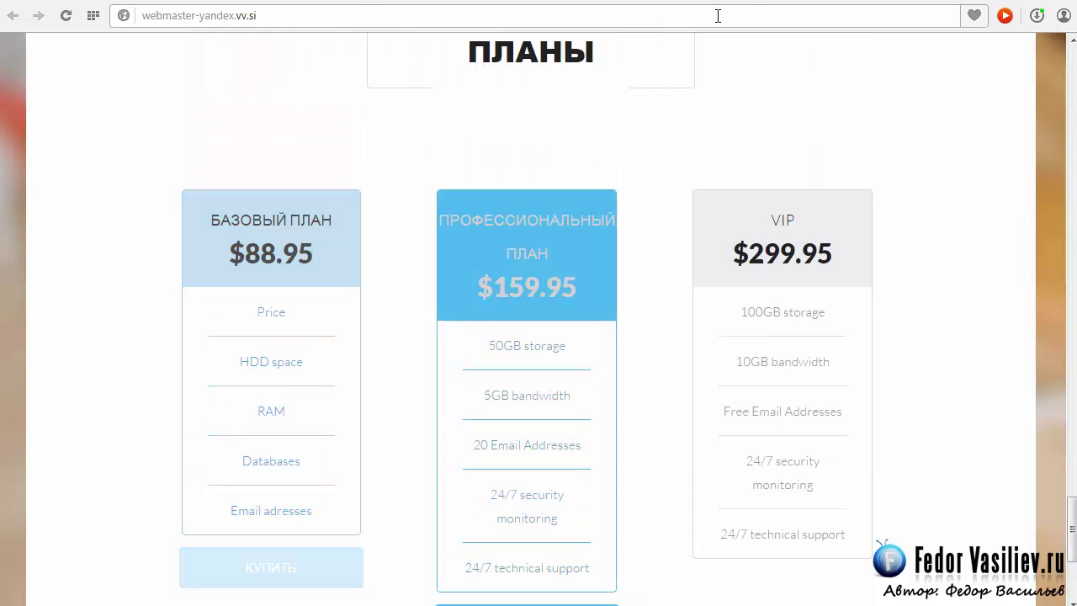
# - Return to the module's settings and read the hints for Container width and Column 1's column width
pyautogui.hotkey('ctrl', 'Tab')
pyautogui.scroll(-4, 577, 289)
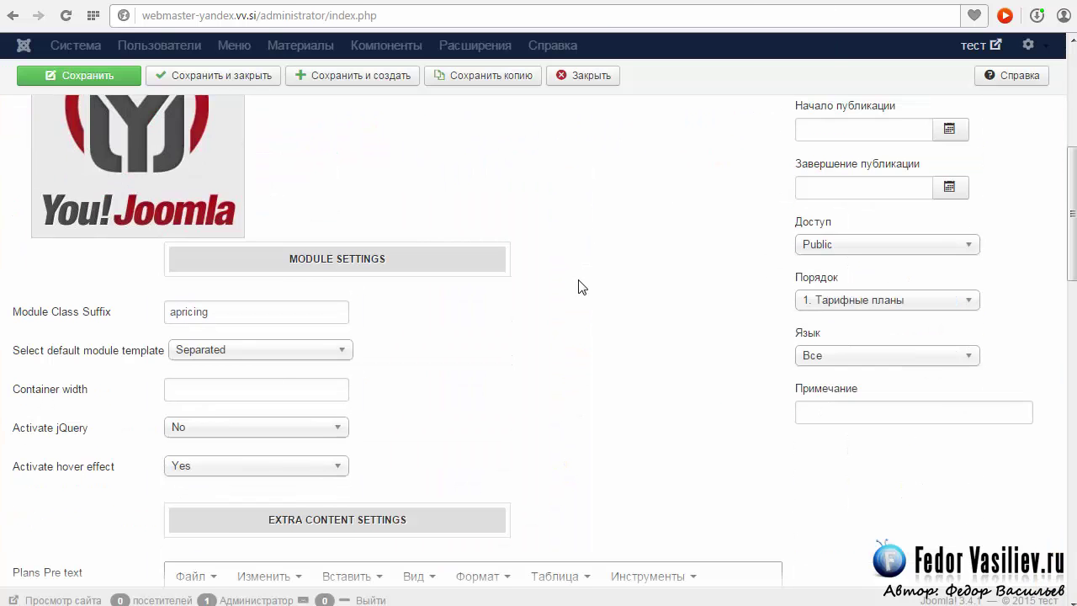
pyautogui.moveTo(48, 313)
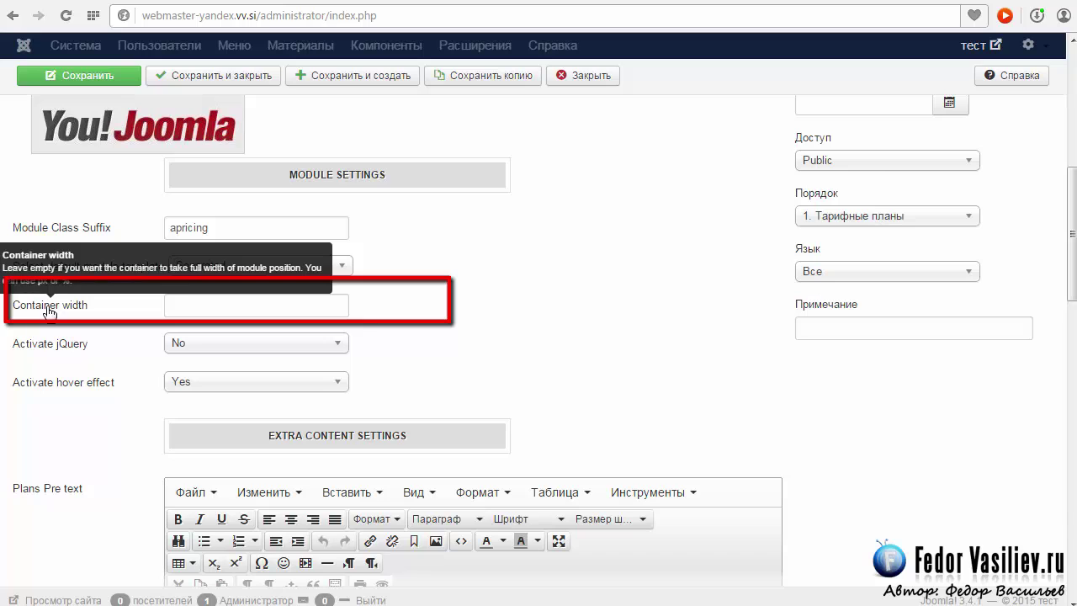
pyautogui.click(190, 305)
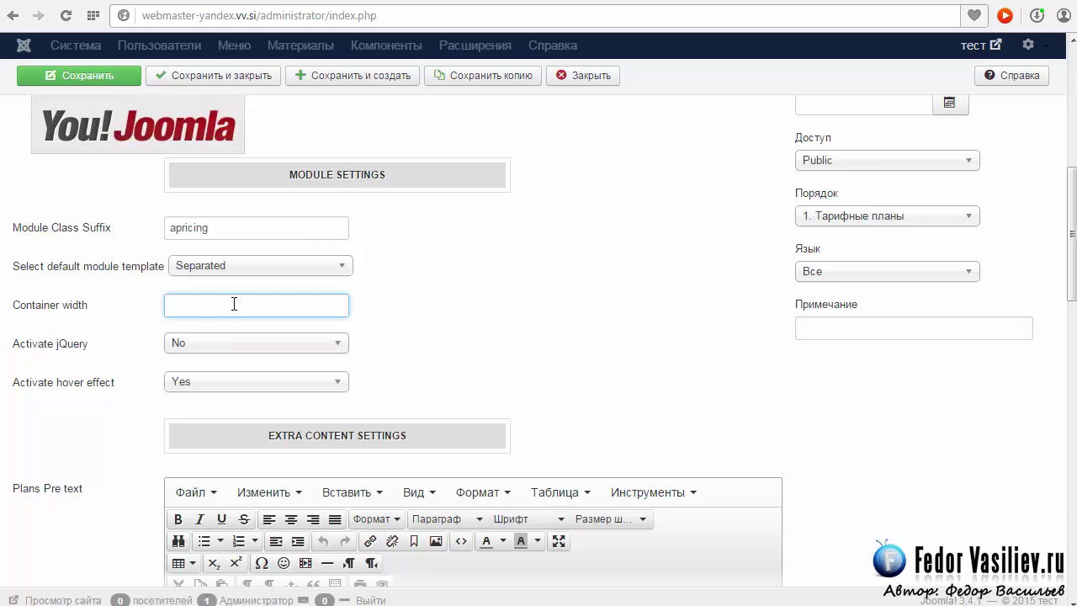
pyautogui.scroll(5, 410, 313)
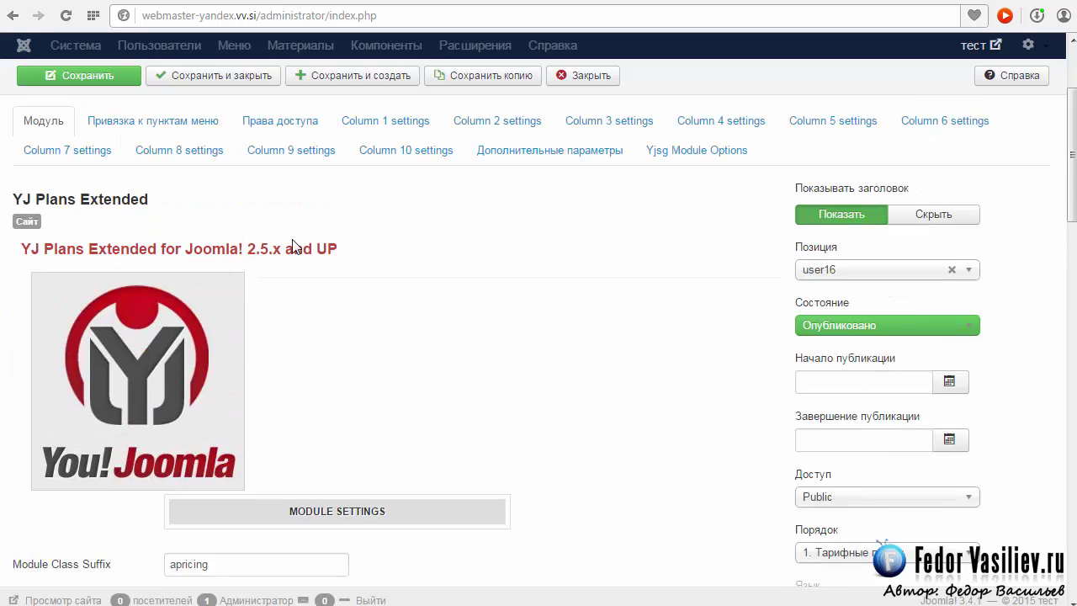
pyautogui.click(383, 118)
pyautogui.scroll(-5, 454, 364)
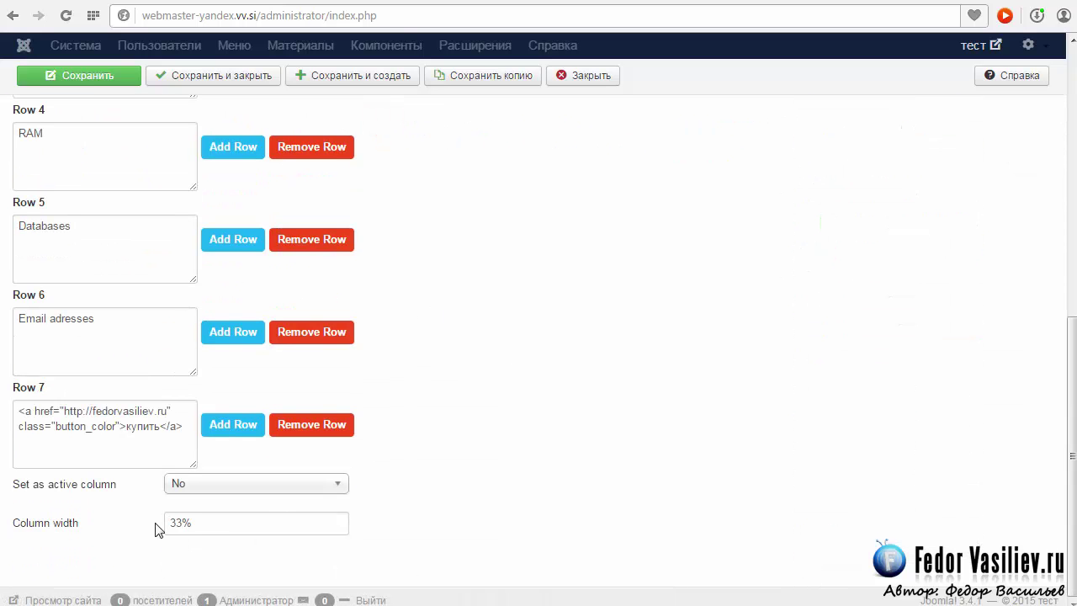
pyautogui.doubleClick(207, 526)
pyautogui.moveTo(33, 533)
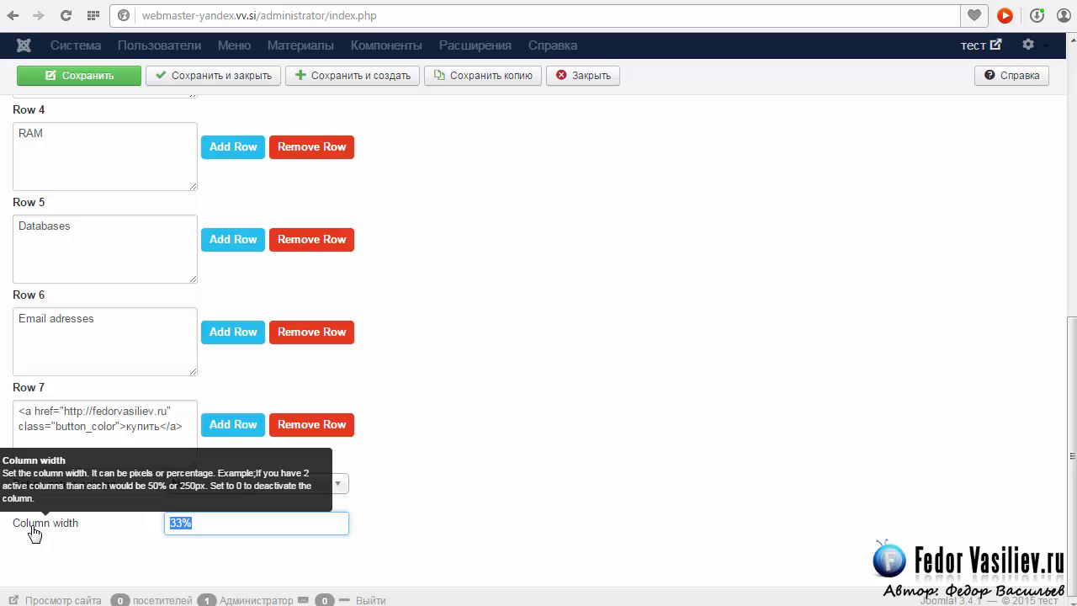
# - Set the Container width in the module's main settings to 100
pyautogui.scroll(4, 413, 217)
pyautogui.press('Return')
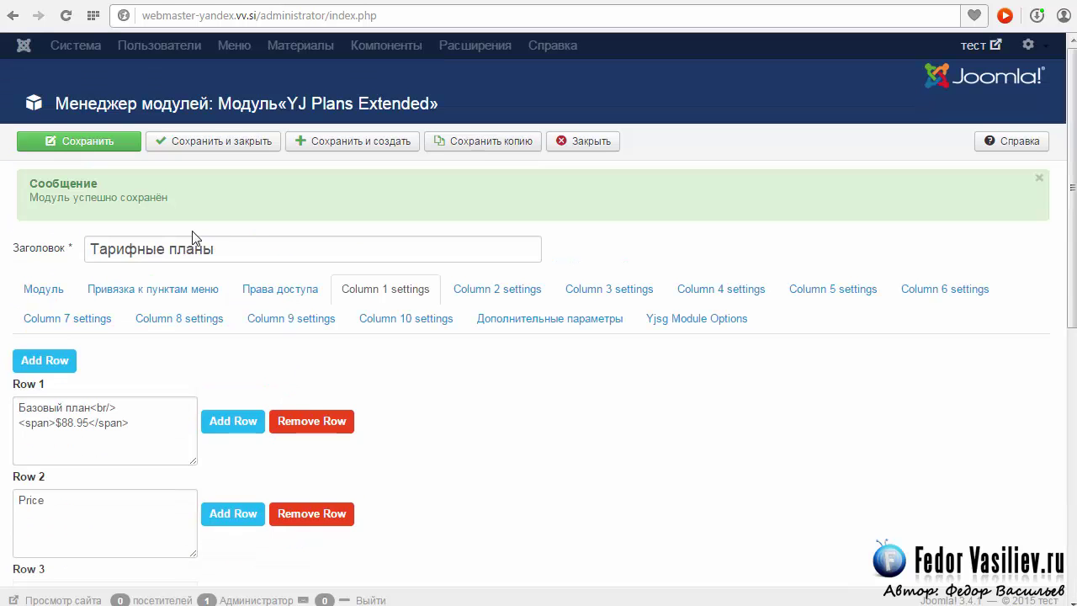
pyautogui.click(51, 289)
pyautogui.scroll(-6, 50, 298)
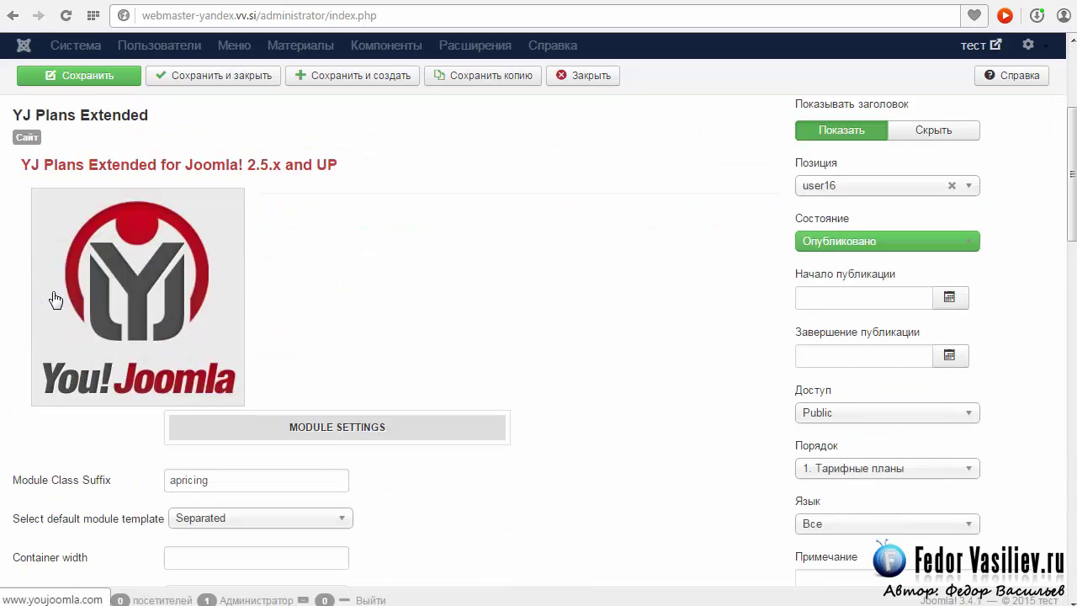
pyautogui.click(183, 306)
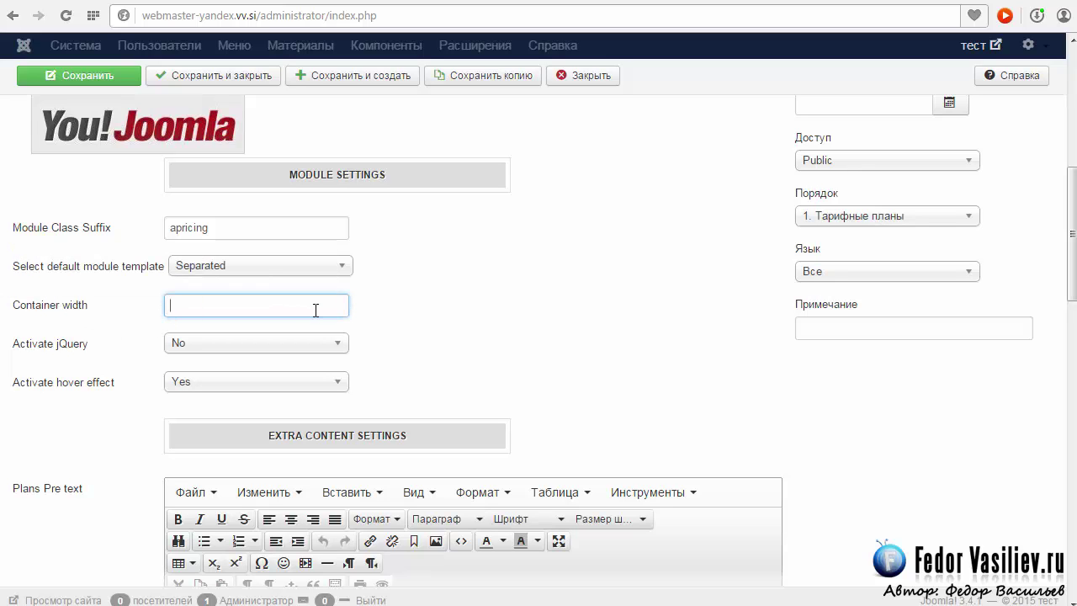
pyautogui.write('100')
pyautogui.click(223, 323)
# - Save the module and reload the webmaster-yandex front page to check the pricing table's width
pyautogui.click(87, 75)
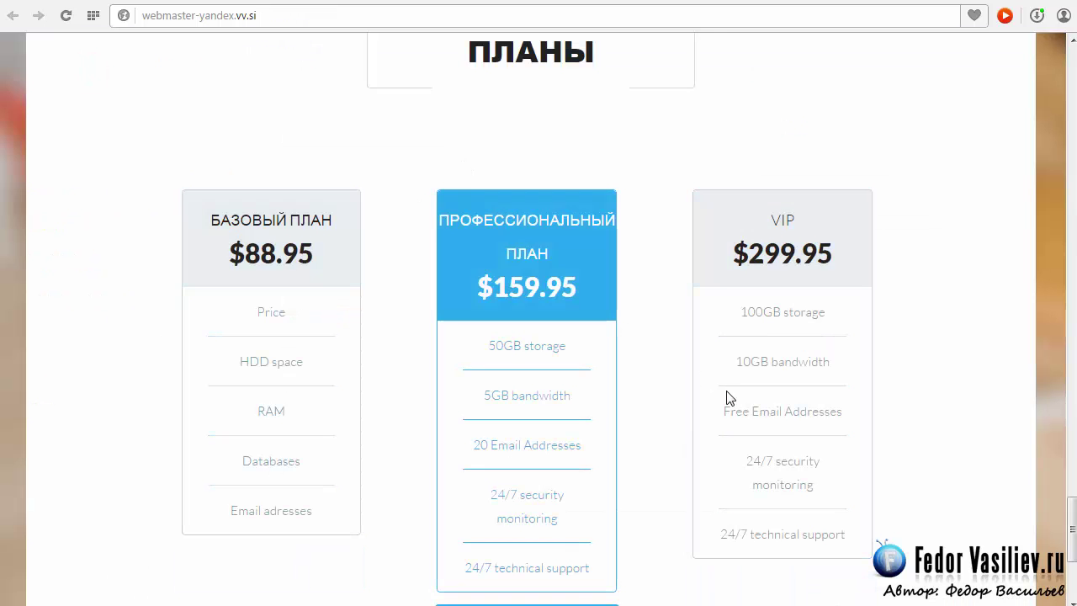
pyautogui.click(66, 17)
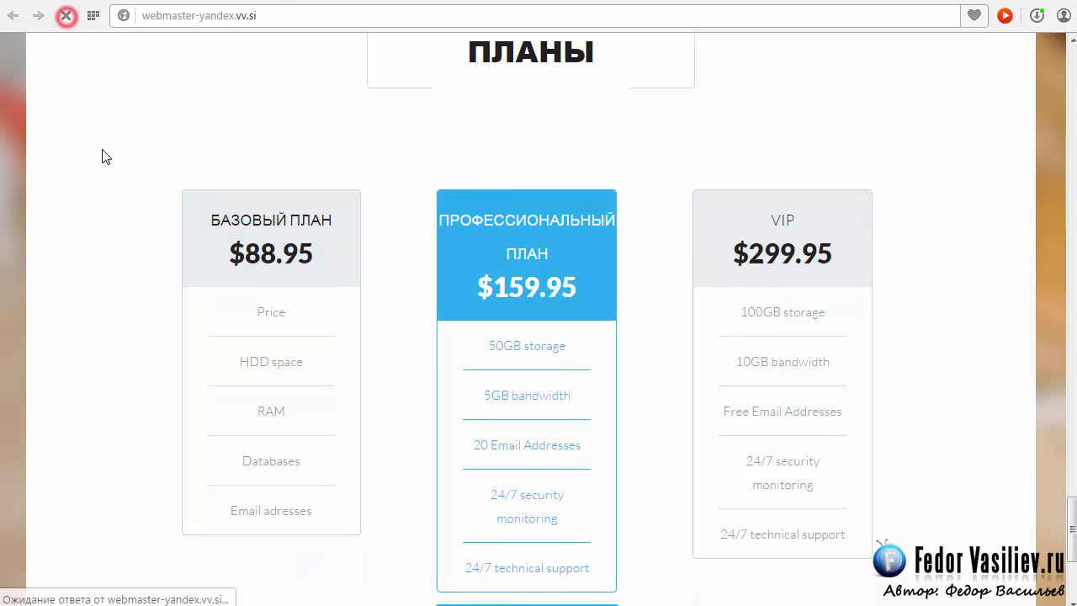